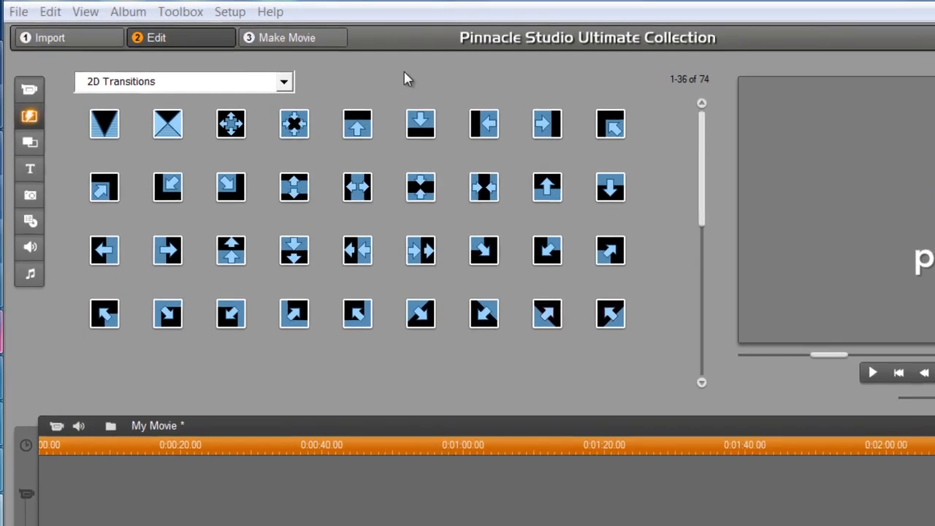
Check the project format in preferences, keeping HD 1280x720/30p unchanged
left_click(234, 14)
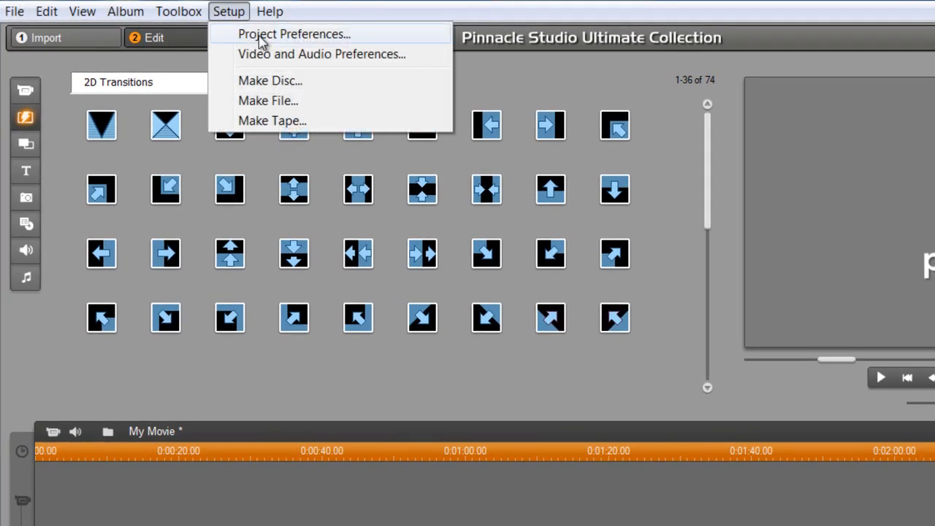
left_click(261, 38)
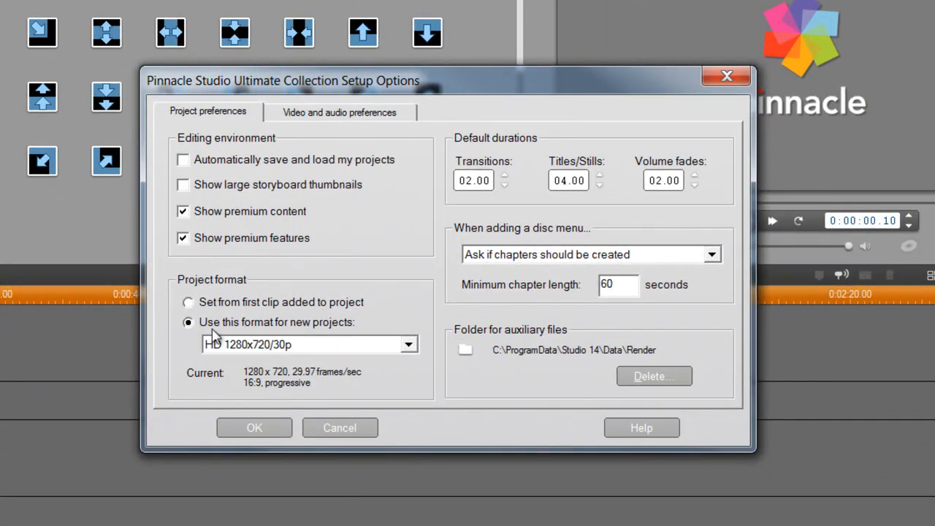
left_click(407, 343)
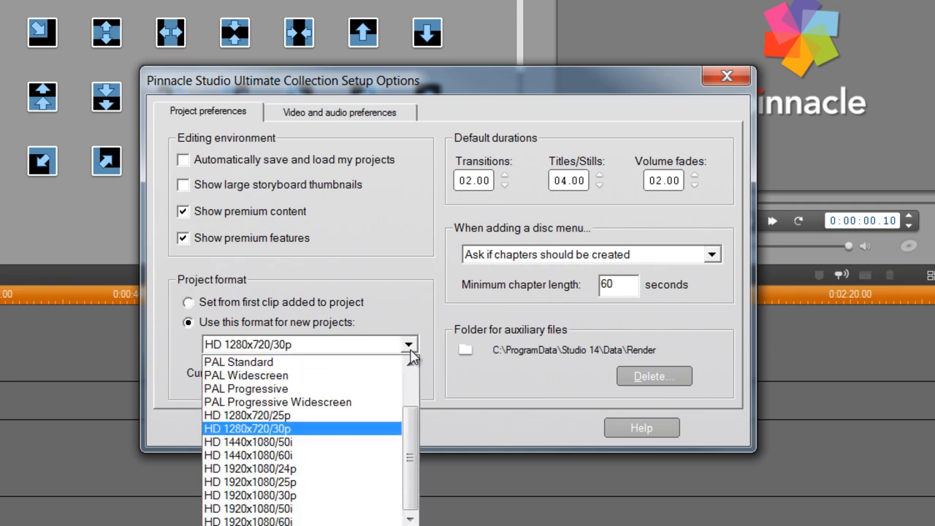
left_click(281, 431)
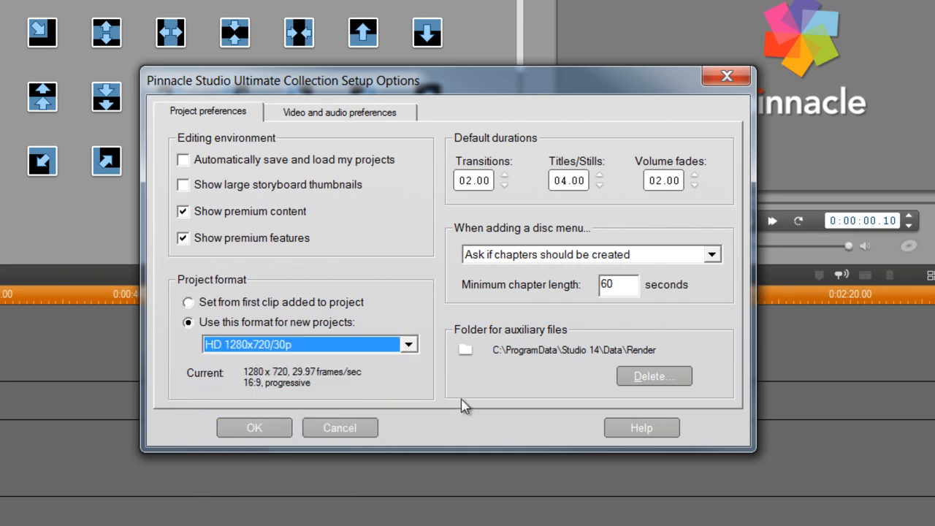
left_click(408, 345)
left_click_drag(411, 431, 412, 372)
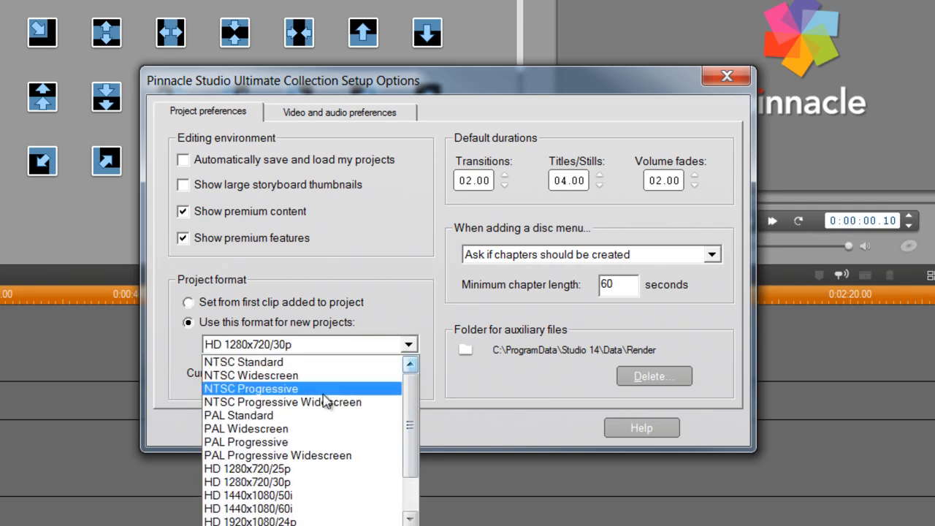
left_click(482, 387)
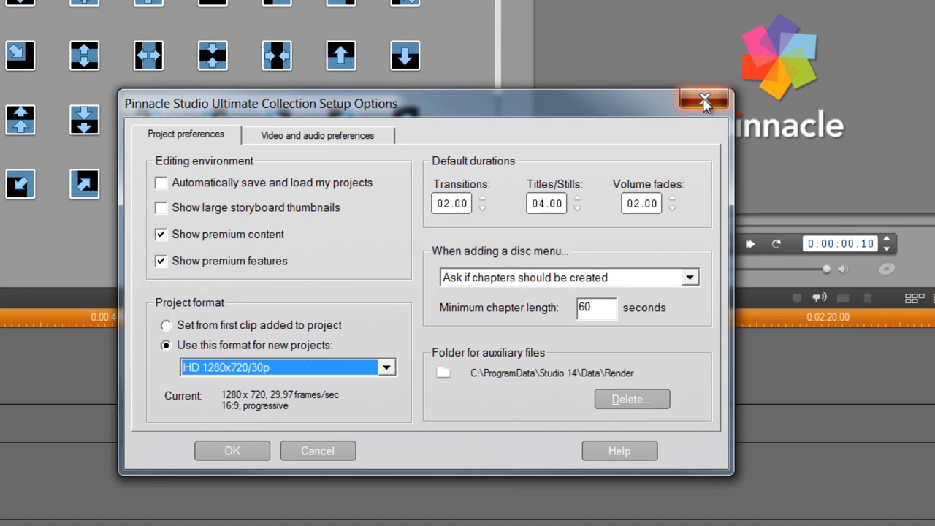
left_click(729, 76)
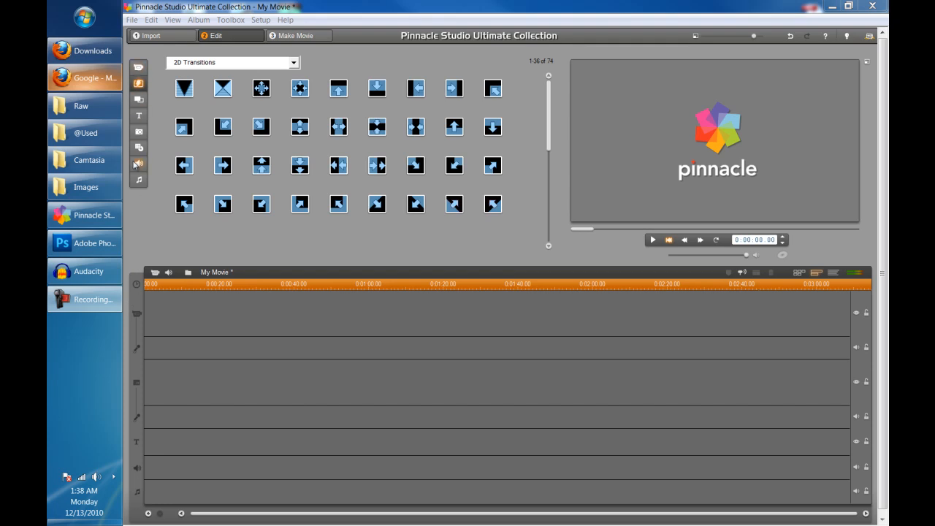
Look through the video scenes and the 2D Transitions category in the album
left_click(135, 69)
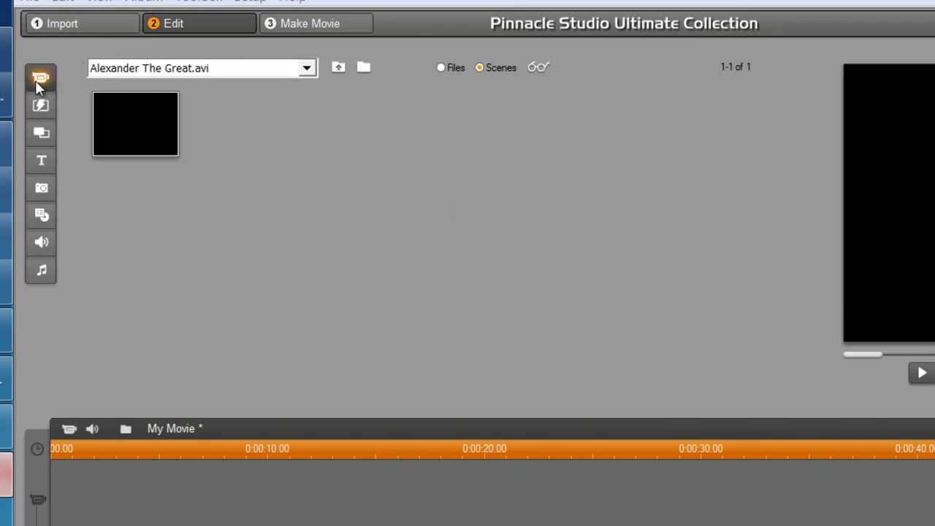
left_click(371, 65)
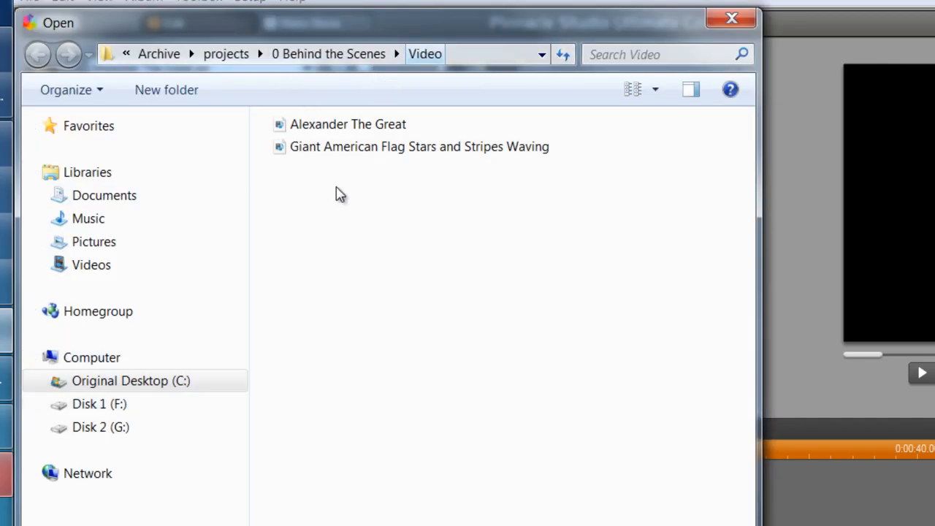
left_click(731, 19)
left_click(48, 106)
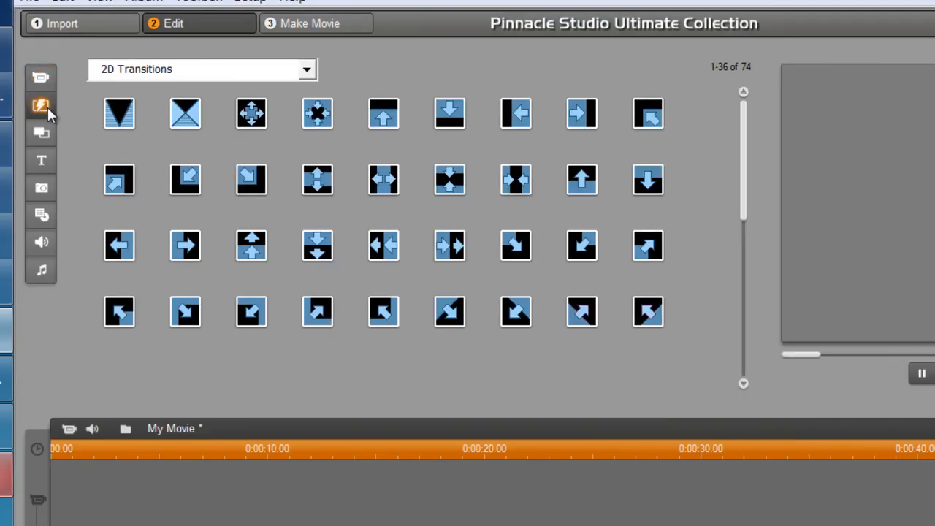
left_click(309, 73)
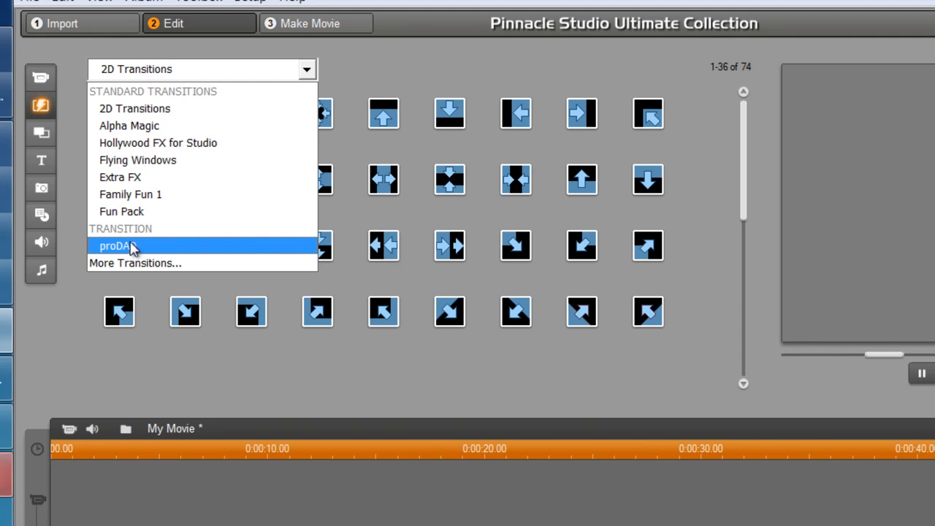
left_click(212, 375)
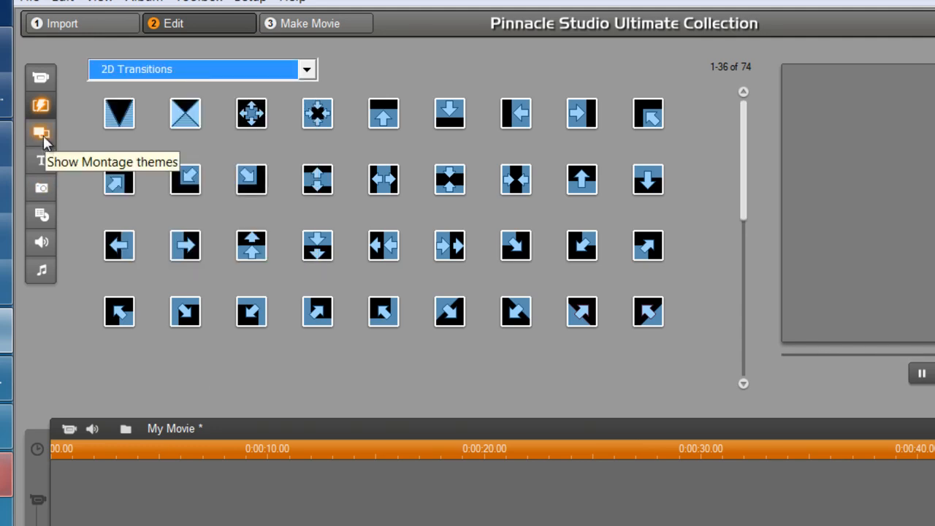
left_click(42, 189)
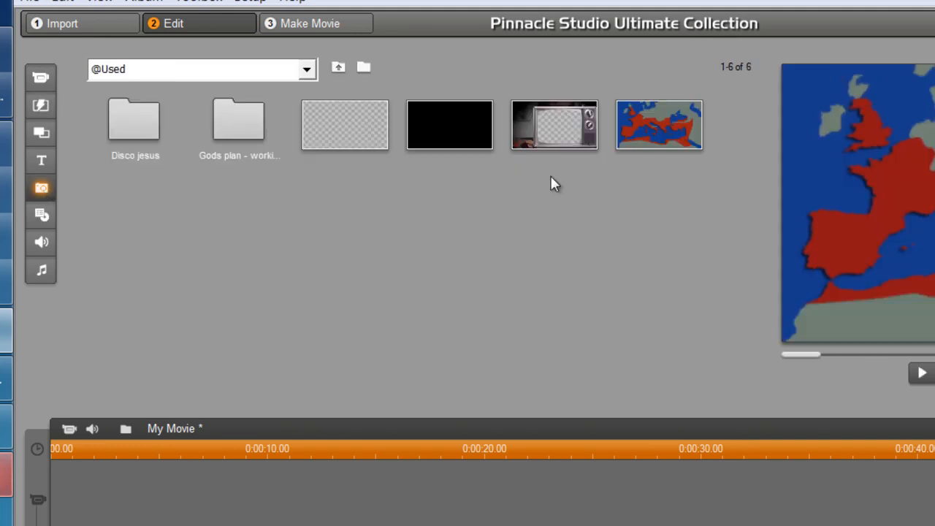
left_click(363, 69)
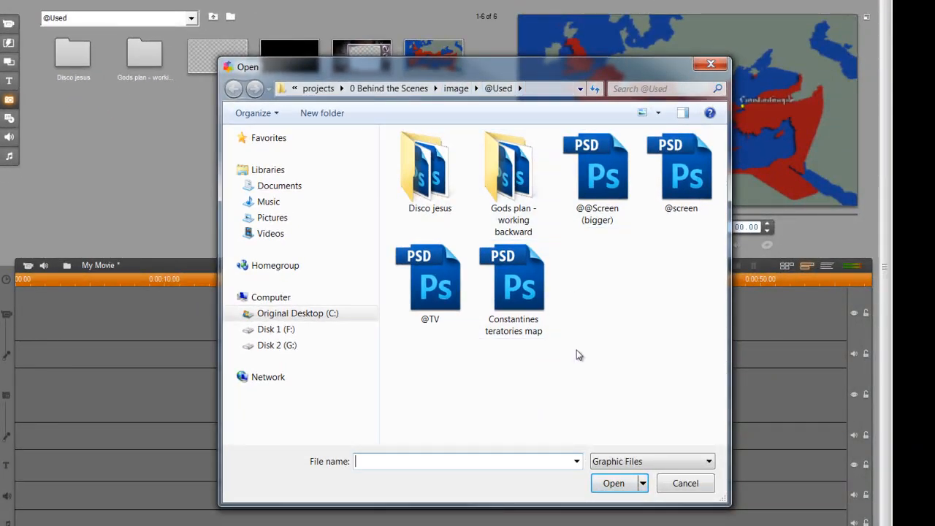
double_click(680, 179)
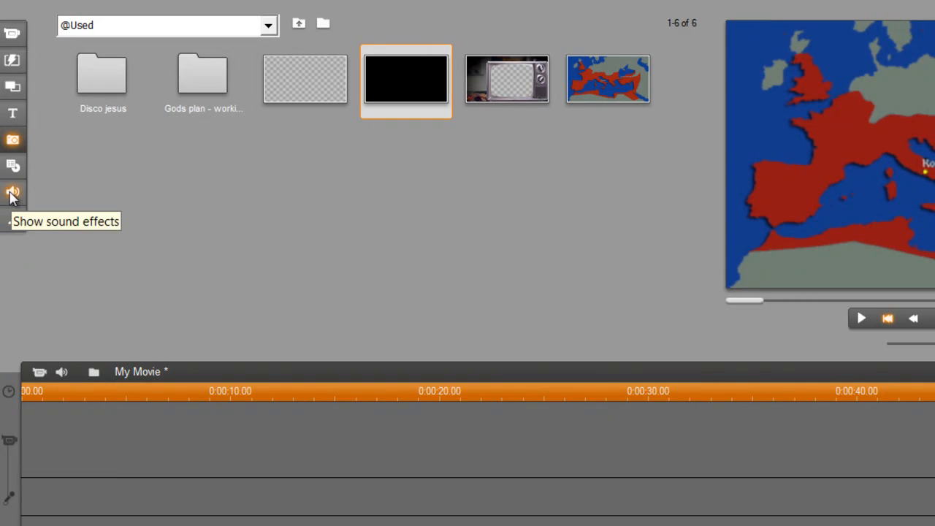
Demonstrate placing a video clip on the main track, moving it to overlay, and trying a transition
left_click(12, 194)
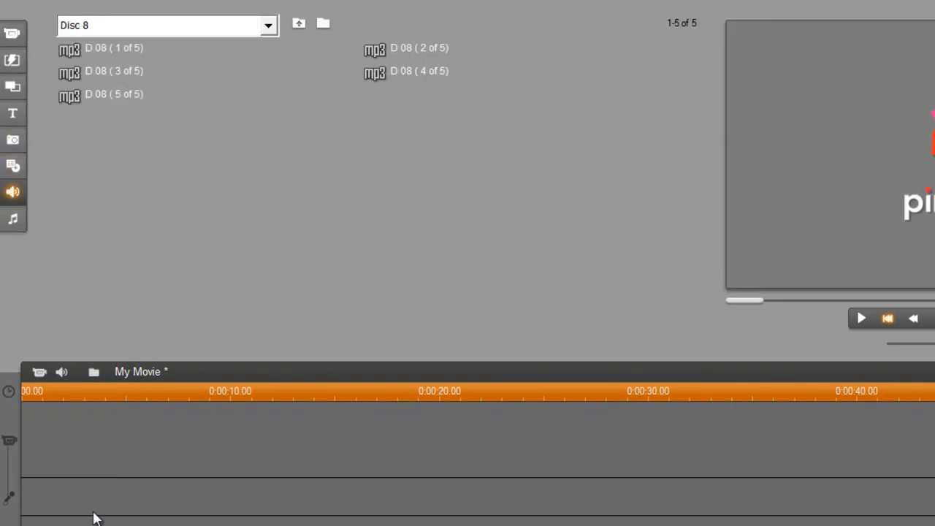
left_click(9, 31)
left_click_drag(95, 94, 109, 453)
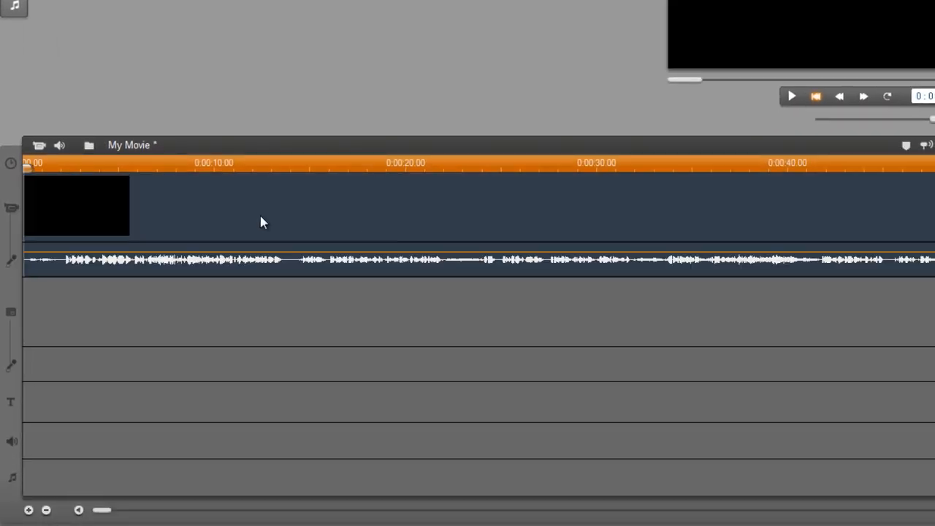
left_click_drag(96, 211, 92, 331)
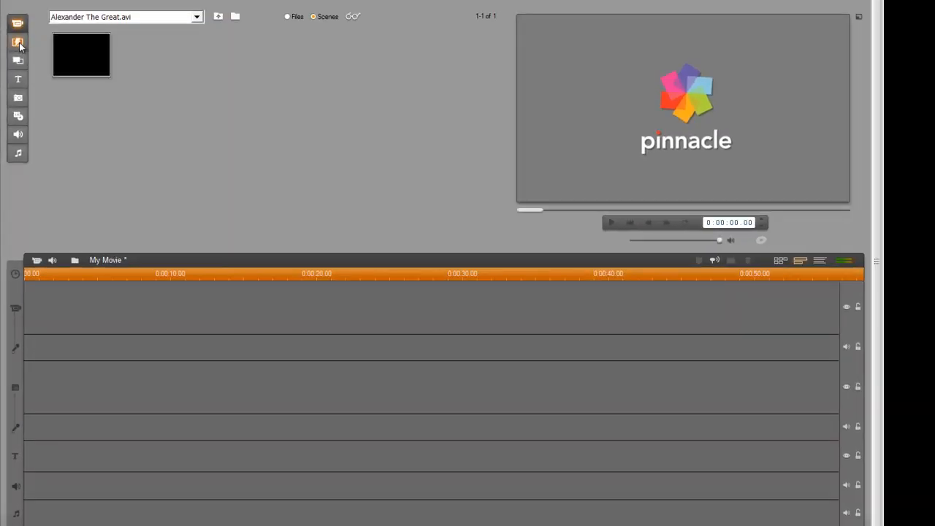
left_click(19, 44)
left_click(72, 43)
left_click_drag(115, 48, 58, 115)
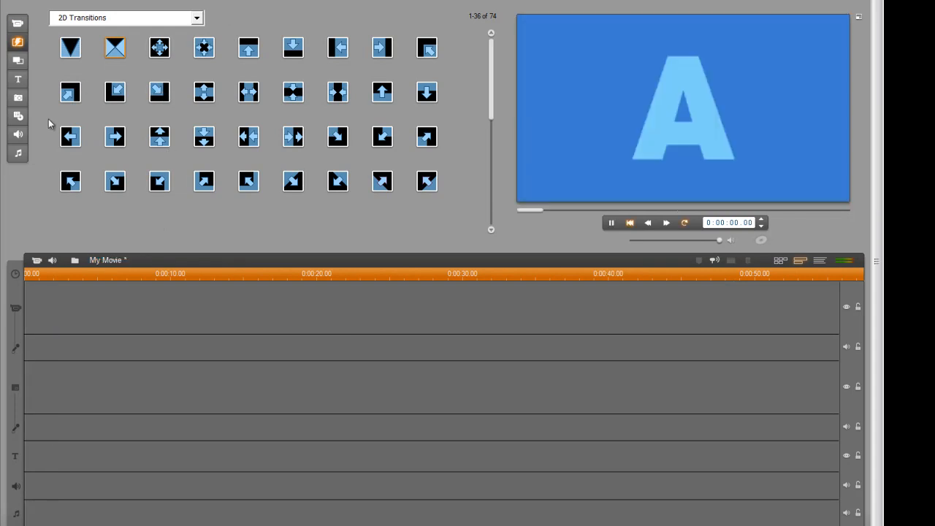
left_click(19, 98)
left_click_drag(435, 55, 120, 319)
left_click_drag(55, 304, 50, 459)
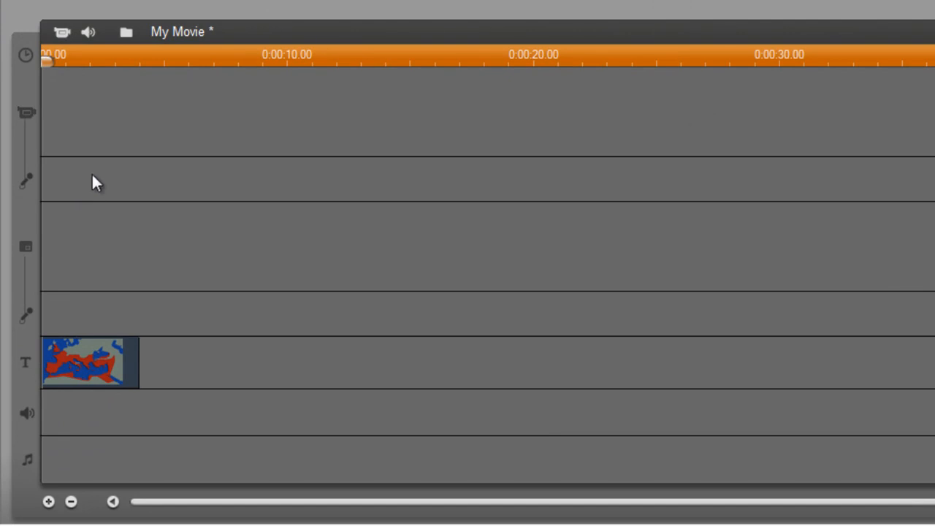
left_click_drag(87, 363, 88, 157)
Remove the map clip and put D 08 (5 of 5) on the music track
key("Delete")
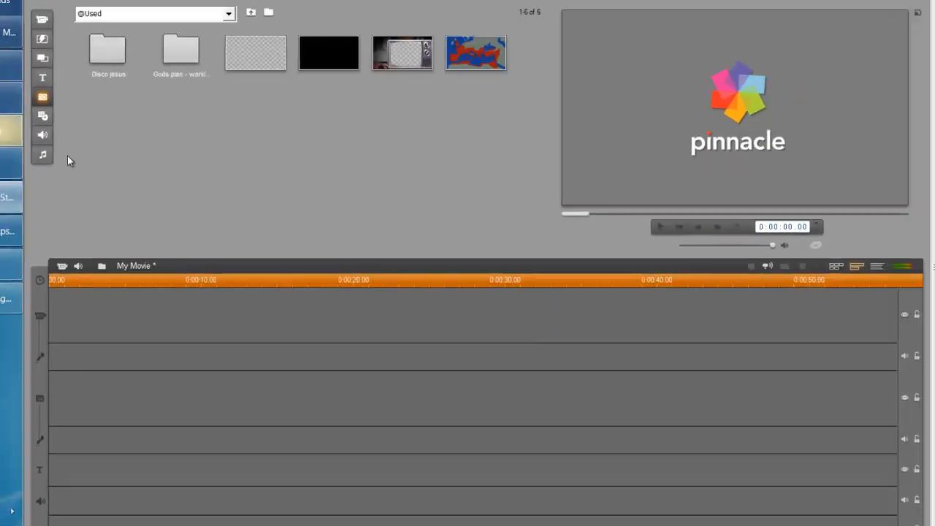
left_click(38, 149)
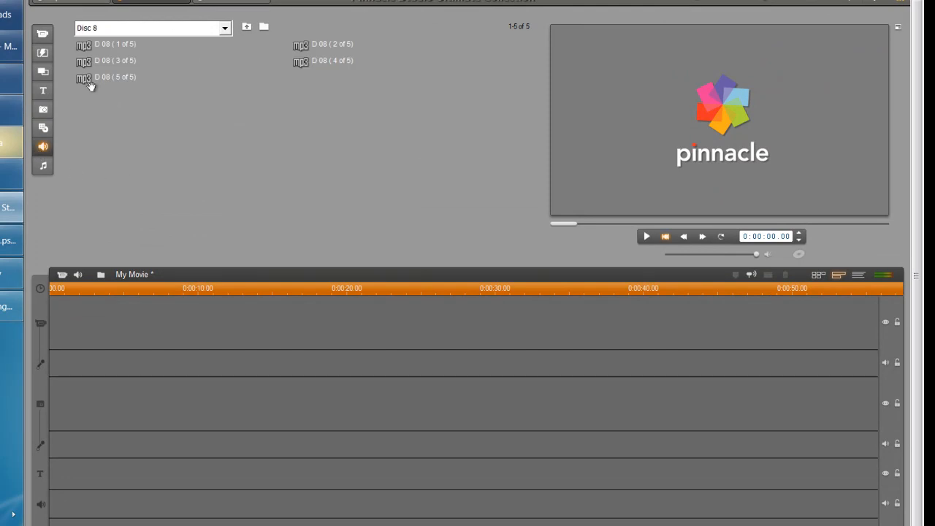
left_click_drag(84, 79, 99, 525)
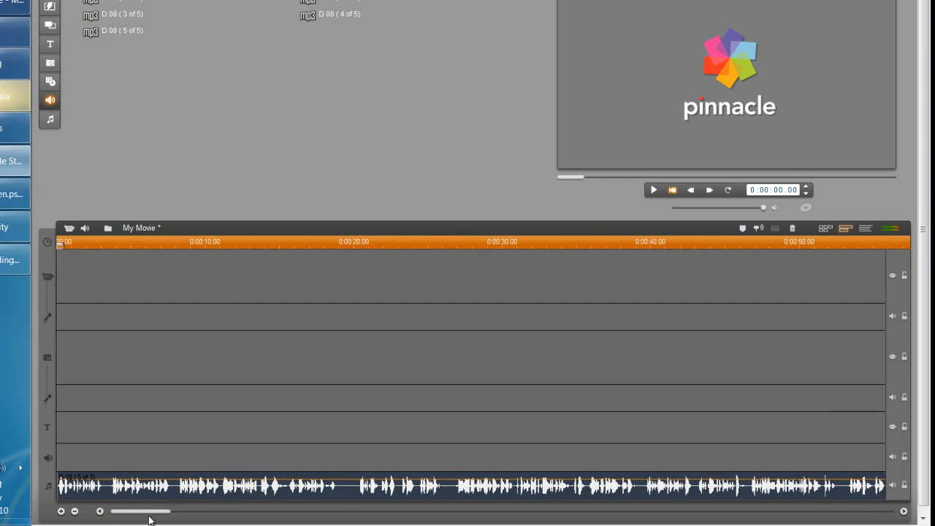
left_click_drag(151, 516, 125, 523)
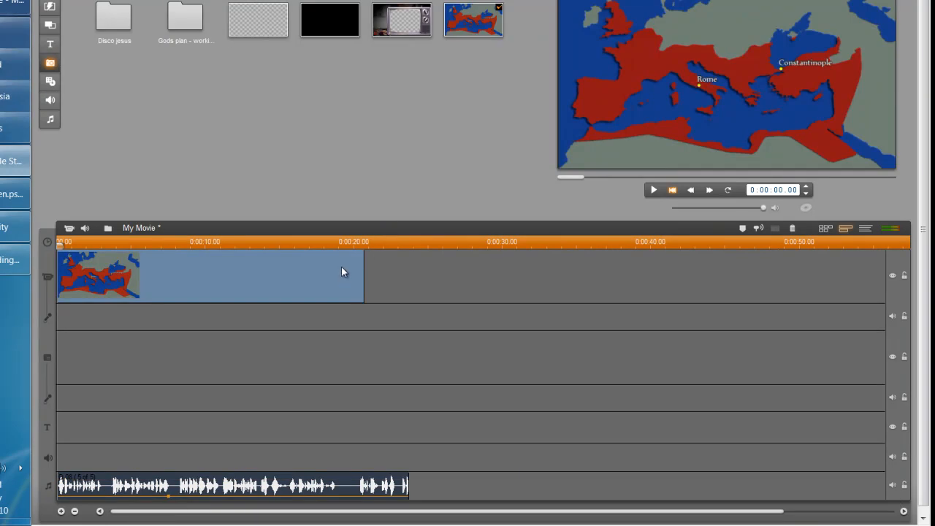
Trim the clip near 0:16, lock the music track, then stretch the map clip to about 0:37
left_click(239, 241)
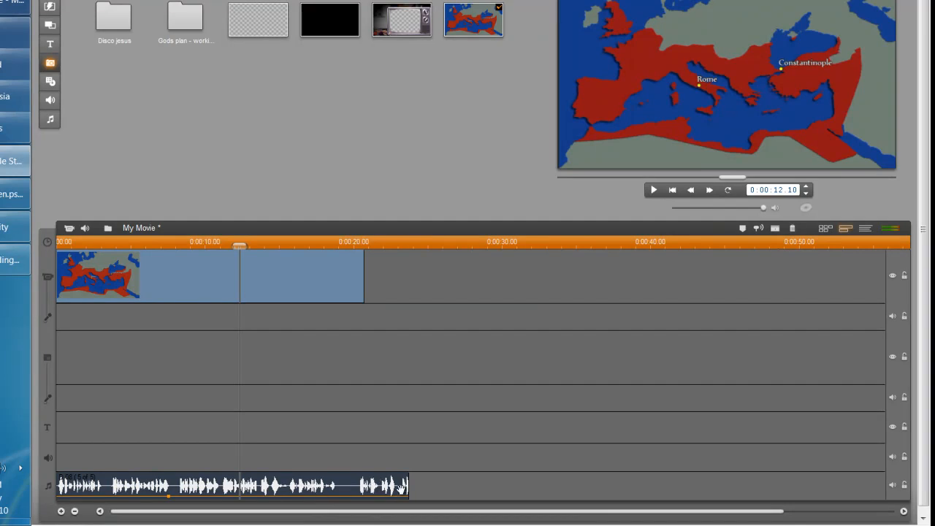
left_click_drag(360, 280, 324, 278)
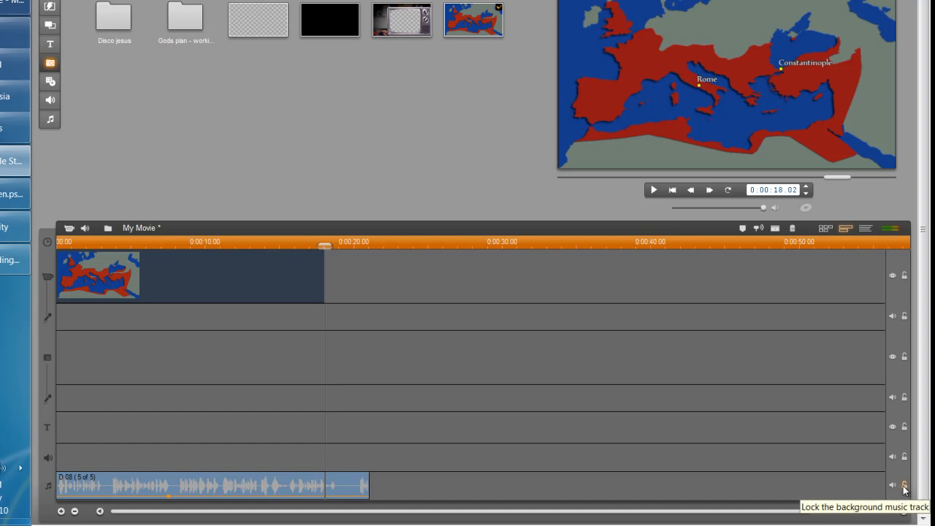
left_click(904, 486)
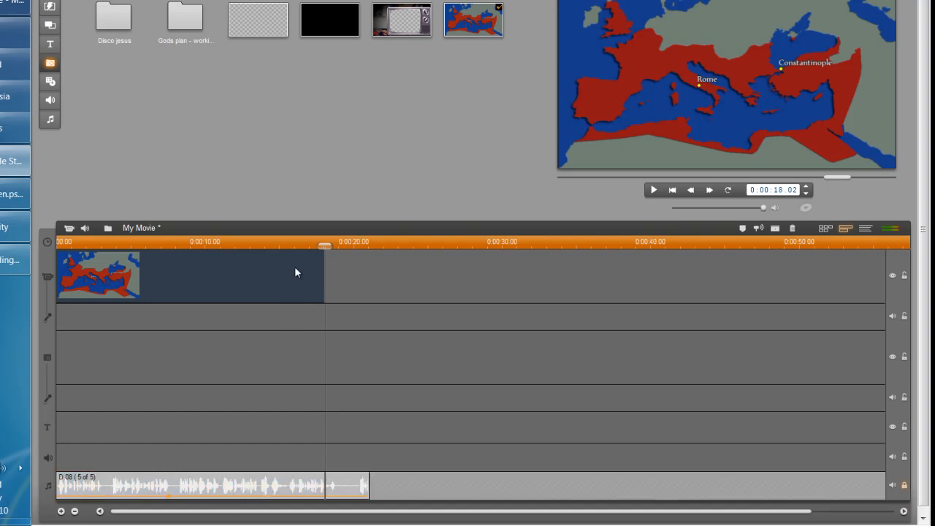
left_click_drag(322, 275, 617, 277)
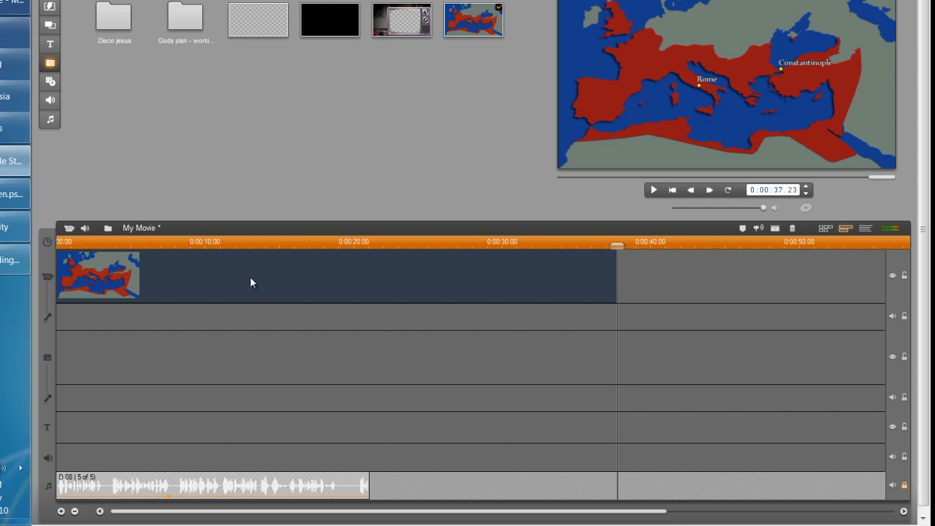
Scrub through the map clip and shorten it to end near 0:09
left_click(205, 242)
left_click_drag(205, 242, 267, 245)
left_click_drag(618, 277, 334, 299)
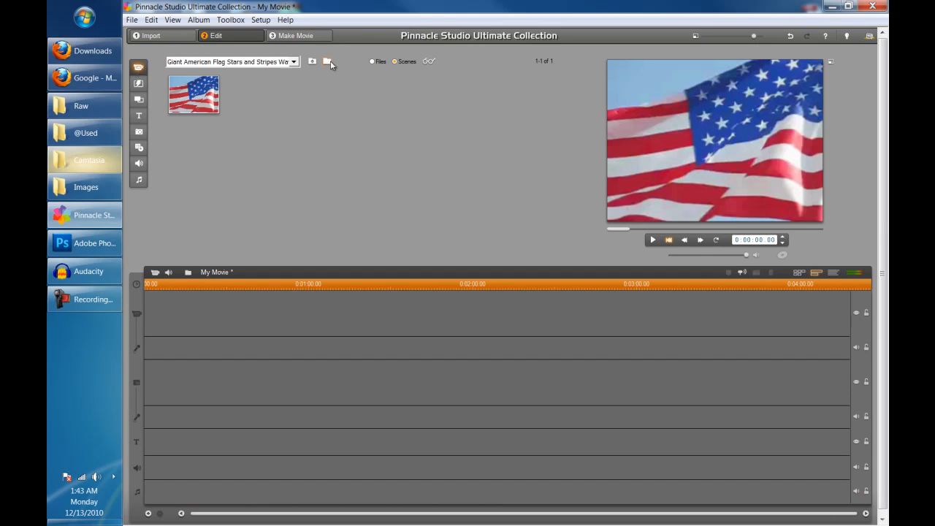
Open Alexander The Great.avi without scene detection and select its single album scene
left_click(330, 61)
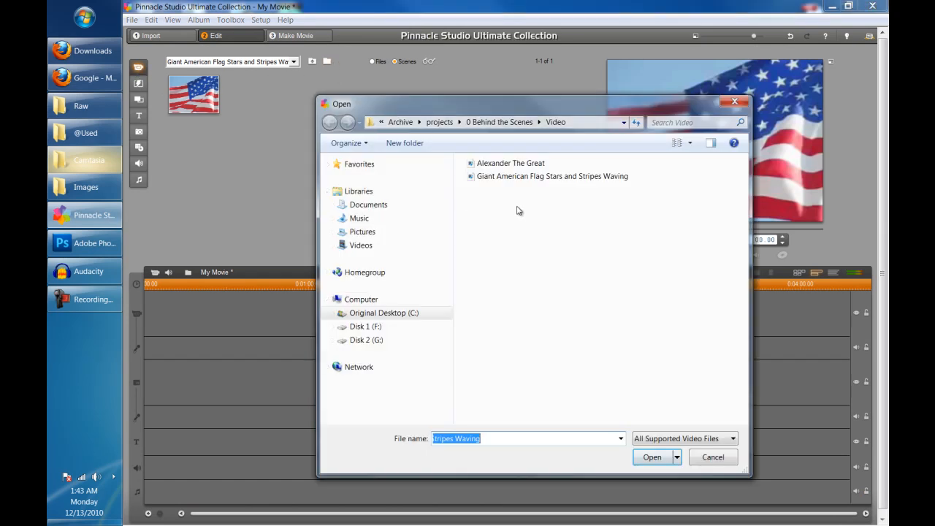
double_click(494, 164)
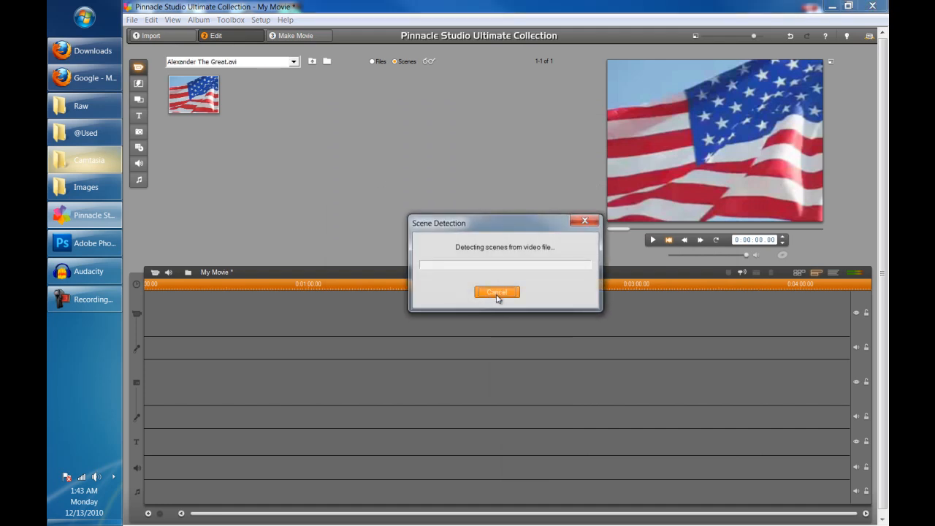
left_click(497, 292)
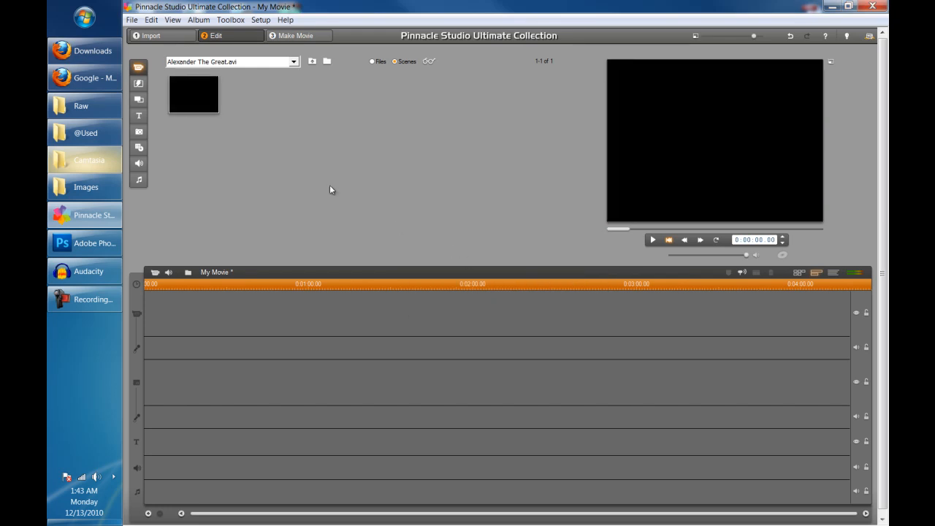
left_click(188, 92)
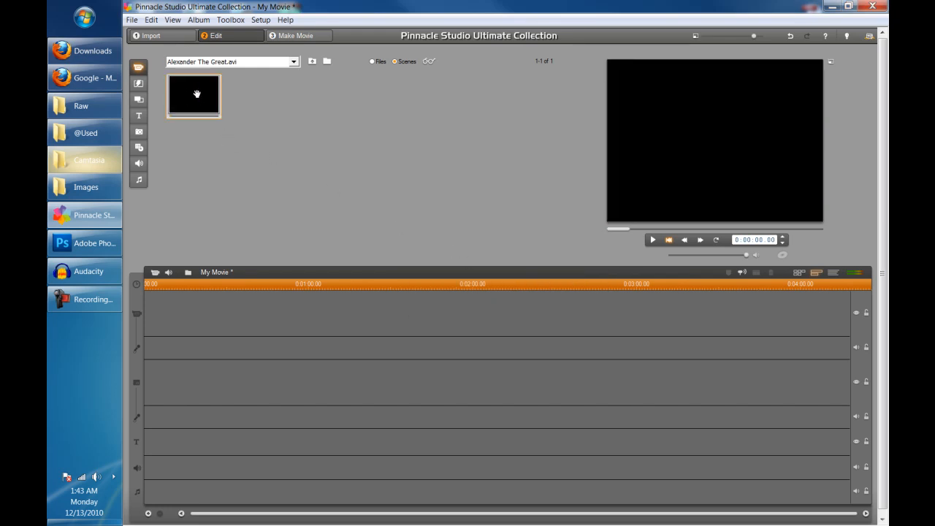
Place the Alexander The Great clip at 0:00 on the main video track, testing the overlay track
left_click_drag(196, 89, 228, 375)
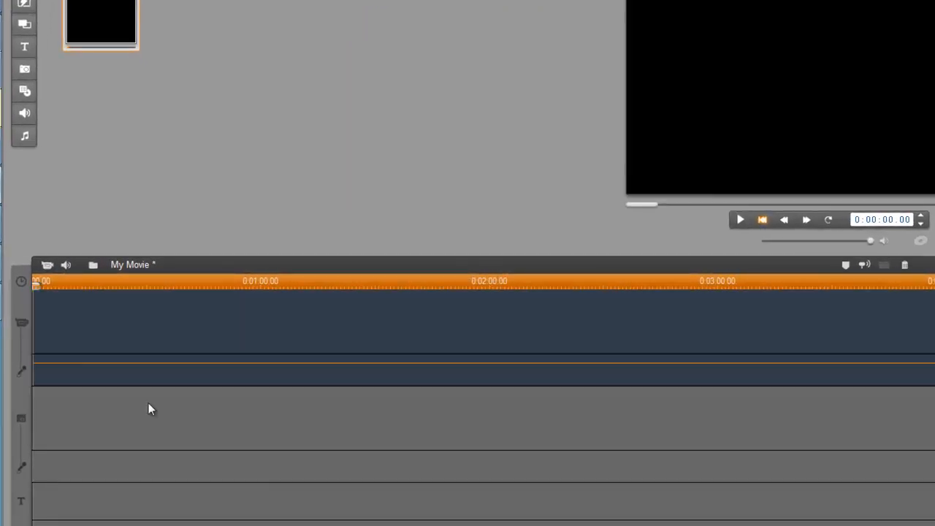
left_click_drag(148, 409, 148, 409)
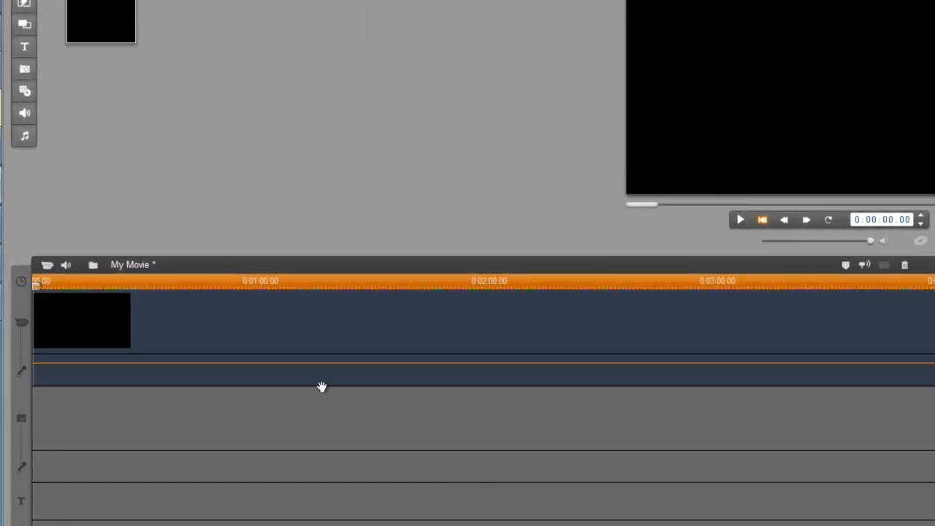
left_click(266, 282)
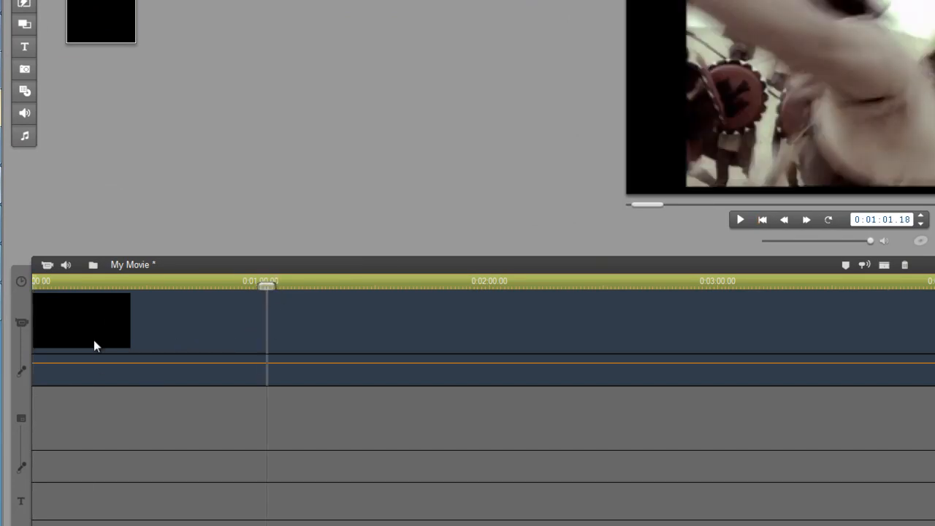
left_click_drag(73, 328, 70, 466)
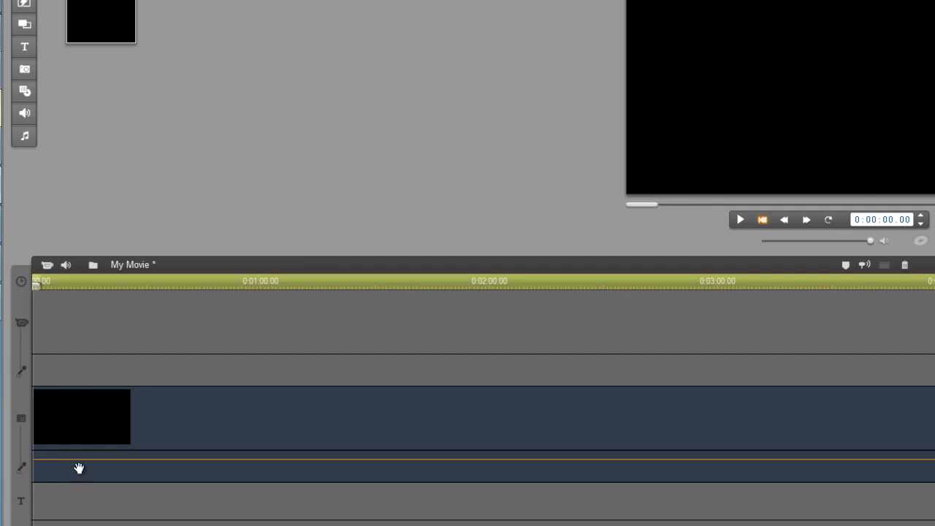
left_click_drag(83, 426, 78, 327)
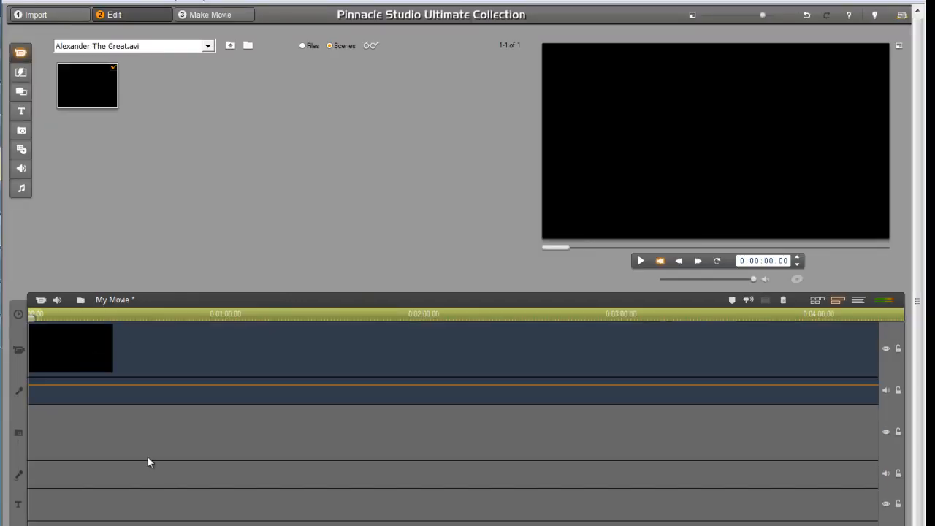
mouse_move(60, 363)
left_mouse_down()
mouse_move(62, 456)
mouse_move(125, 441)
mouse_move(125, 455)
mouse_move(87, 409)
mouse_move(87, 382)
left_mouse_up()
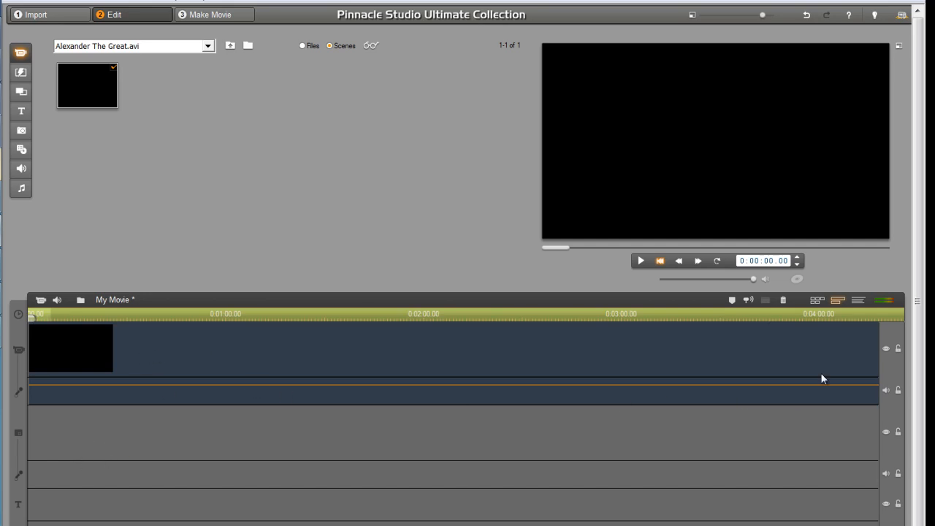
left_click(470, 314)
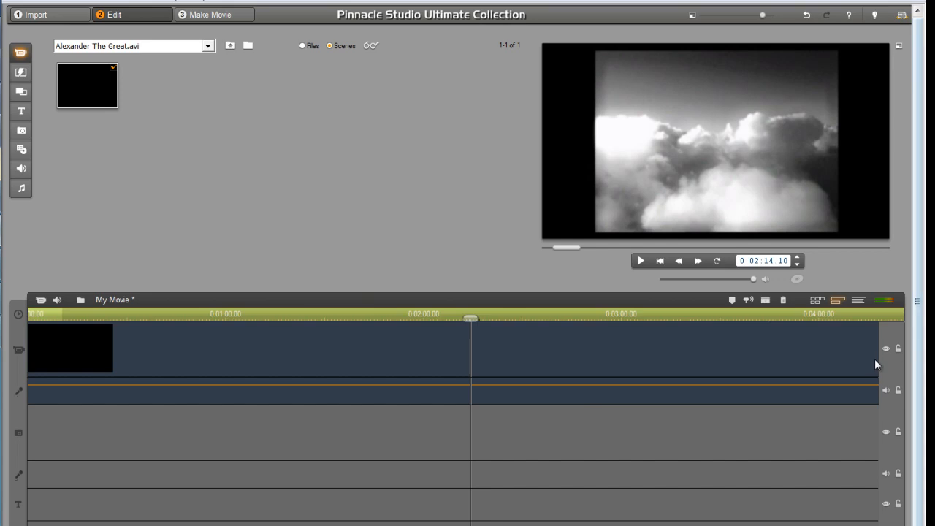
left_click(898, 349)
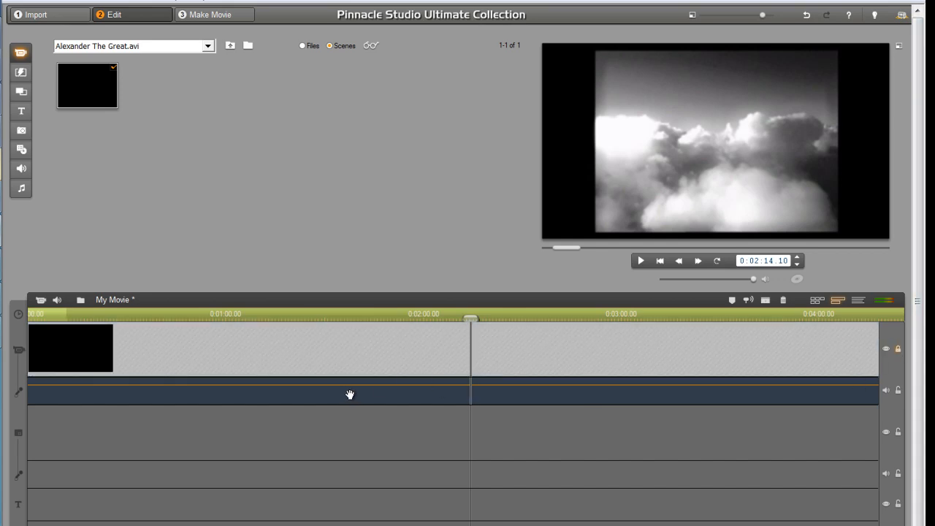
key("space")
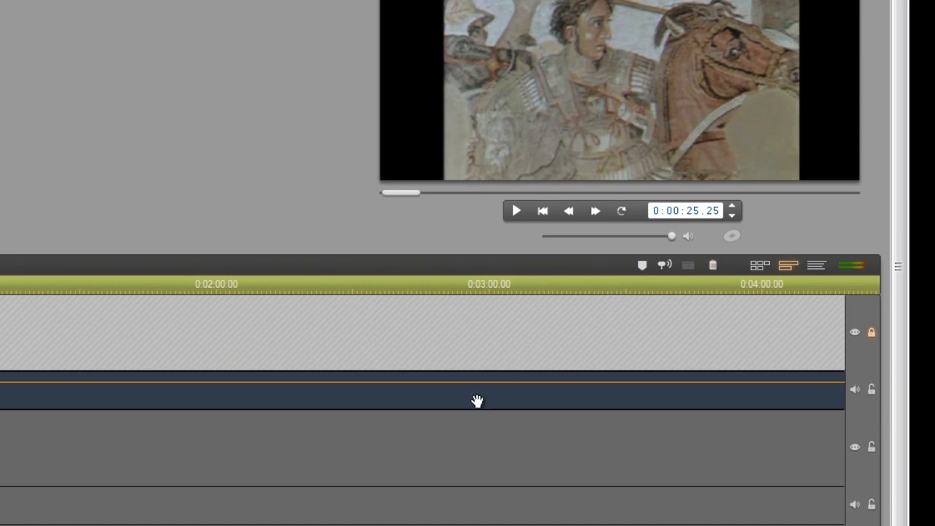
left_click(493, 287)
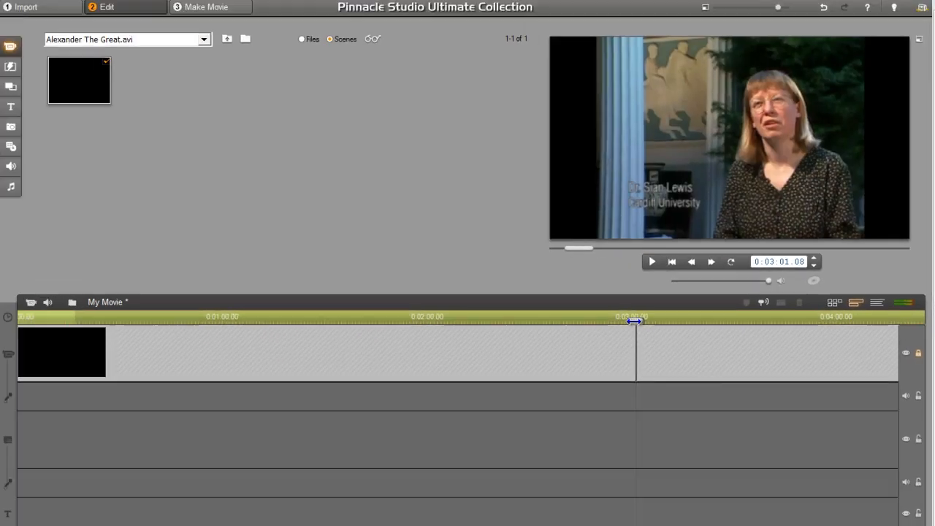
left_click_drag(633, 321, 354, 323)
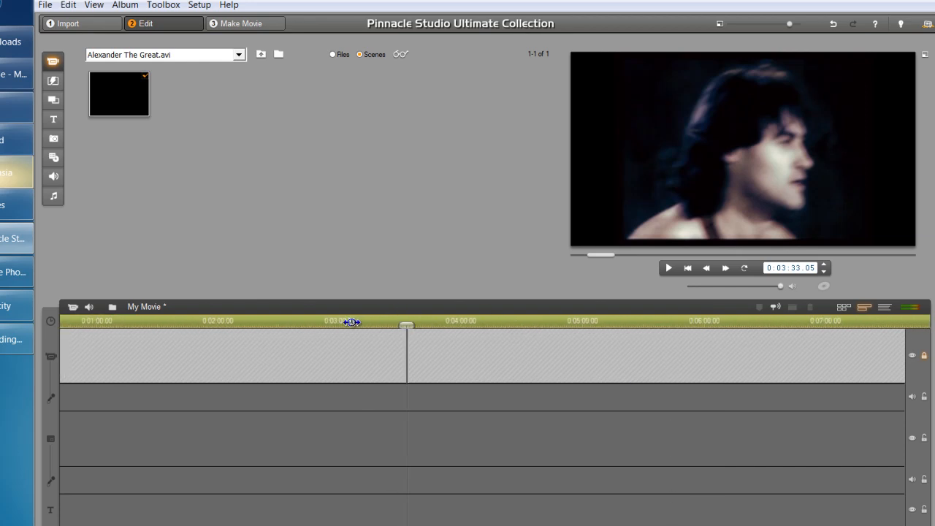
mouse_move(573, 320)
left_mouse_down()
mouse_move(241, 324)
mouse_move(602, 325)
mouse_move(588, 326)
left_mouse_up()
key("plus")
key("minus")
key("minus")
key("minus")
key("minus")
key("plus")
key("plus")
key("minus")
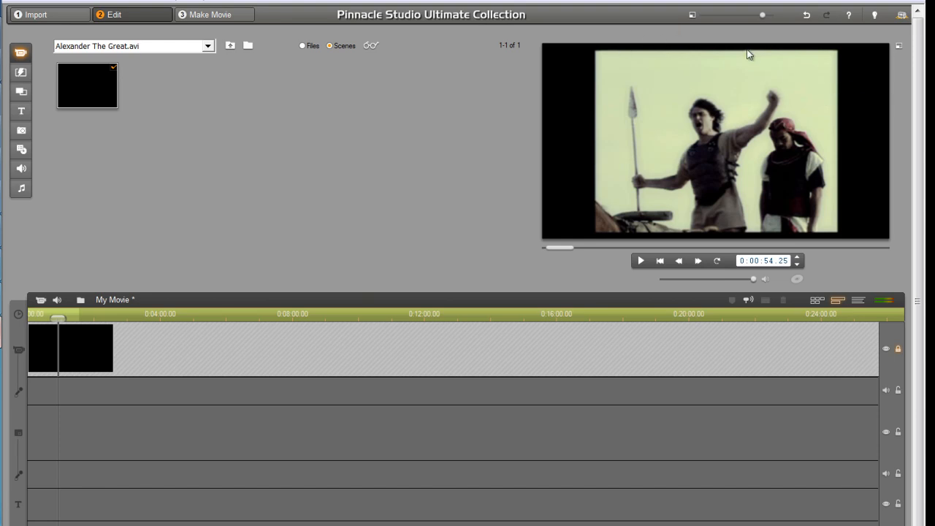
left_click(897, 351)
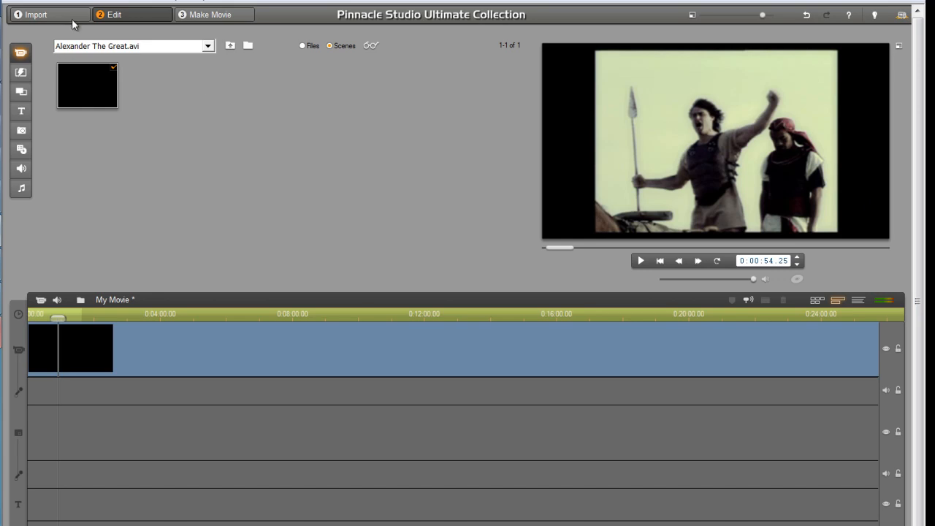
Give the Alexander clip Picture-in-Picture with the Full Screen preset and Width 147
double_click(100, 356)
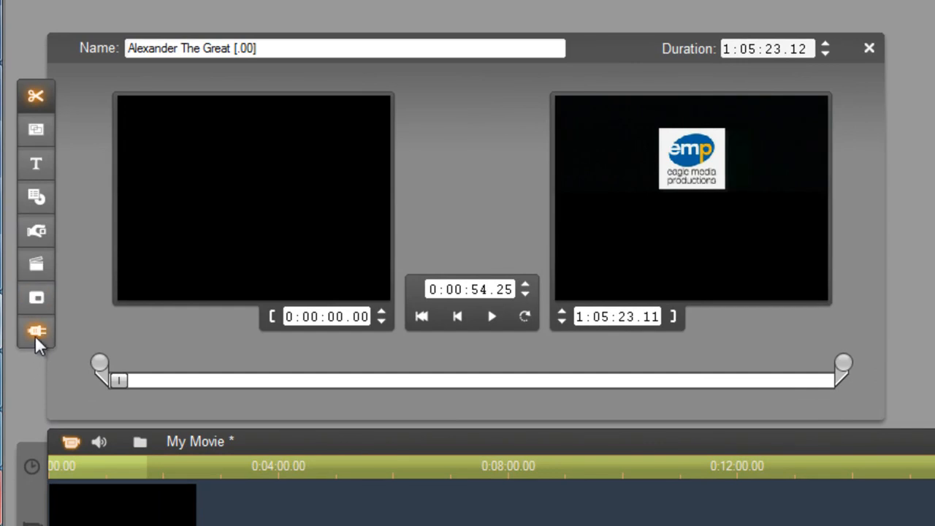
left_click(39, 331)
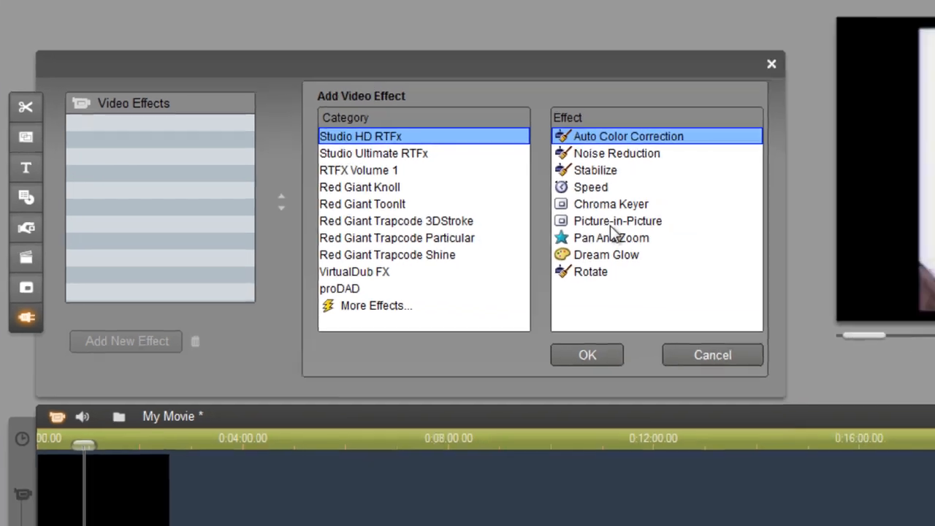
left_click(690, 225)
double_click(401, 216)
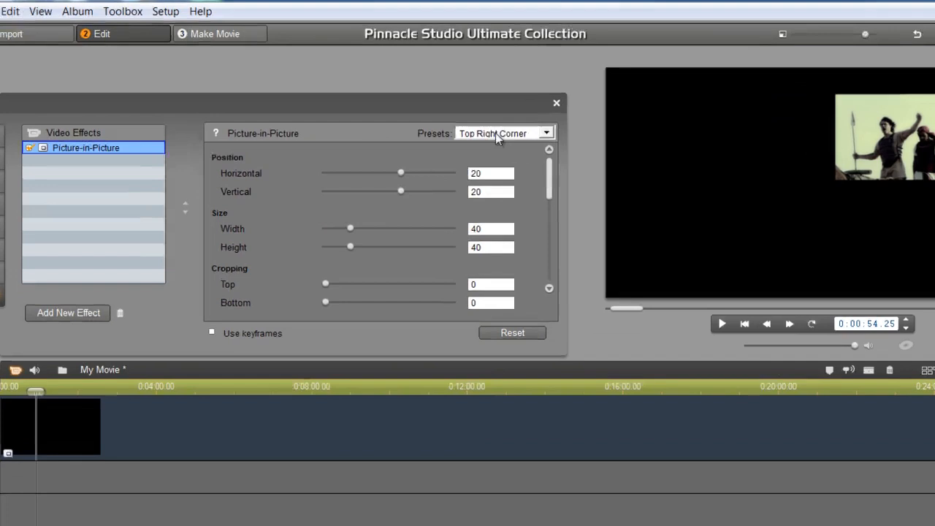
left_click(496, 134)
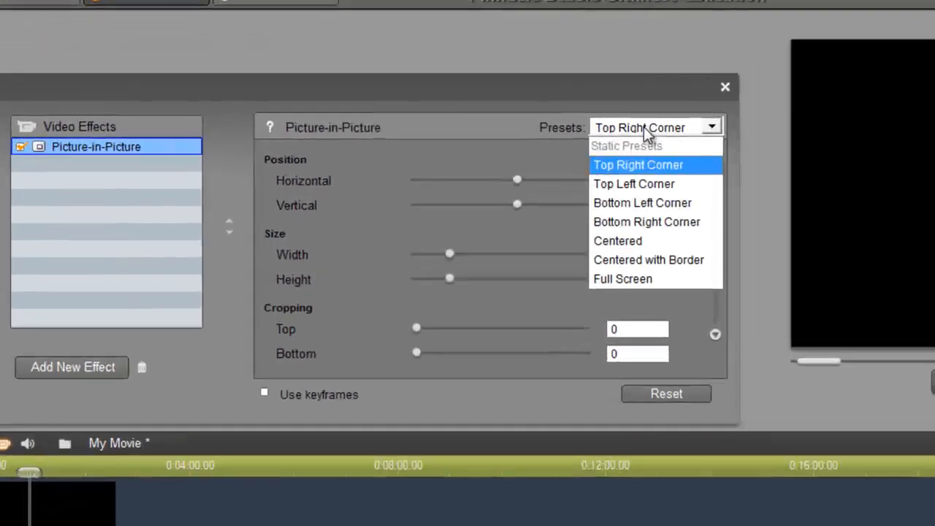
left_click(447, 234)
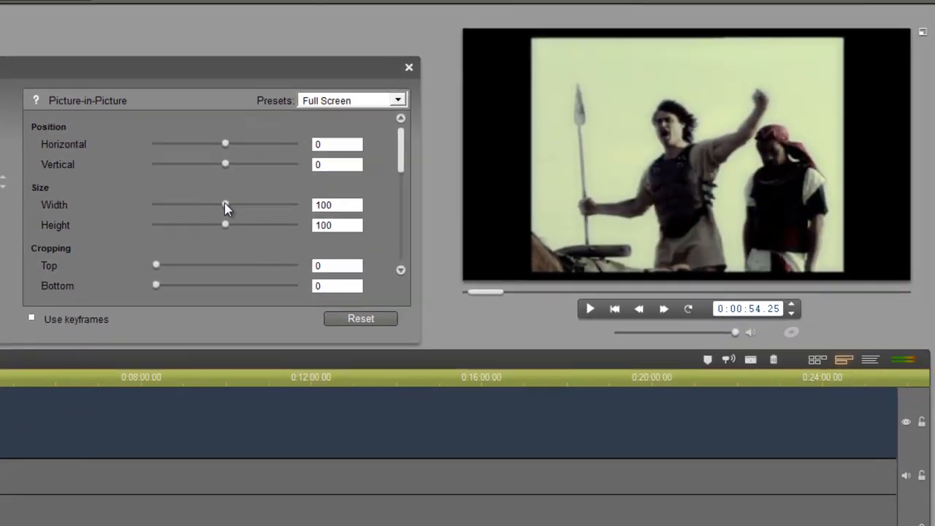
left_click_drag(228, 205, 235, 224)
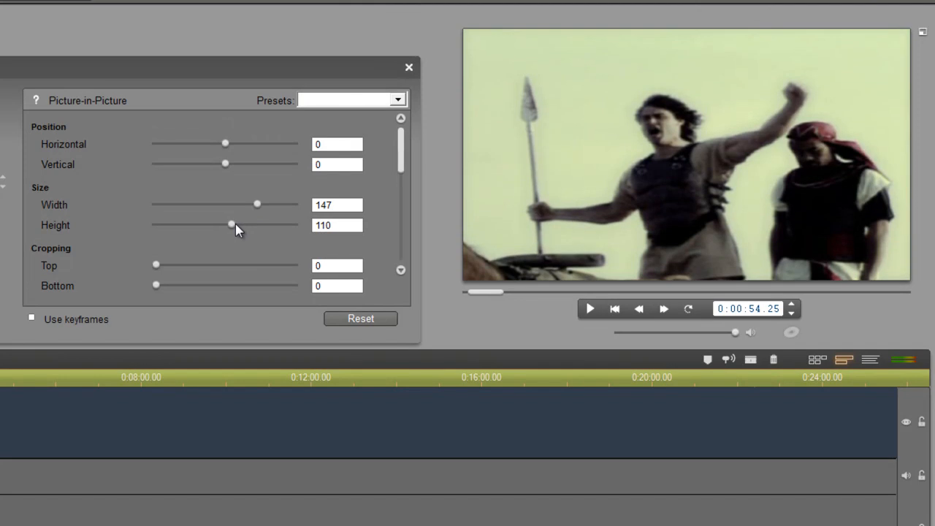
left_click(408, 70)
Split the clip near 3:35 and 7:34, deleting the leading and long unwanted sections
mouse_move(486, 292)
left_mouse_down()
mouse_move(515, 292)
mouse_move(490, 292)
mouse_move(501, 292)
left_mouse_up()
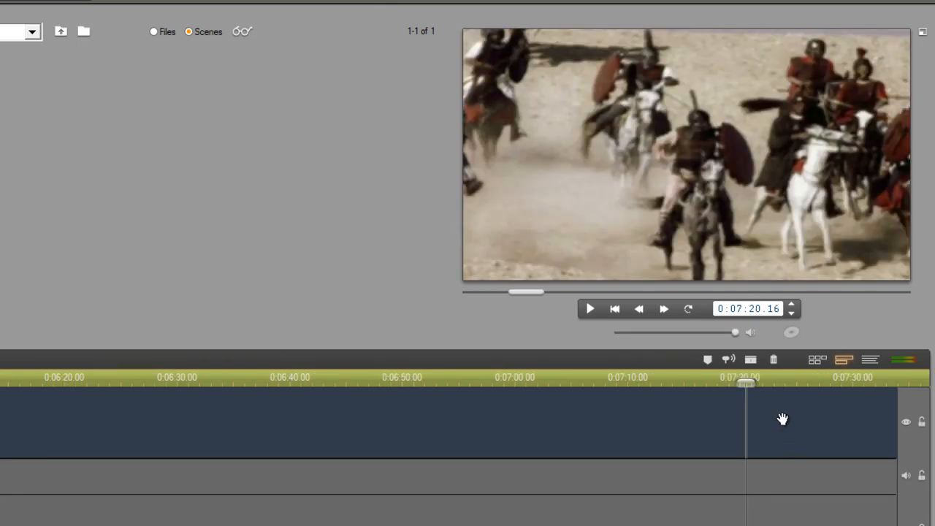
left_click(750, 360)
left_click_drag(744, 382, 778, 385)
left_click(750, 359)
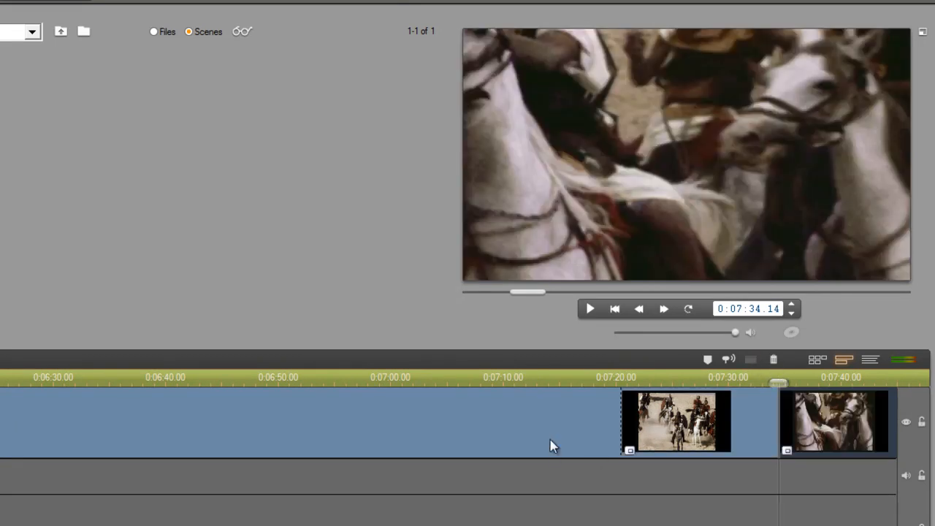
left_click(552, 455)
key("Delete")
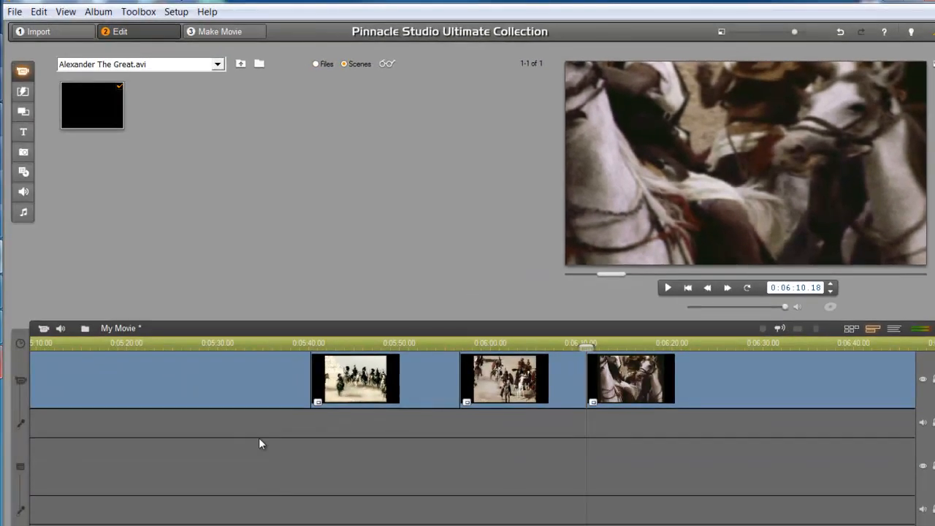
left_click(178, 391)
key("Delete")
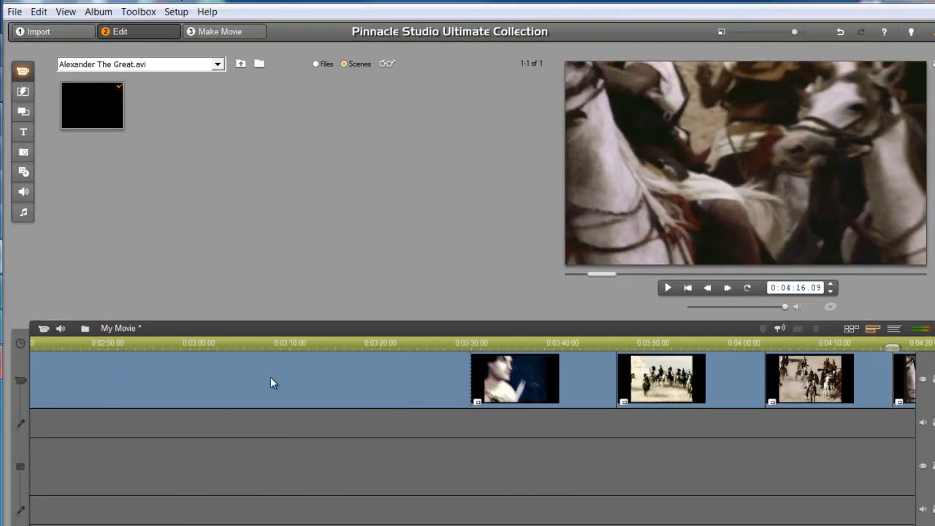
Delete the fourth clip so three battle excerpts remain, ending around 0:47
left_click(133, 342)
left_click_drag(133, 342, 451, 348)
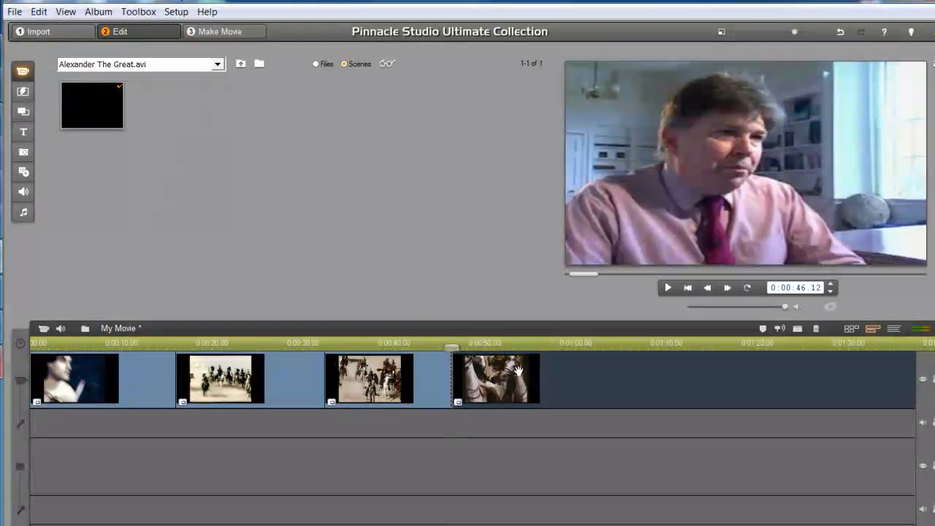
key("Delete")
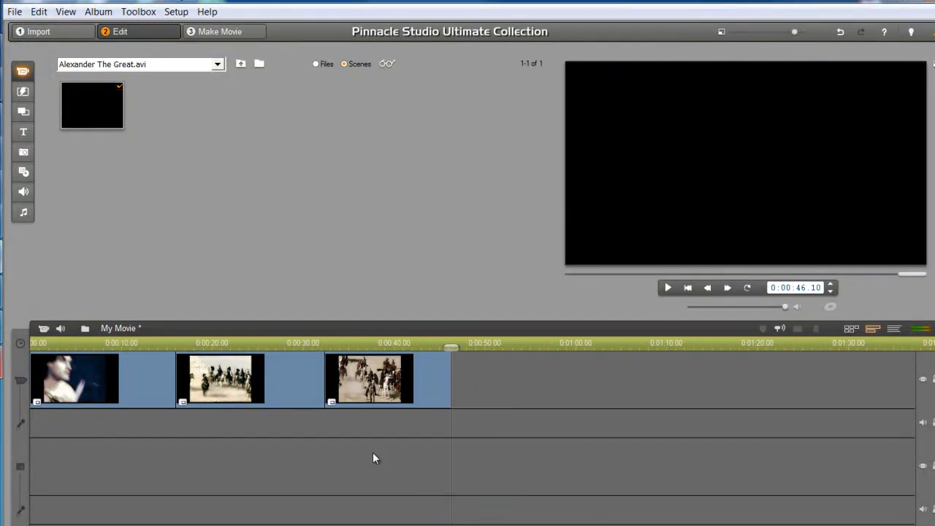
left_click(116, 400)
left_click(197, 391)
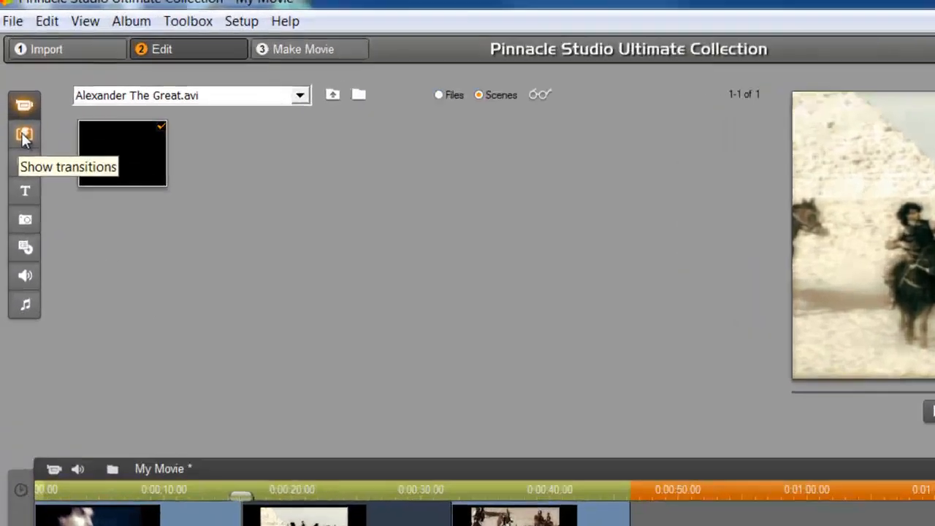
Add a 2D transition before the opening clip and lengthen it to about seven seconds
left_click(24, 139)
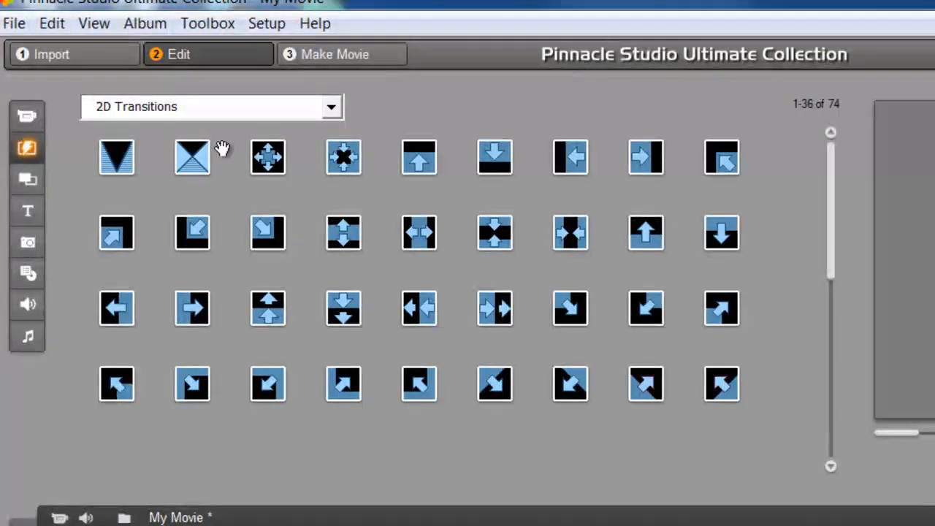
left_click(199, 114)
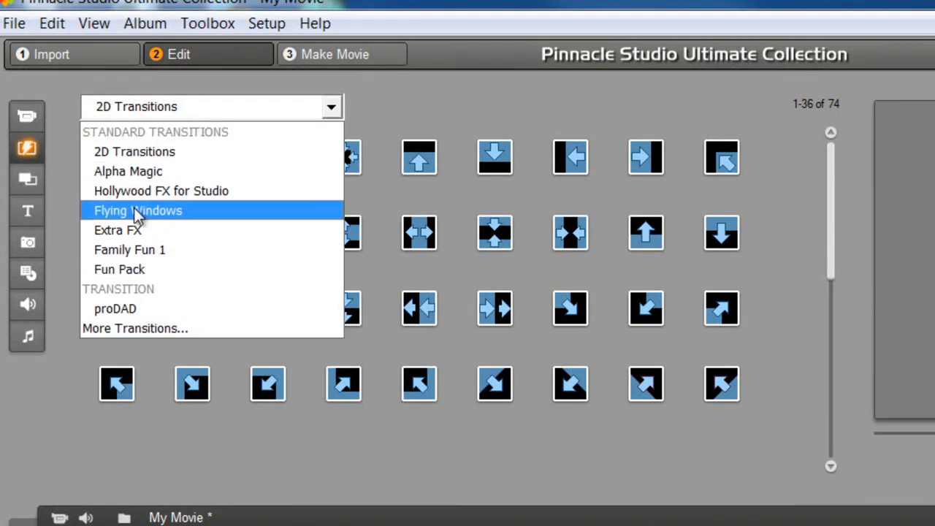
left_click(113, 151)
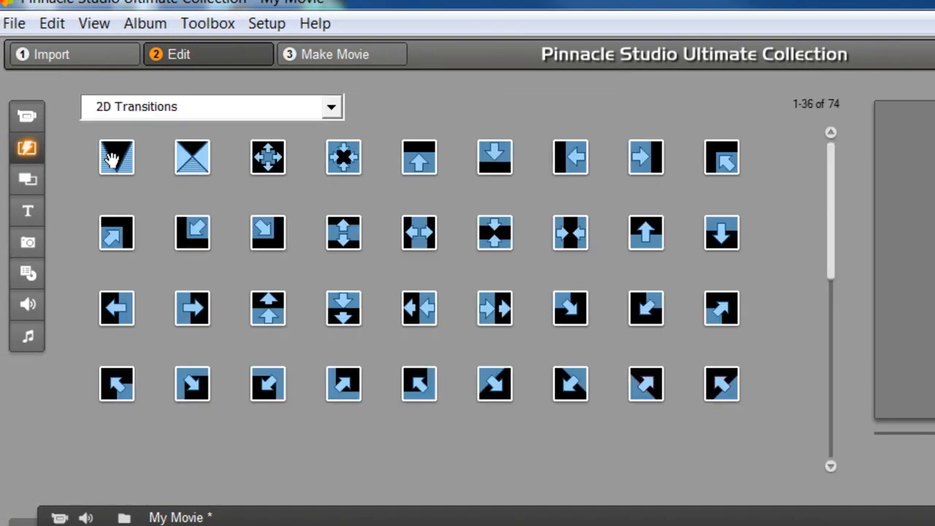
left_click_drag(117, 157, 36, 421)
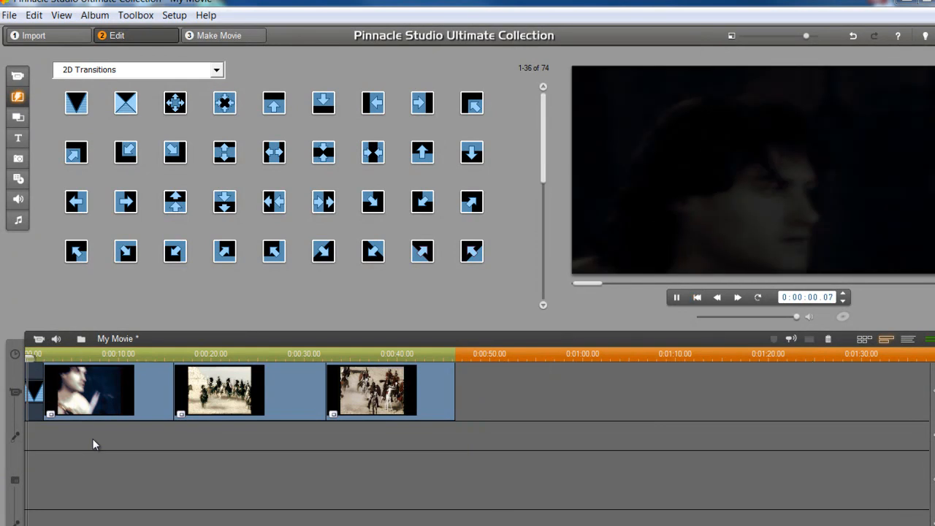
key("space")
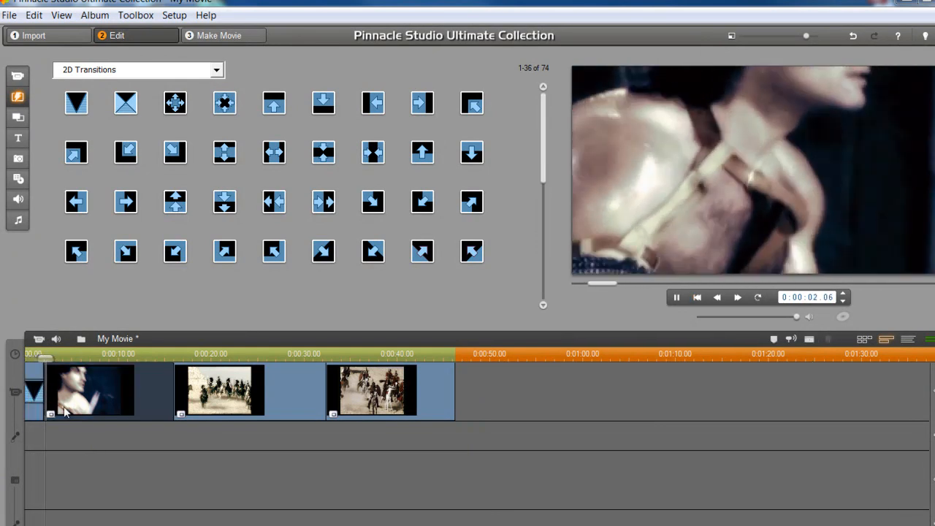
left_click_drag(63, 353, 132, 354)
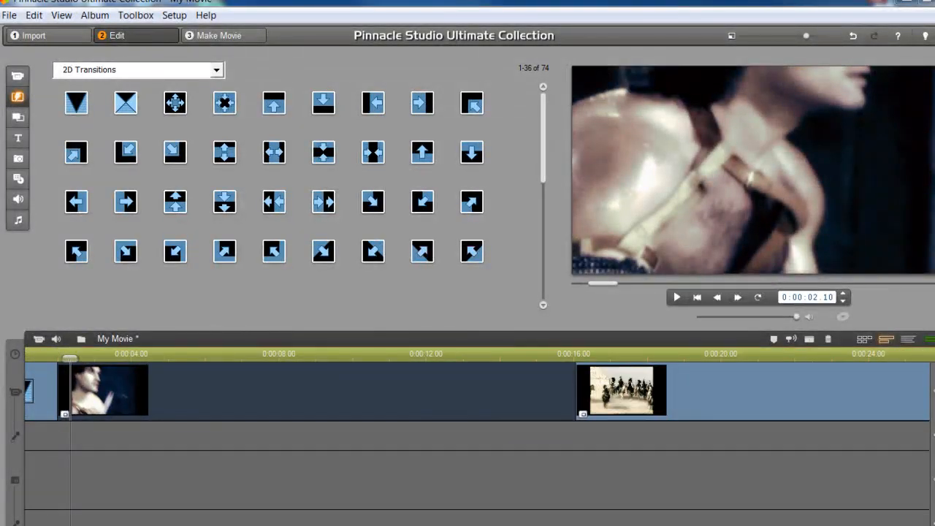
scroll(467, 395, "left", 2)
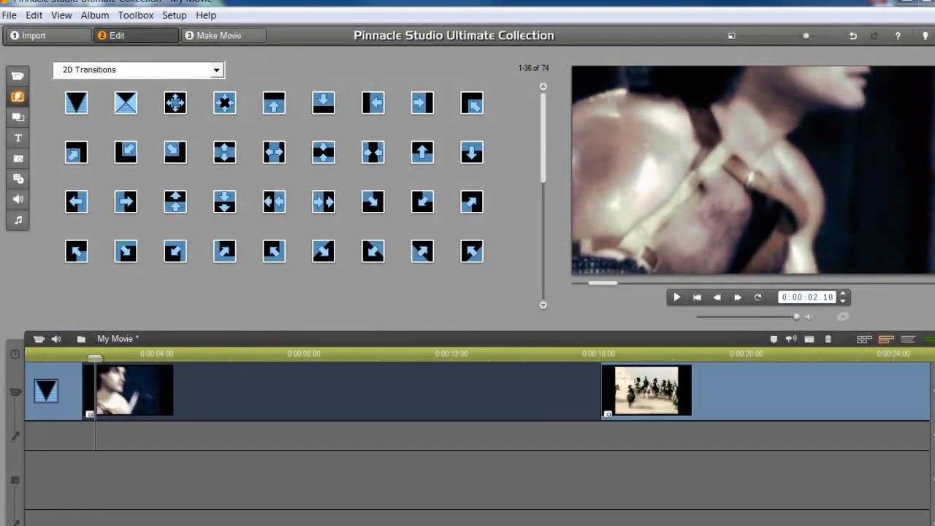
left_click(60, 382)
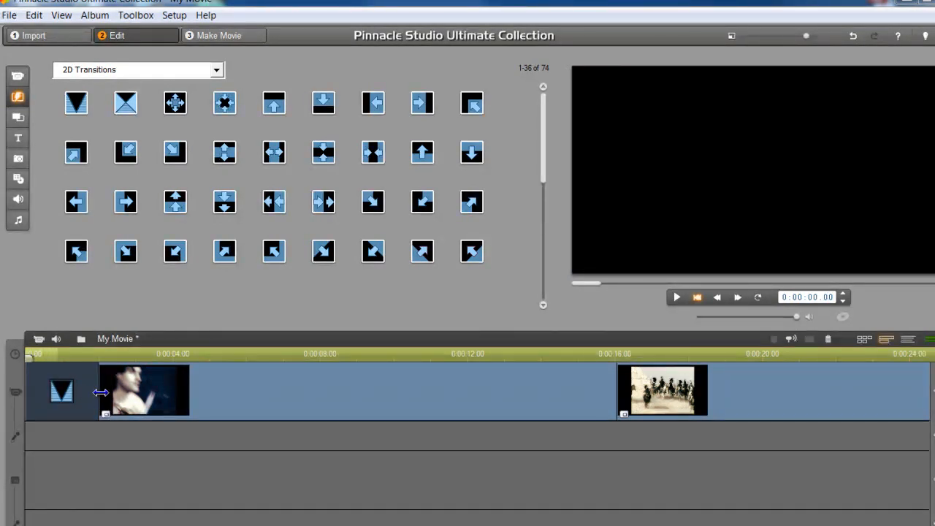
left_click_drag(97, 392, 338, 394)
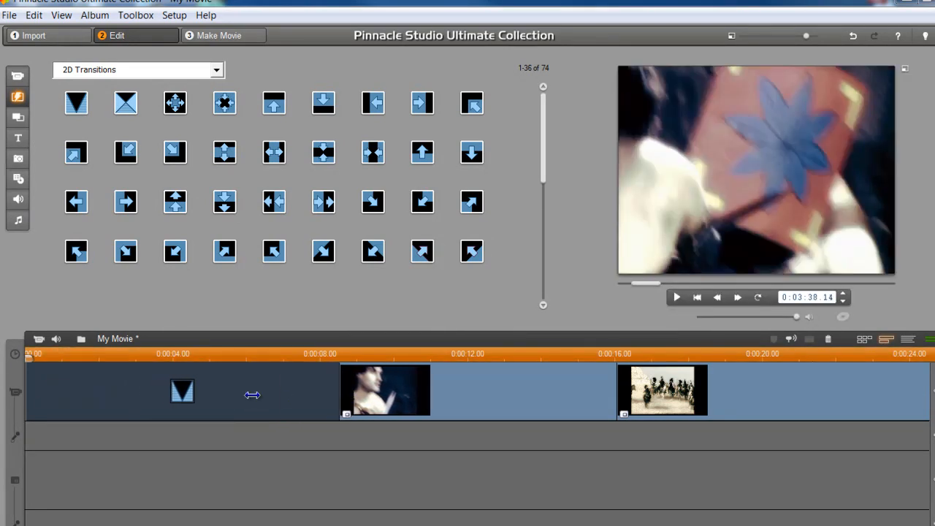
key("space")
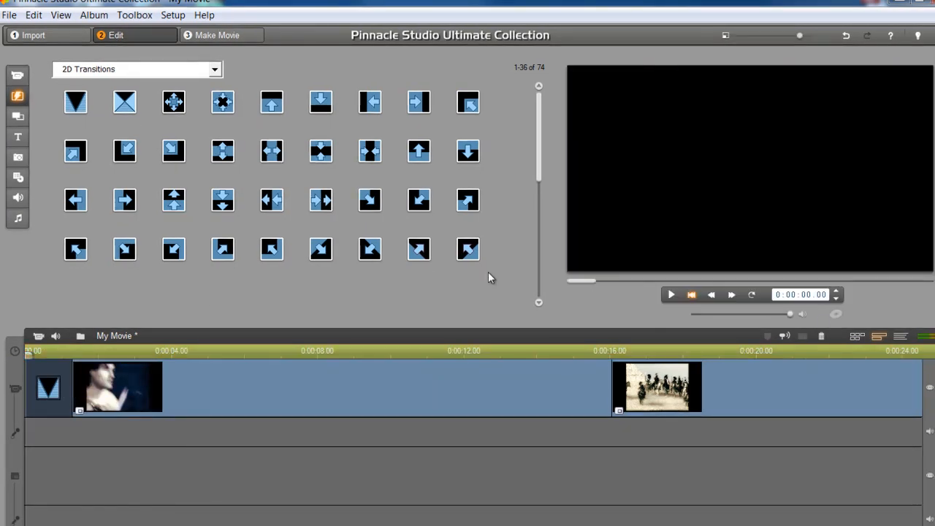
left_click_drag(803, 357, 628, 352)
Add a shortened 2D transition between the first and second clips
mouse_move(124, 101)
left_mouse_down()
mouse_move(370, 250)
mouse_move(490, 376)
left_mouse_up()
key("space")
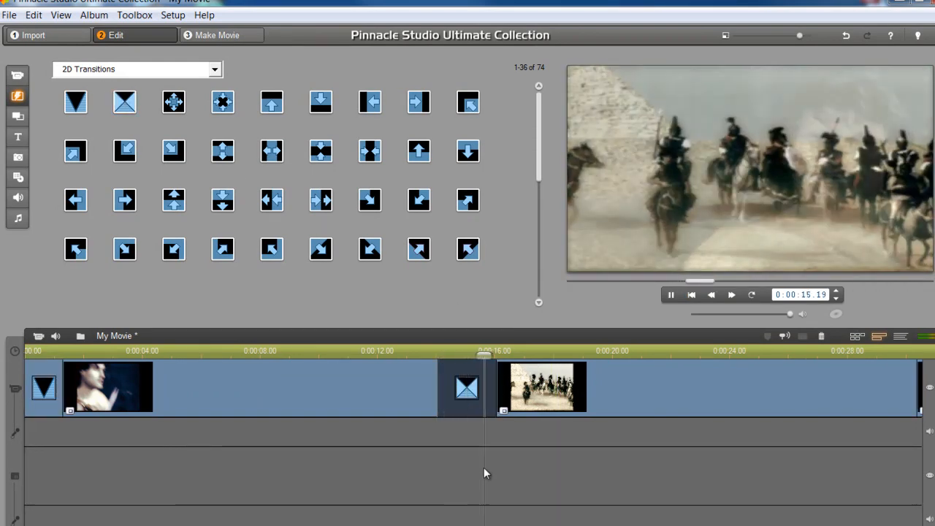
left_click(443, 389)
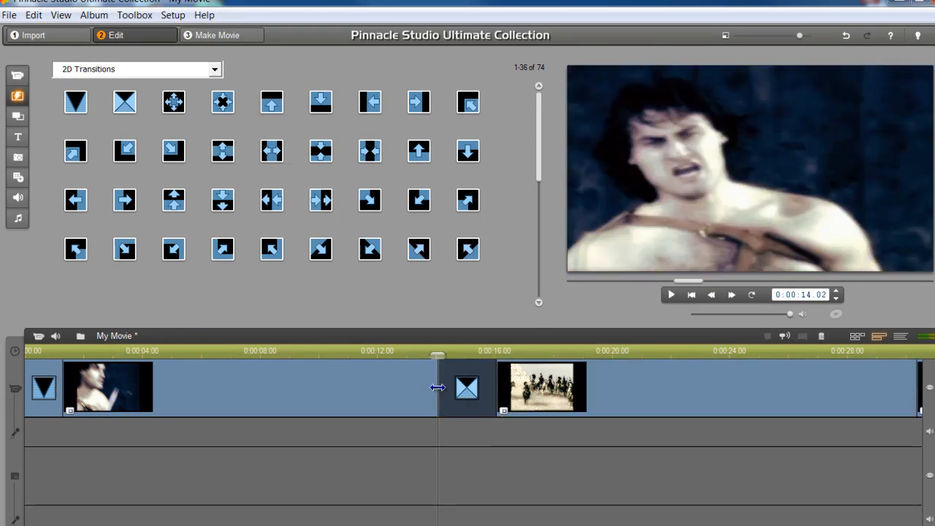
left_click_drag(449, 388, 477, 388)
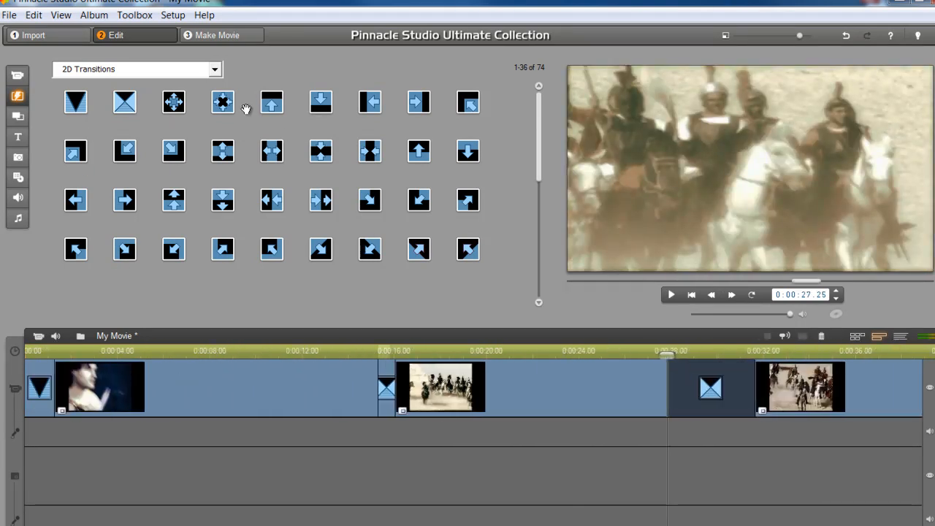
left_click(34, 392)
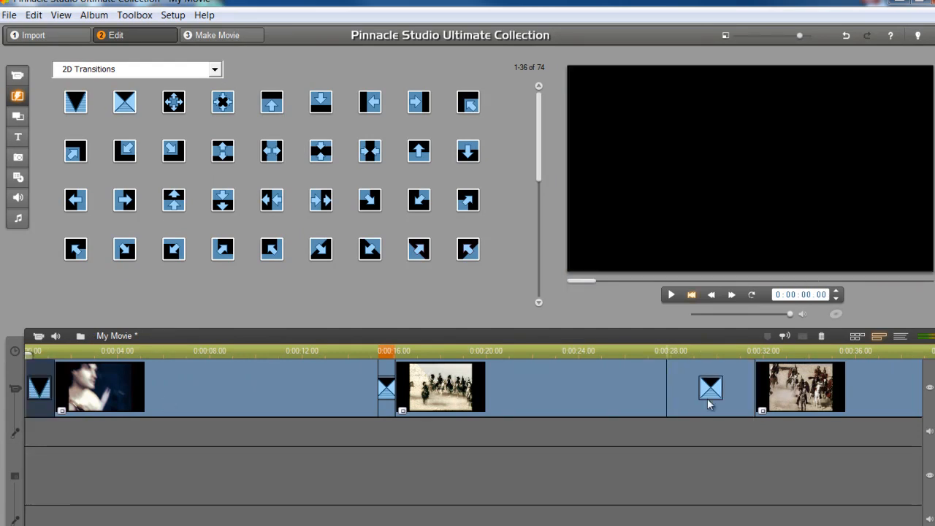
left_click(388, 397)
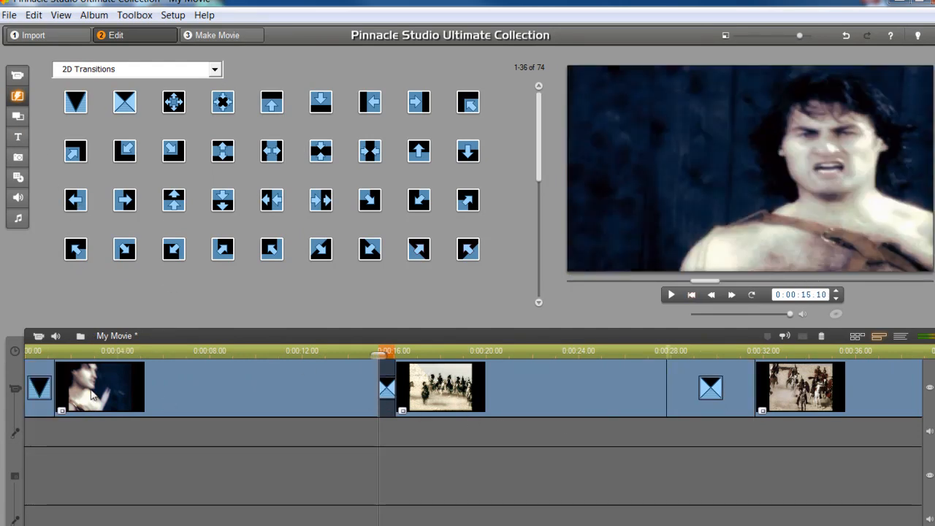
left_click_drag(86, 347, 387, 379)
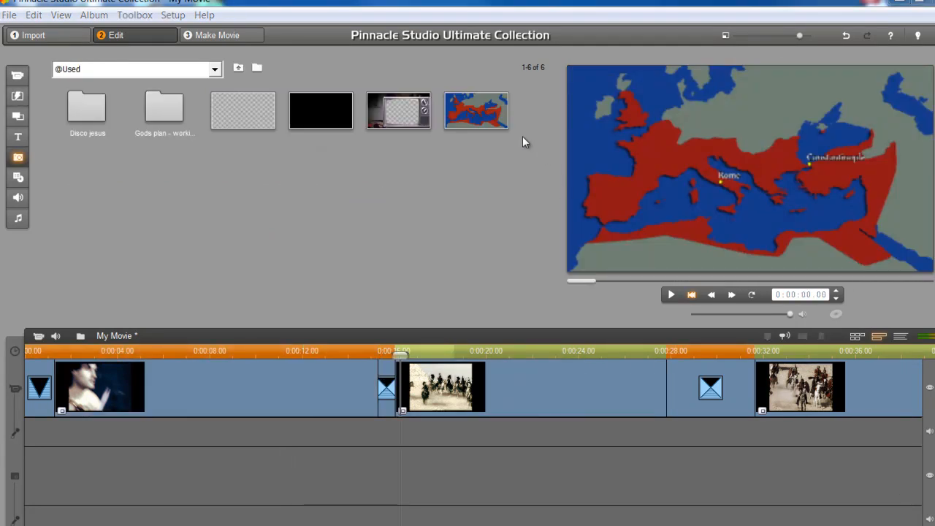
Put the map photo on the overlay track and stretch it to the movie's end near 0:41
left_click(467, 114)
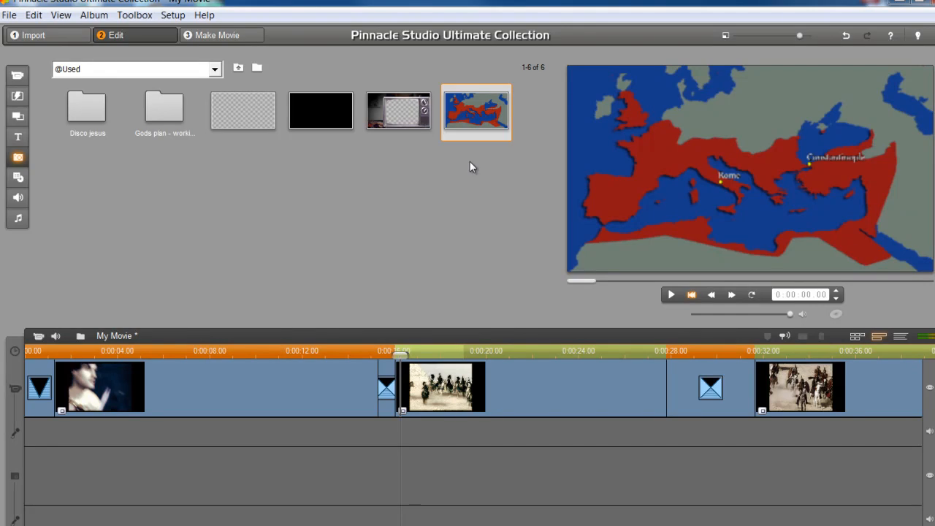
left_click_drag(482, 106, 62, 480)
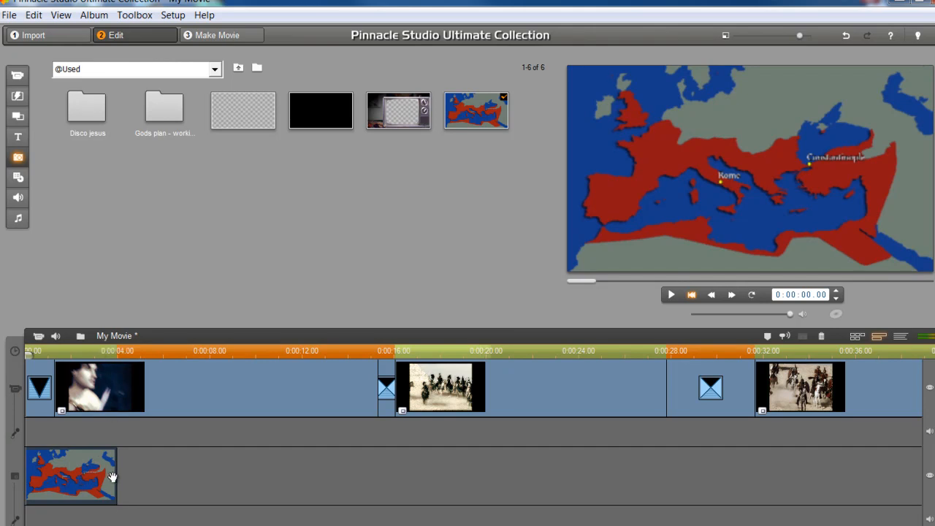
left_click_drag(115, 478, 893, 488)
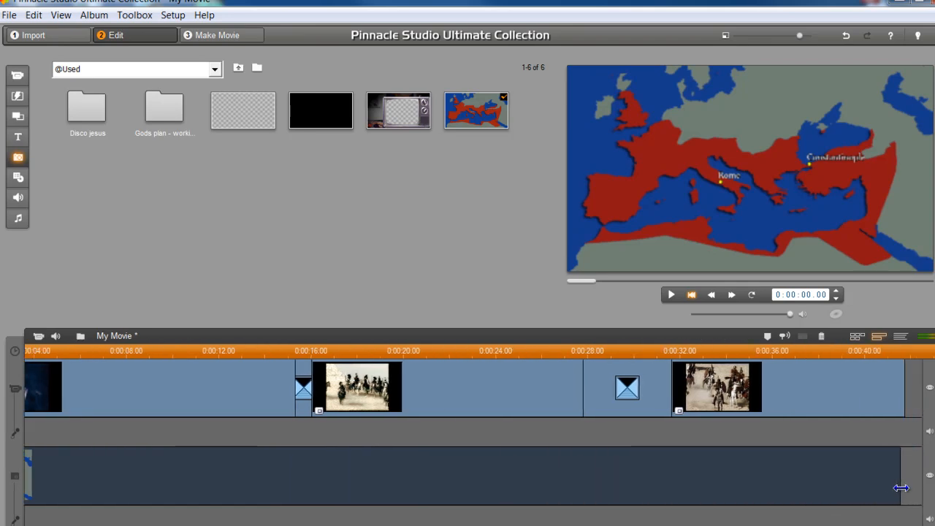
scroll(473, 433, "left", 2)
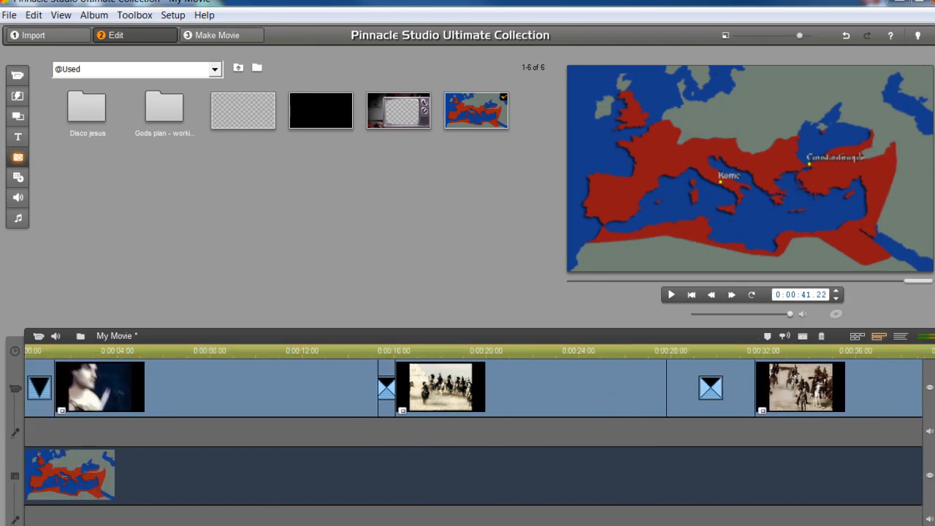
left_click_drag(689, 349, 486, 354)
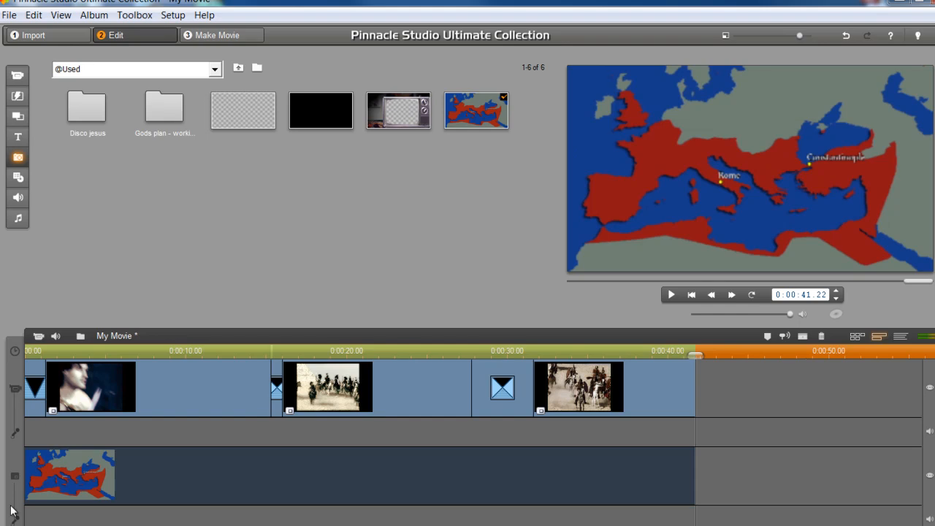
Animate the map clip's pan and zoom from Constantinople toward an ending view on Rome
double_click(60, 488)
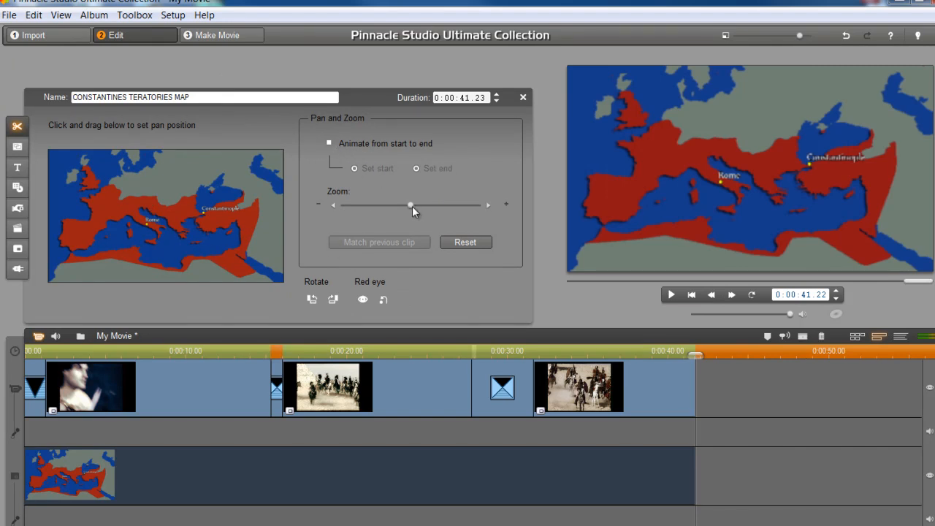
mouse_move(416, 206)
left_mouse_down()
mouse_move(452, 204)
mouse_move(405, 204)
left_mouse_up()
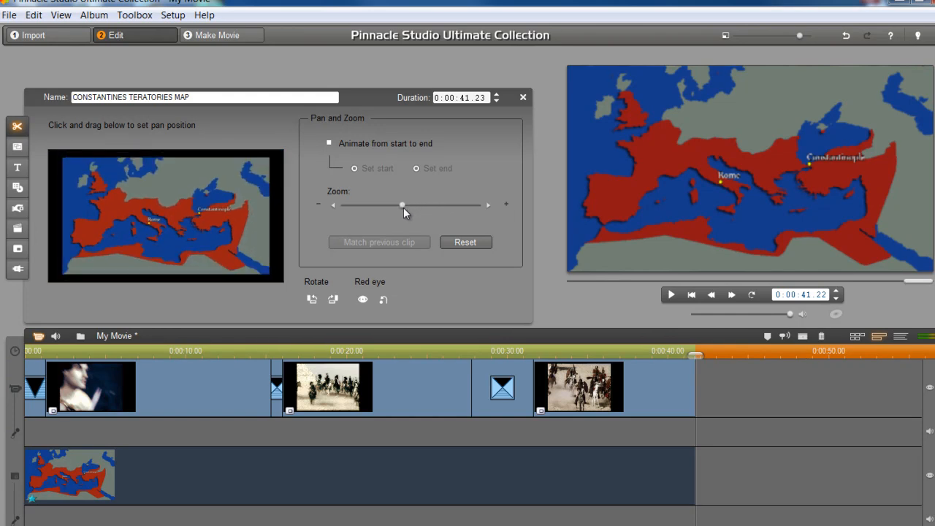
left_click(465, 244)
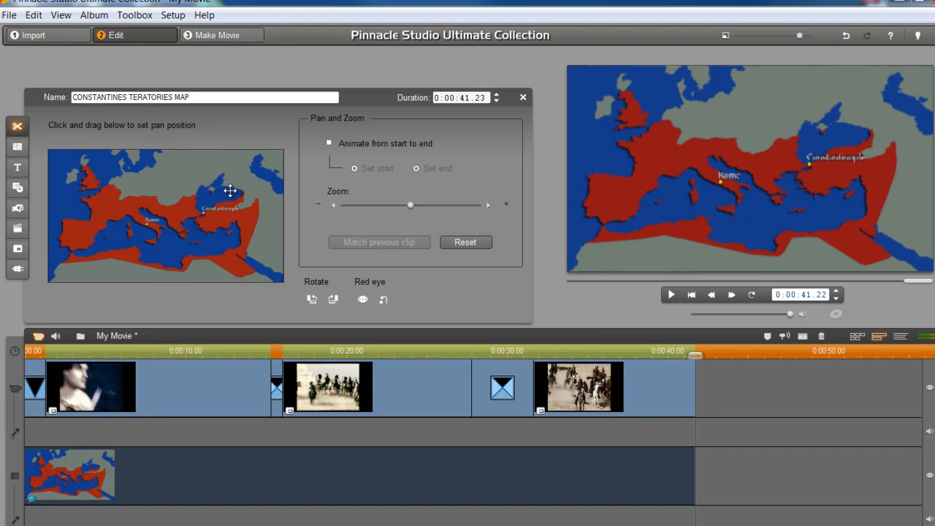
left_click(329, 143)
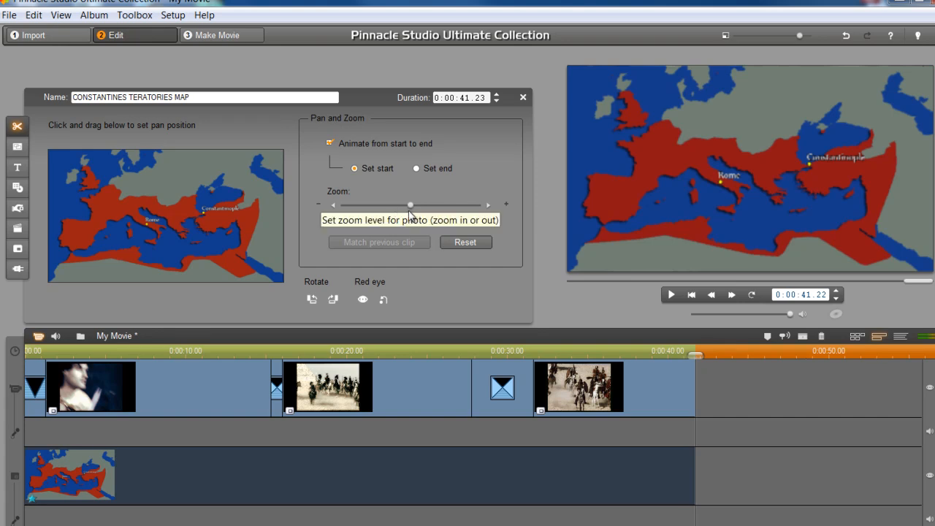
left_click_drag(410, 205, 449, 204)
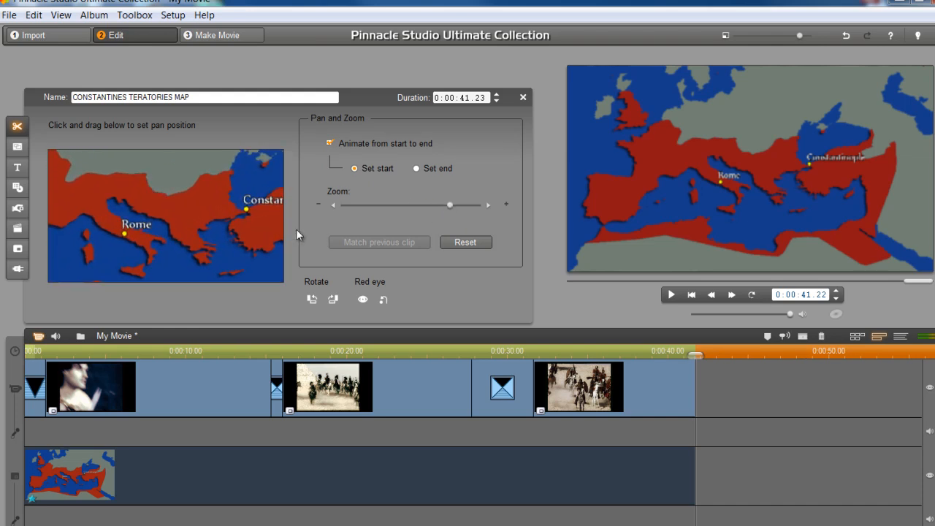
left_click_drag(171, 183, 131, 204)
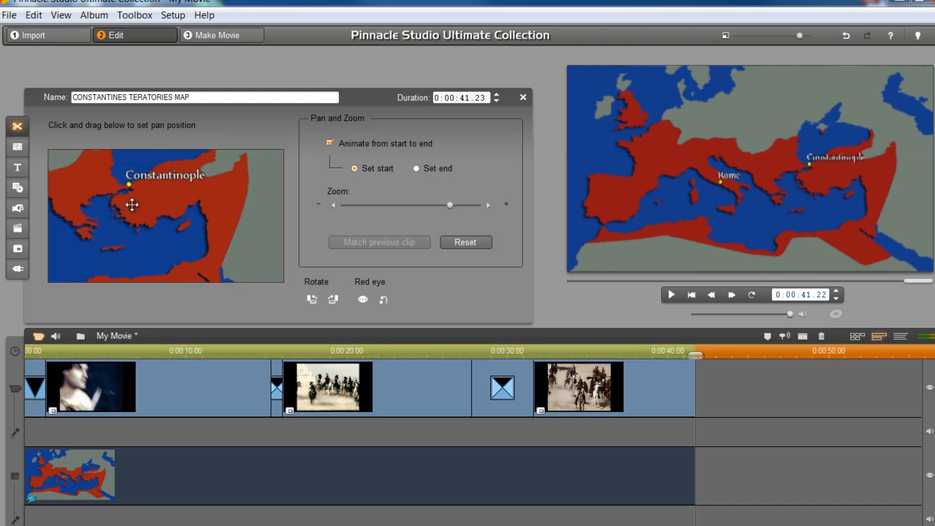
left_click(416, 169)
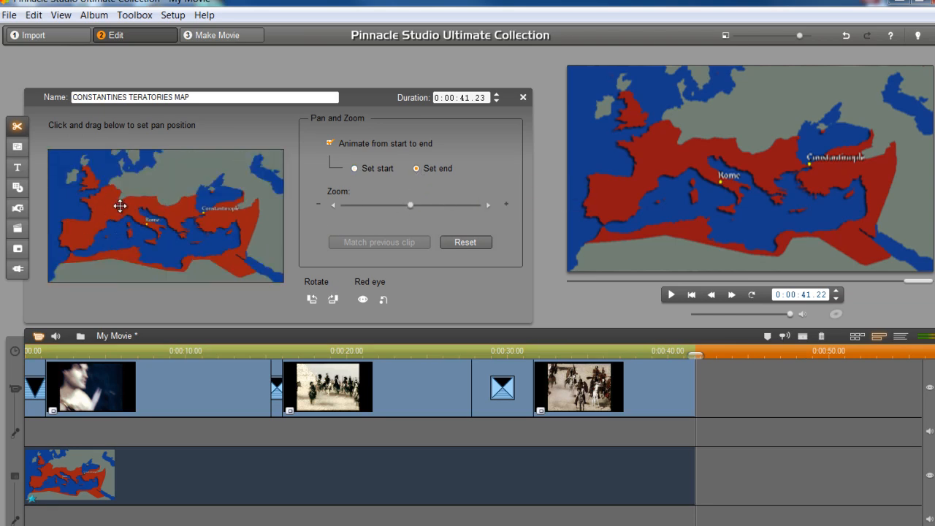
left_click_drag(426, 206, 437, 205)
left_click_drag(147, 207, 207, 226)
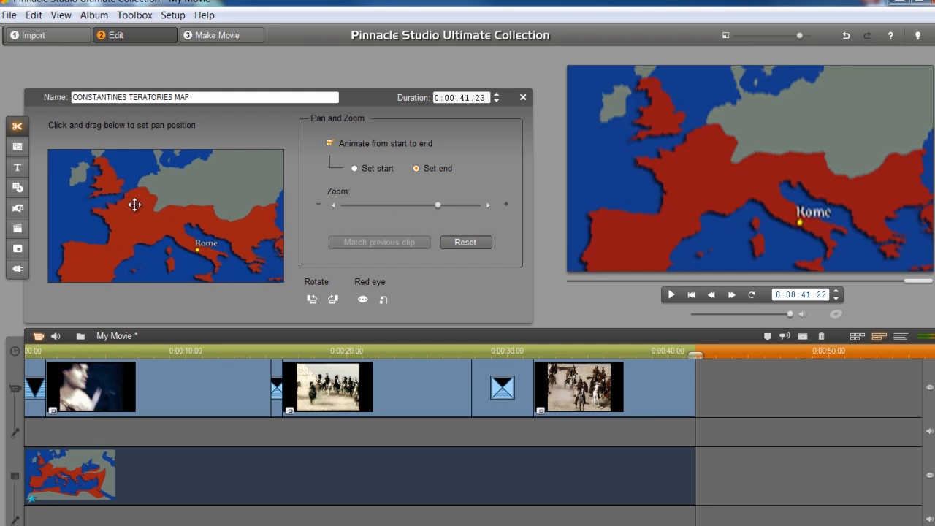
Reset the pan and zoom, then reframe the animated starting view on Constantinople
left_click(461, 243)
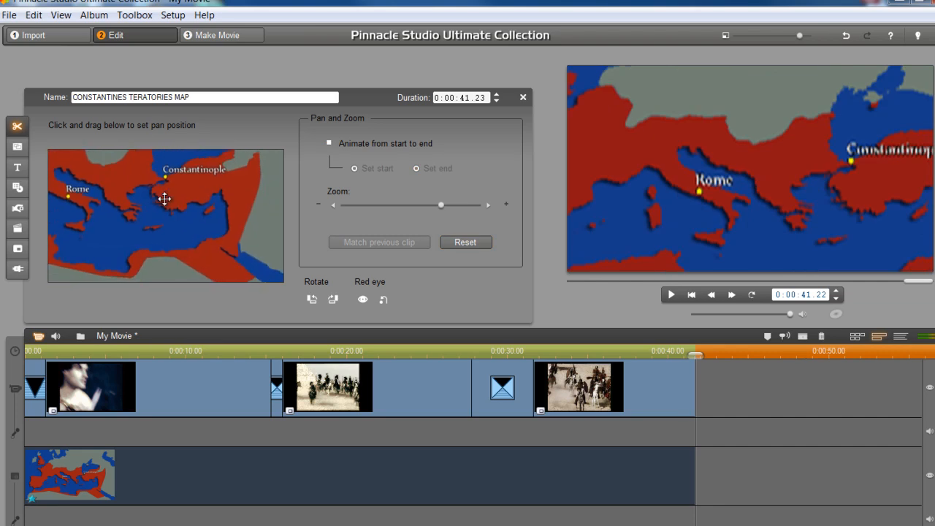
left_click_drag(442, 204, 456, 205)
mouse_move(190, 219)
left_mouse_down()
mouse_move(176, 232)
mouse_move(180, 221)
left_mouse_up()
left_click(329, 144)
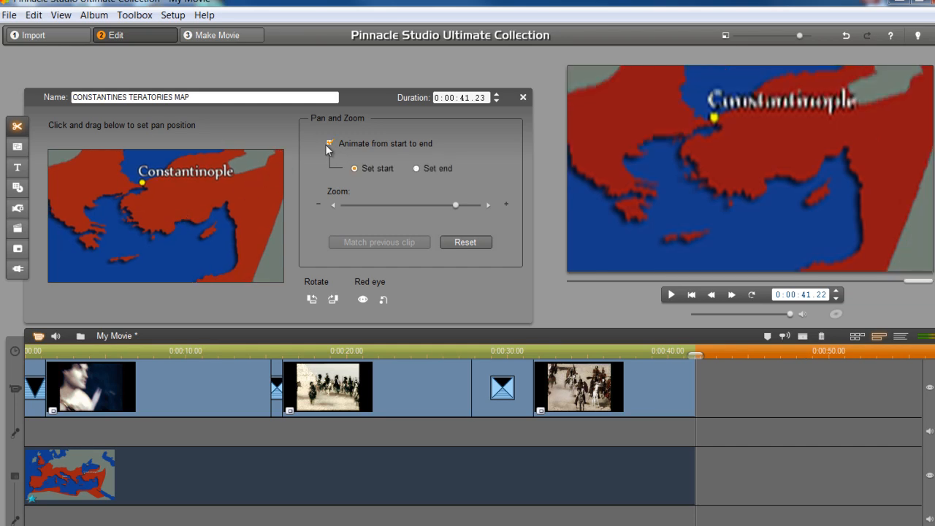
left_click(417, 169)
Set the ending view on Britain and northern France and close the clip settings
left_click_drag(159, 203, 163, 227)
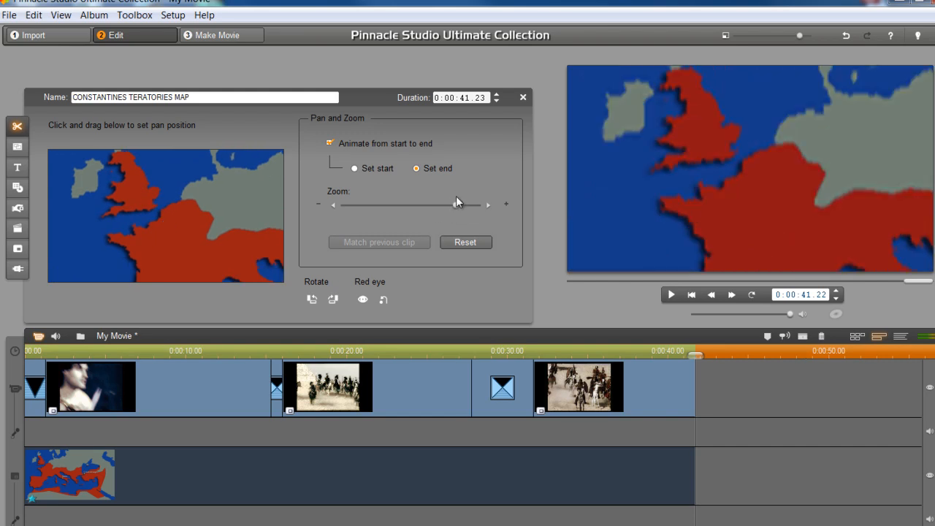
left_click_drag(207, 206, 211, 217)
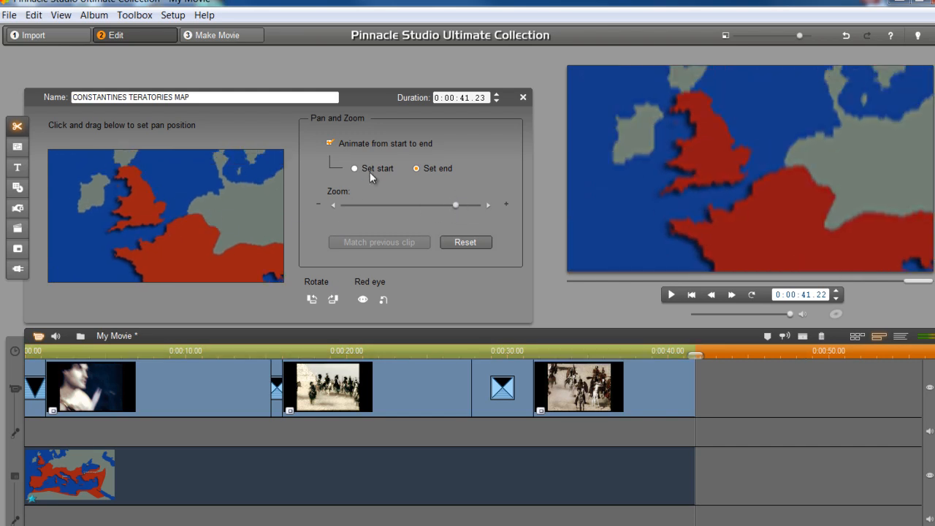
left_click(521, 97)
left_click(52, 353)
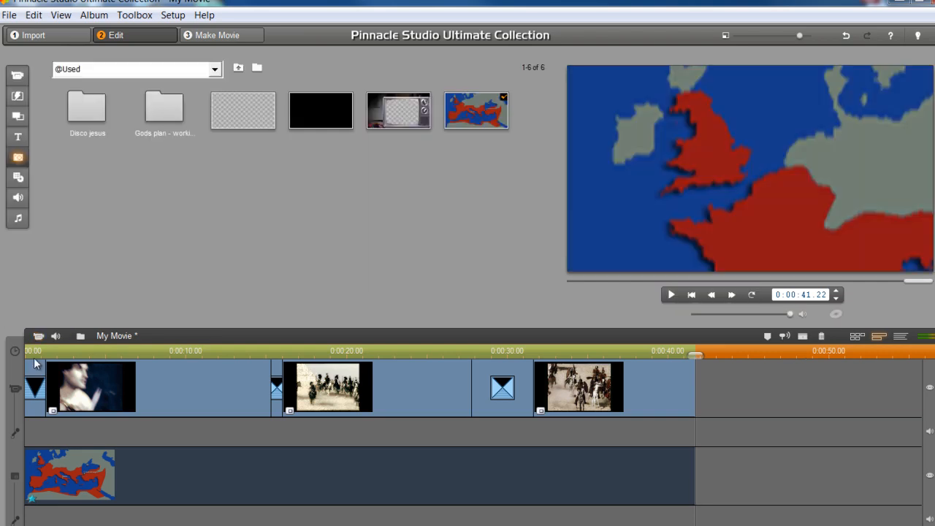
Reopen the map clip and frame its starting view on Rome and Constantinople
left_click_drag(52, 352, 592, 357)
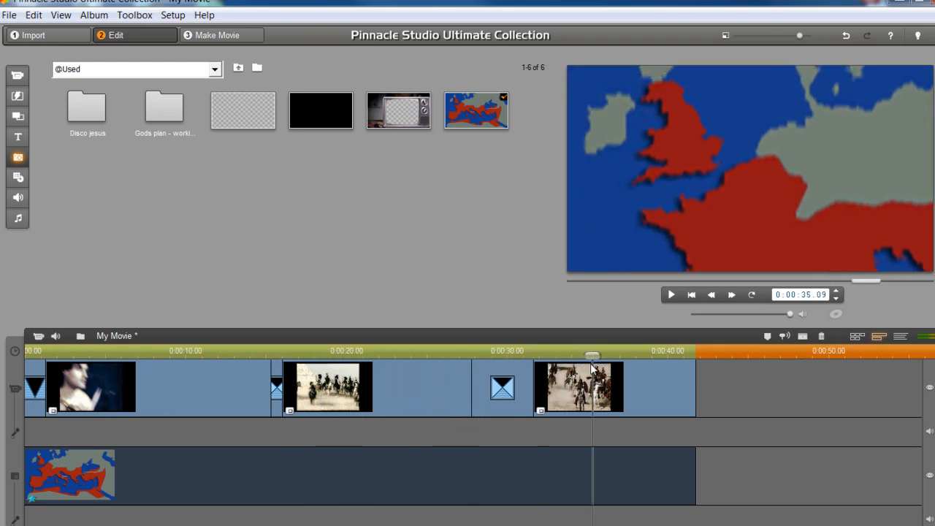
double_click(134, 495)
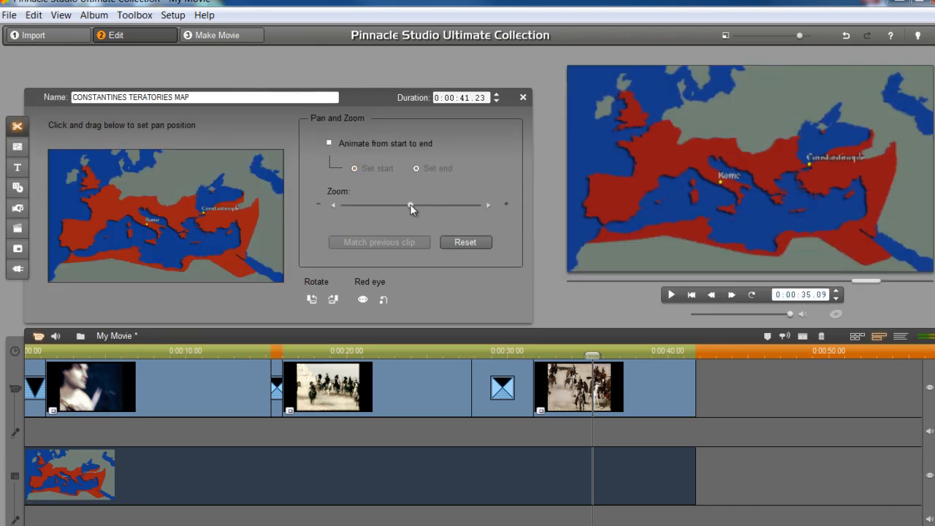
left_click_drag(410, 207, 436, 205)
left_click_drag(136, 257, 187, 240)
left_click_drag(95, 197, 203, 227)
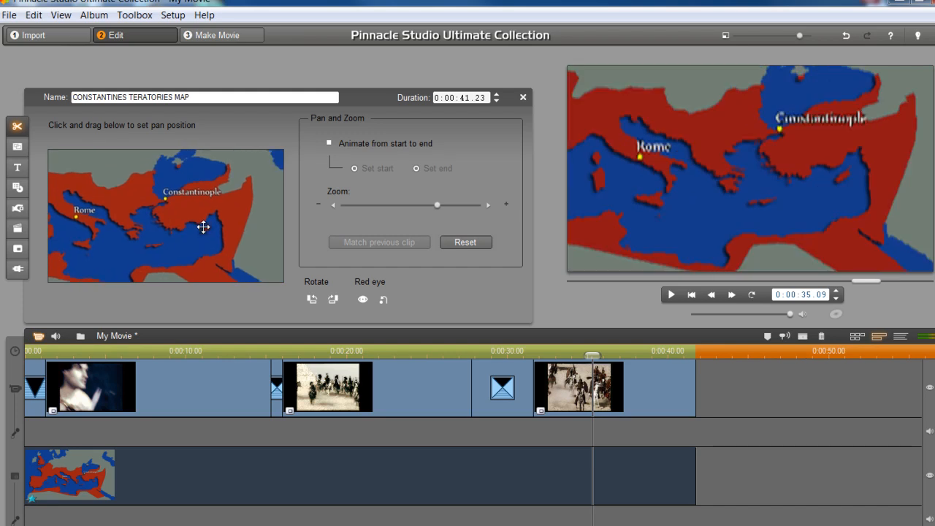
Animate to a close ending view on Constantinople and move playback to 0:00:10.02
left_click(329, 142)
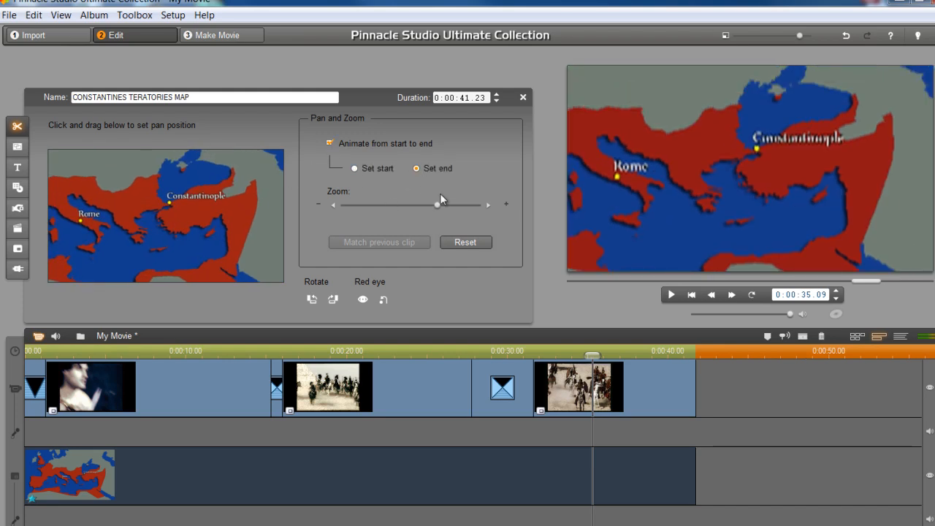
left_click_drag(449, 204, 454, 205)
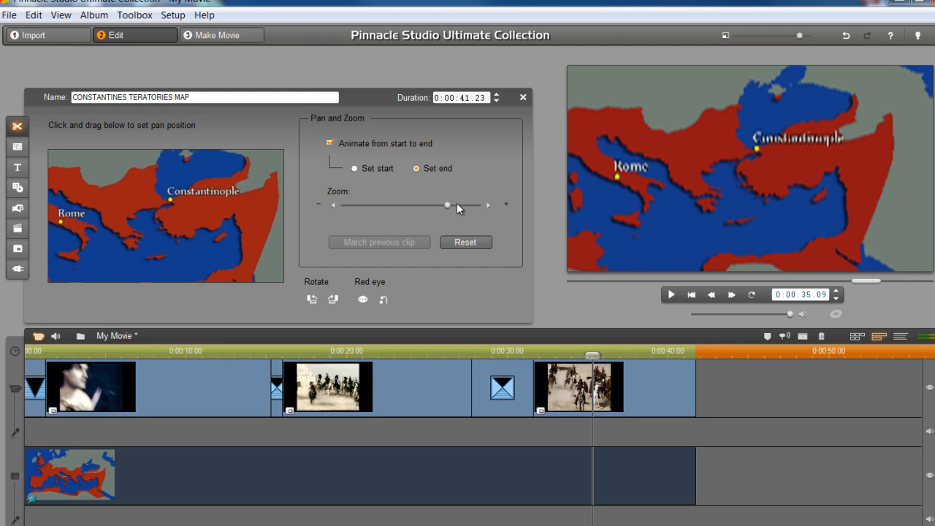
left_click_drag(252, 211, 217, 225)
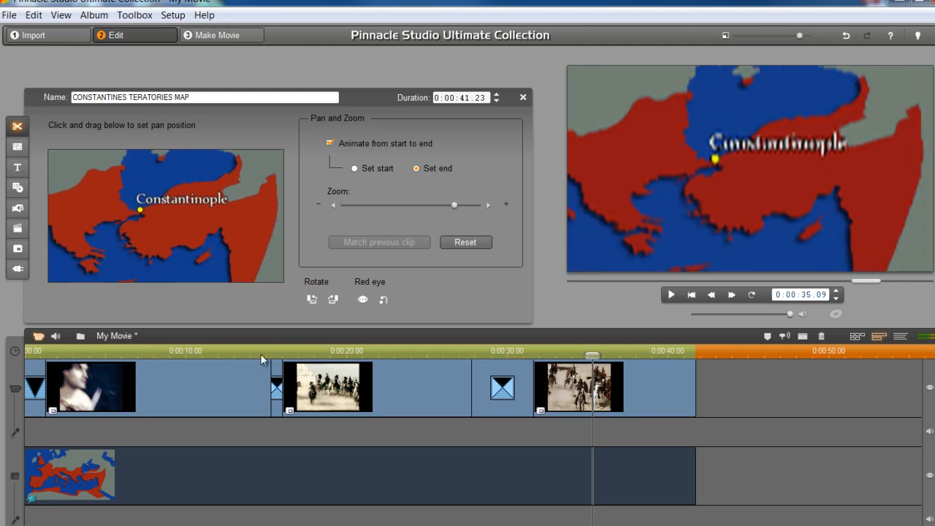
left_click(180, 357)
left_click_drag(182, 355, 187, 355)
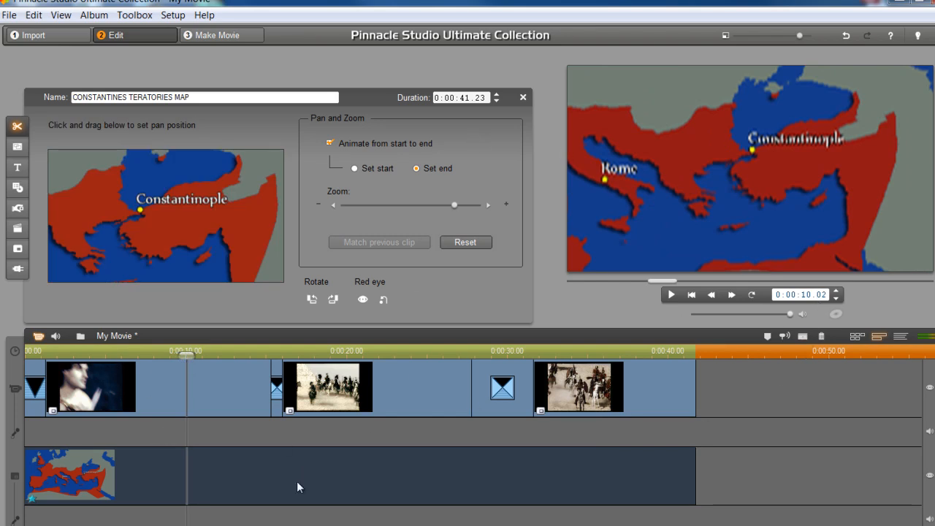
Split the map clip at 10 seconds and pan the new part from Constantinople to Rome
left_click(801, 338)
left_click(226, 488)
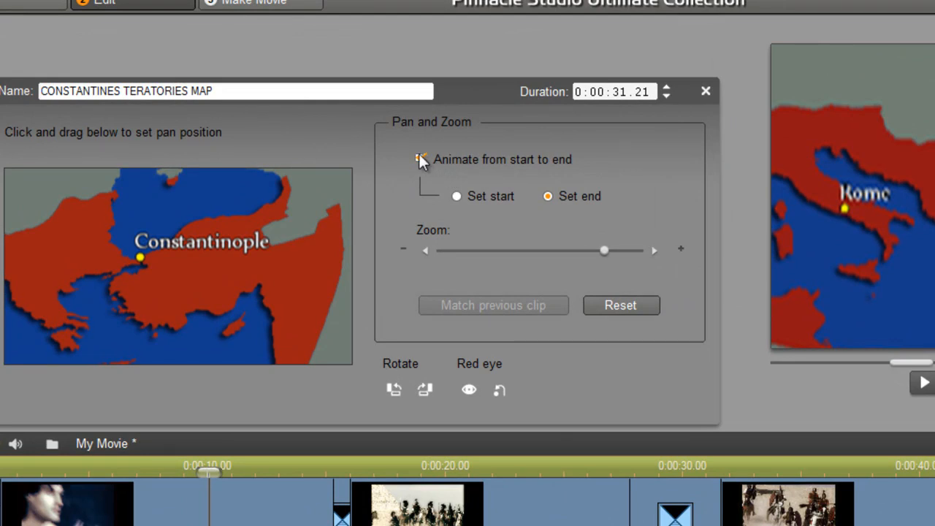
left_click(420, 158)
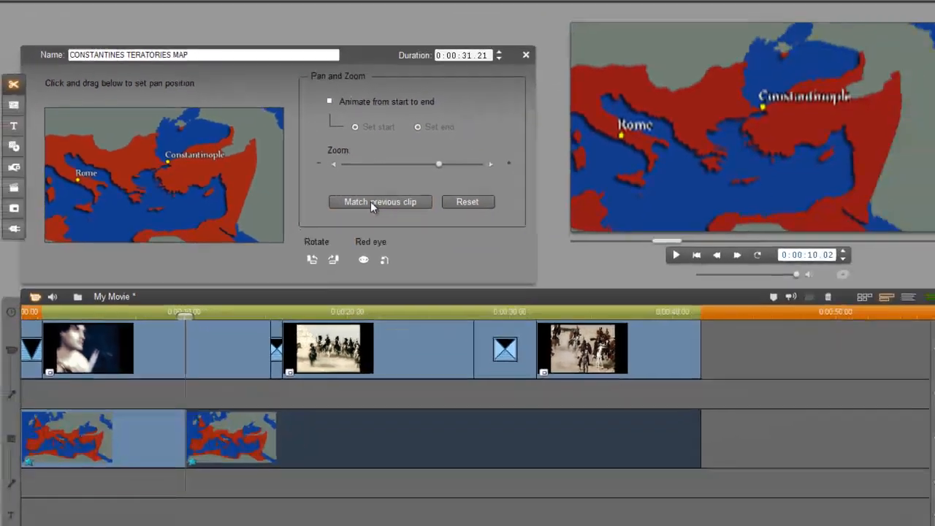
left_click(371, 201)
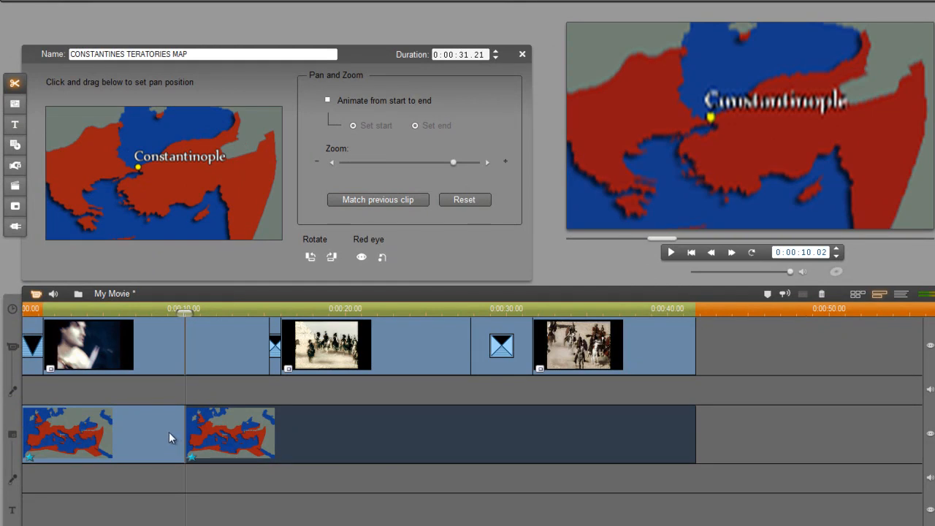
left_click(329, 100)
left_click(414, 124)
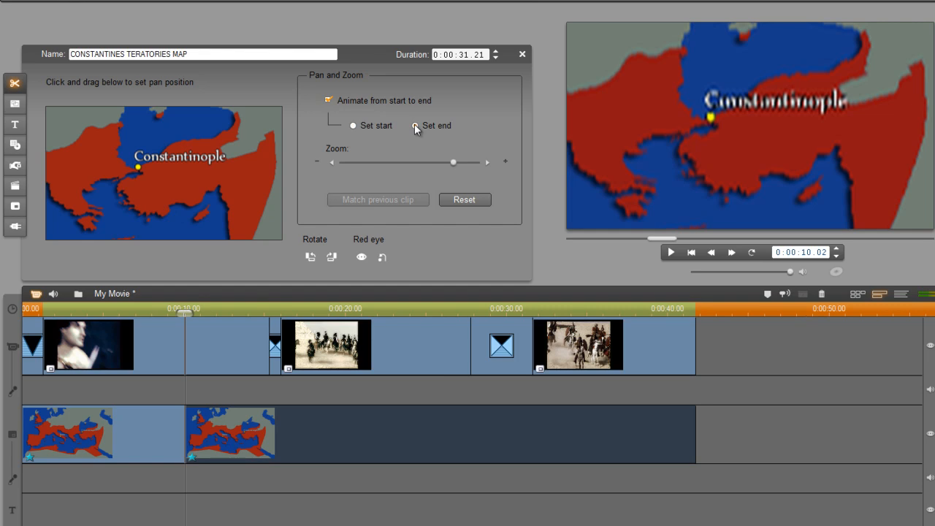
left_click_drag(172, 182, 231, 165)
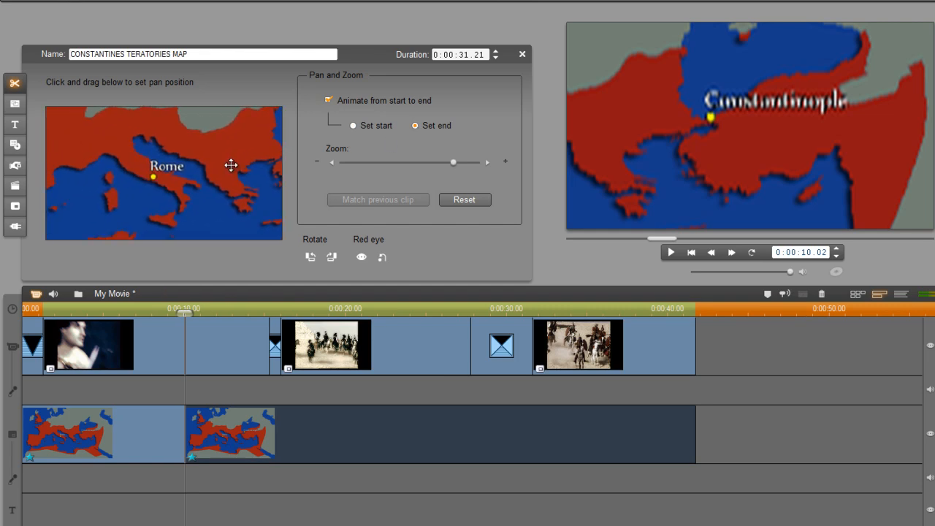
Split the map clip again at 0:00:16 and 0:00:18, selecting the short 2-second part
left_click_drag(190, 310, 291, 308)
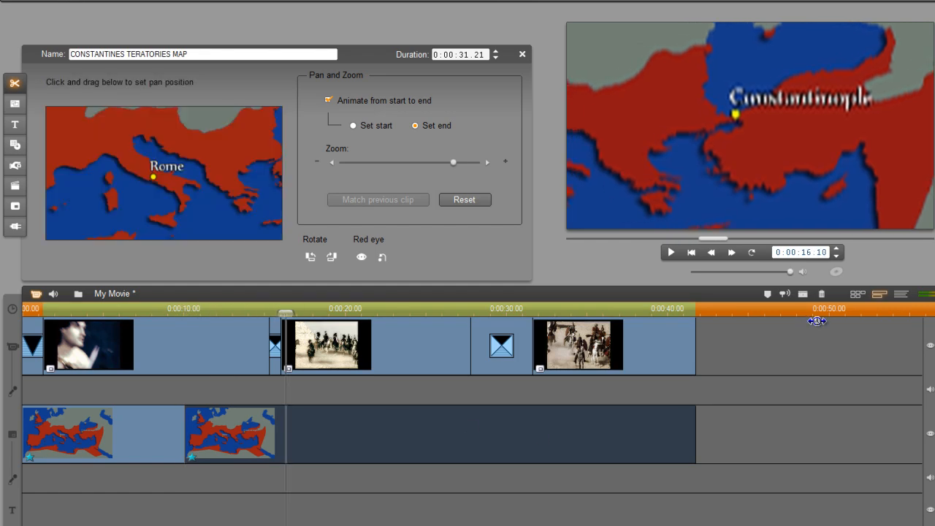
left_click(803, 292)
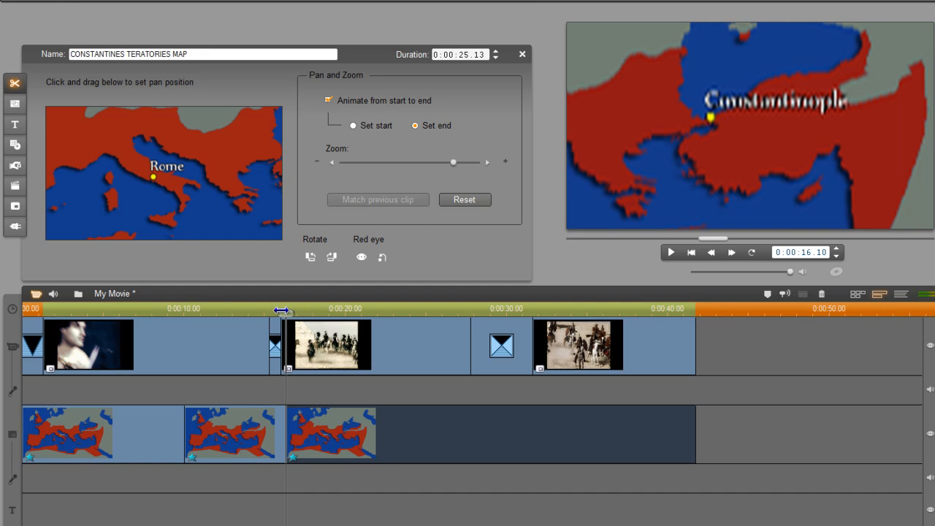
left_click_drag(284, 311, 327, 313)
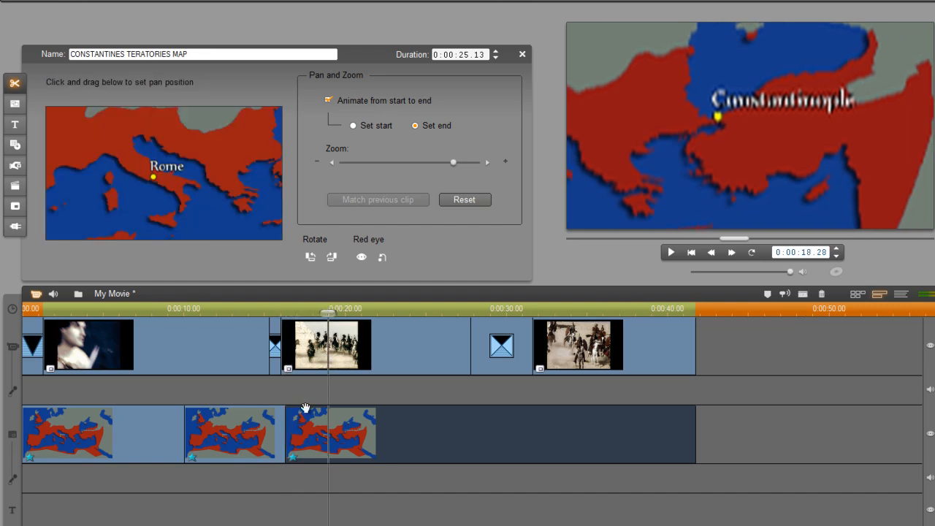
left_click(803, 294)
left_click(321, 441)
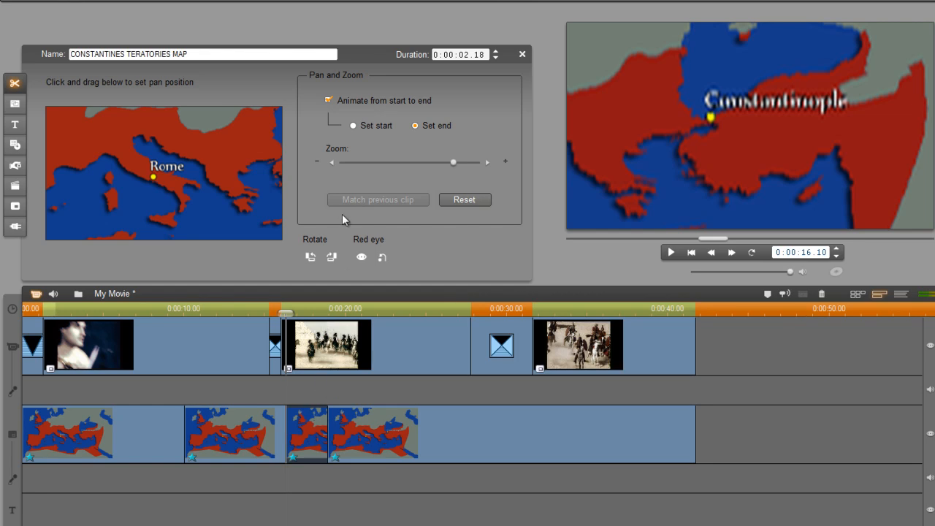
Hold the 2-second clip on Rome and pan the next clip from Rome to Britain and France
left_click(328, 100)
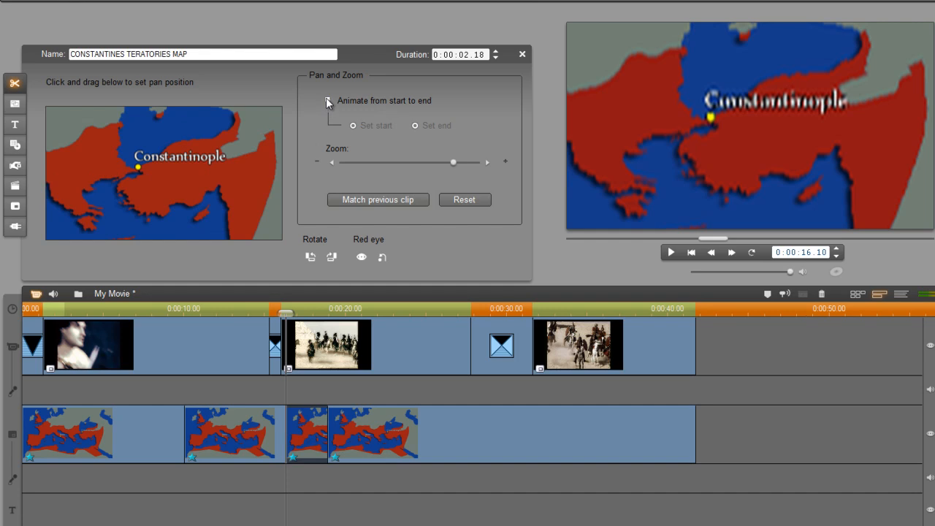
left_click(375, 199)
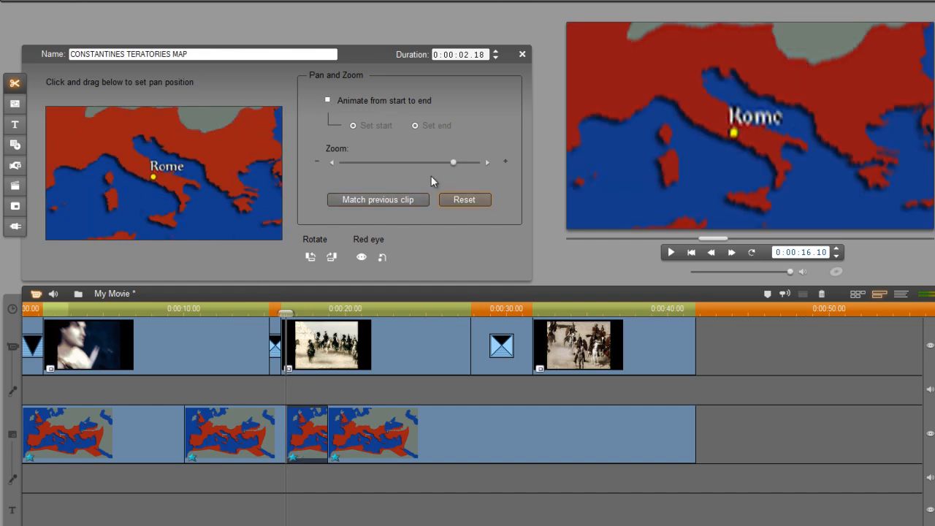
left_click(361, 437)
left_click(326, 100)
left_click(326, 100)
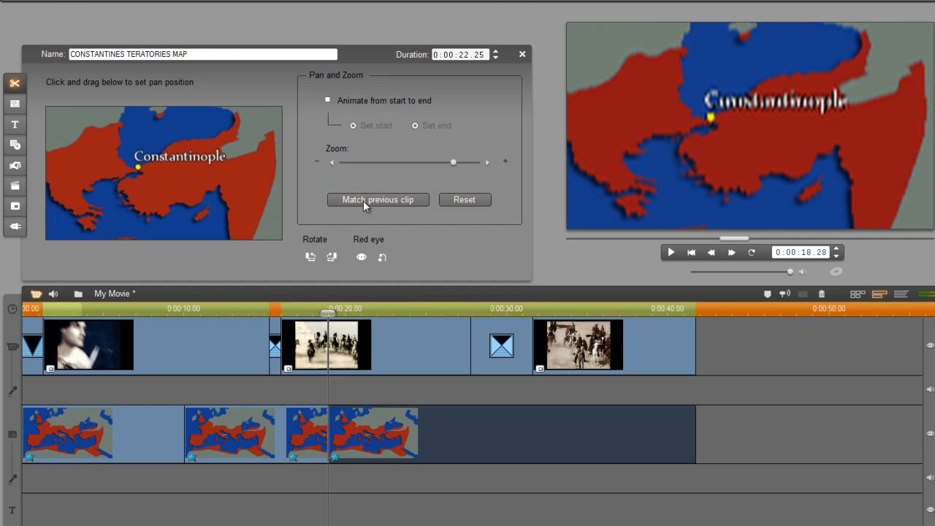
left_click(363, 200)
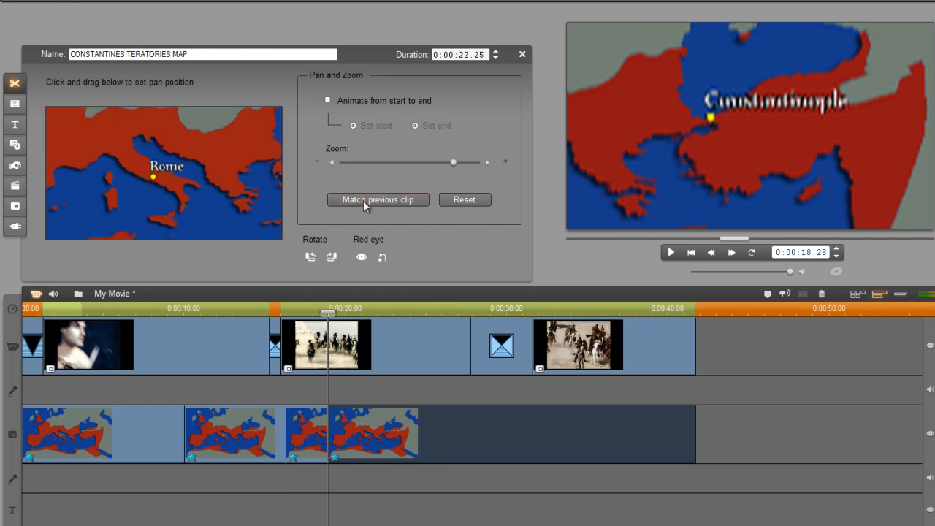
left_click(326, 99)
left_click(414, 127)
left_click_drag(167, 162, 194, 181)
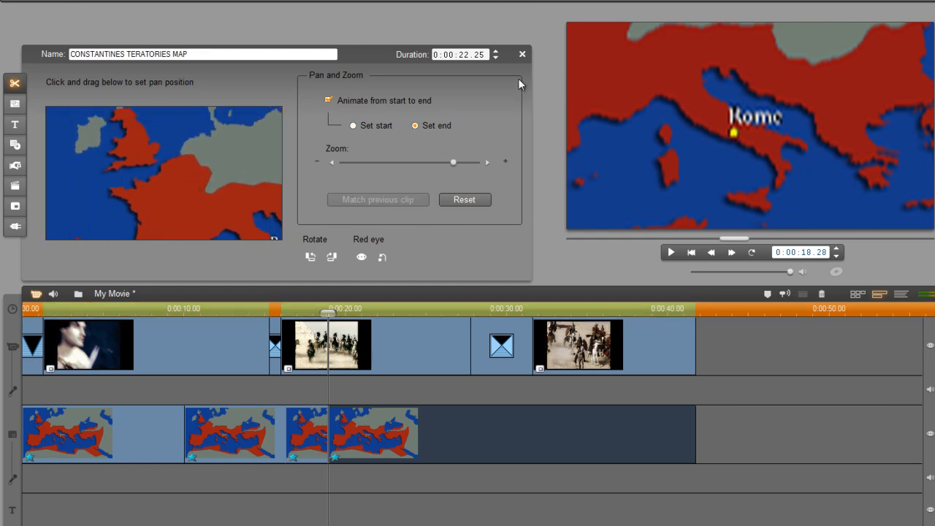
Split the map clip at 0:00:33, make the final part a still view, and close settings
left_click_drag(524, 309, 563, 308)
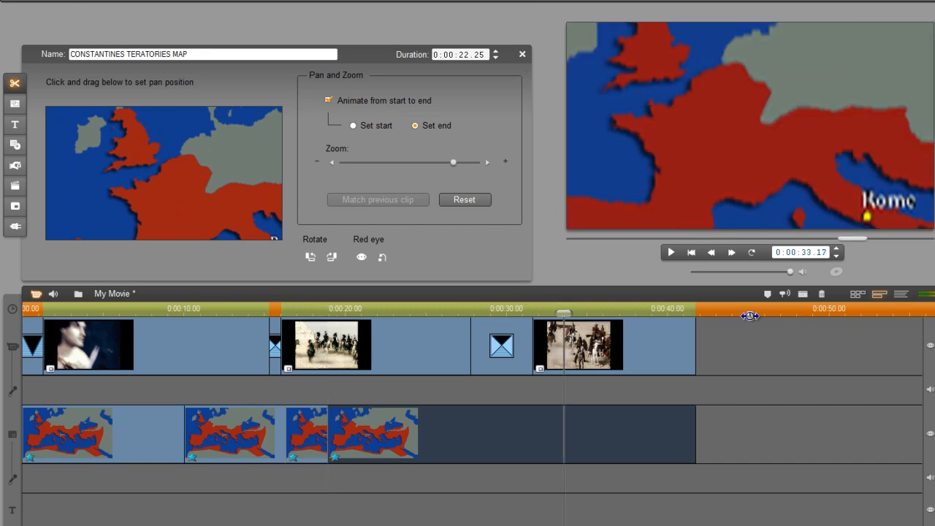
left_click(801, 294)
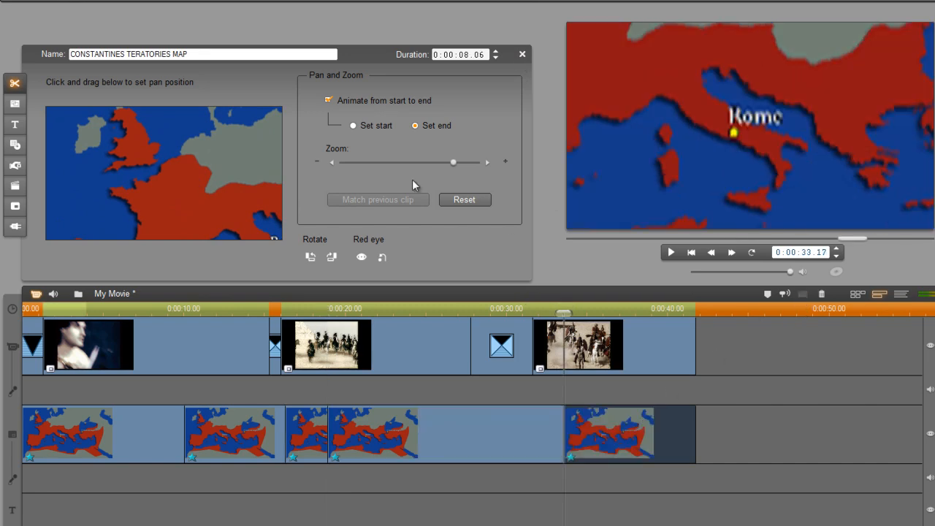
left_click(327, 99)
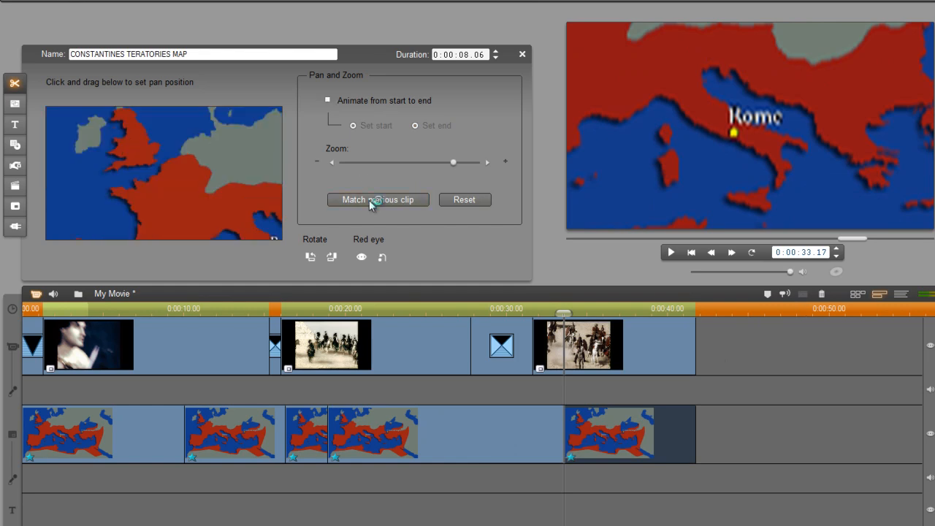
left_click(523, 55)
Scrub back to 0:00:06, reopen the first map clip's pan and zoom, and select all five map clips
left_click_drag(562, 312, 610, 342)
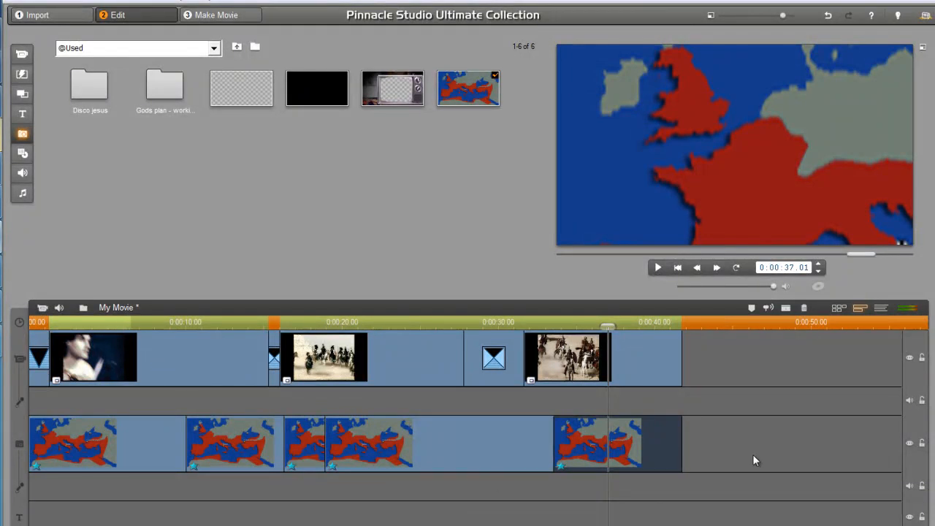
double_click(73, 439)
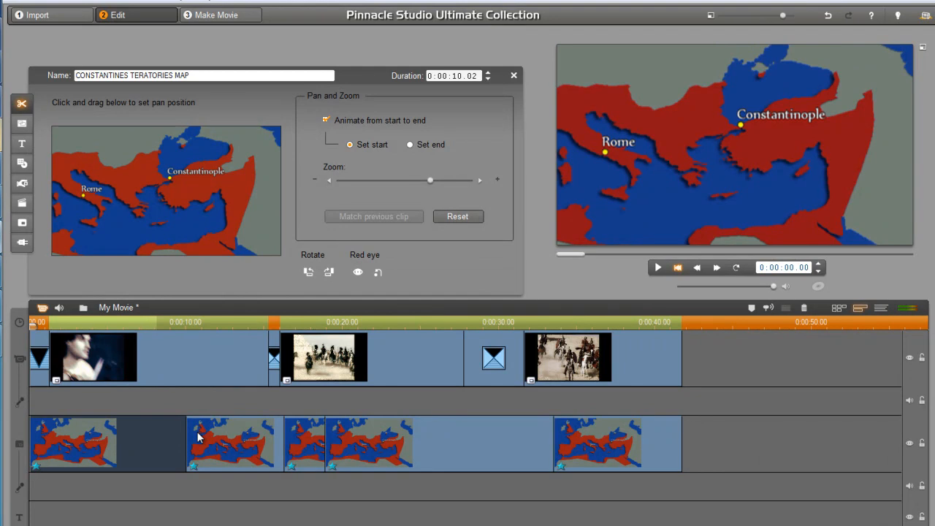
left_click_drag(771, 450, 78, 452)
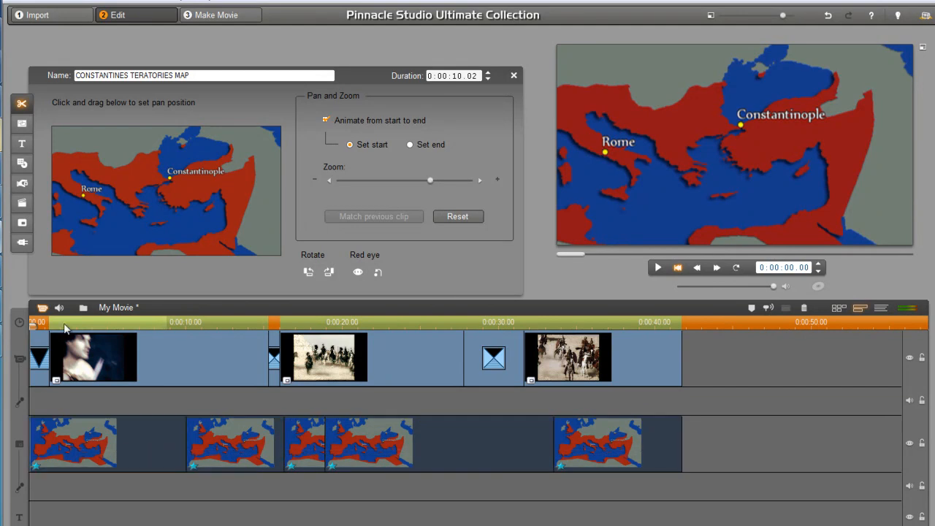
Add the Studio HD RTFx Picture-in-Picture video effect to the map clips
left_click(23, 226)
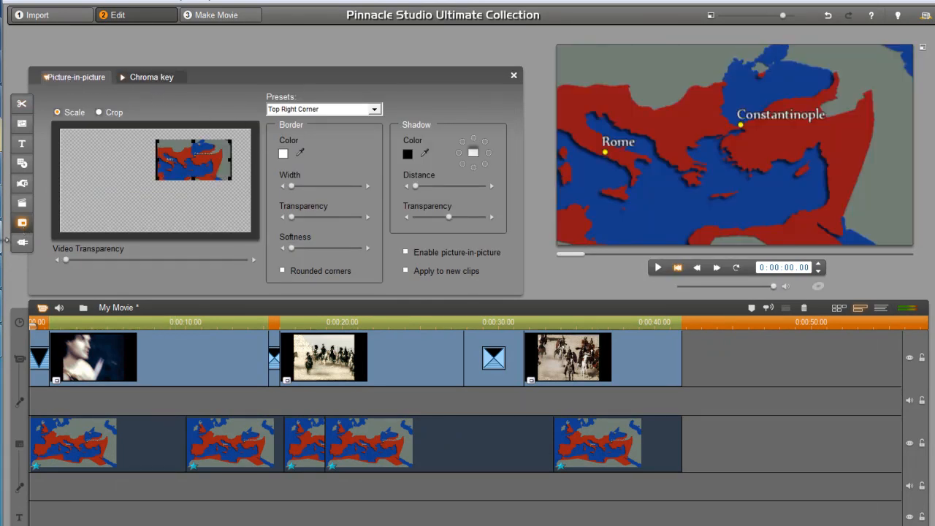
left_click(23, 243)
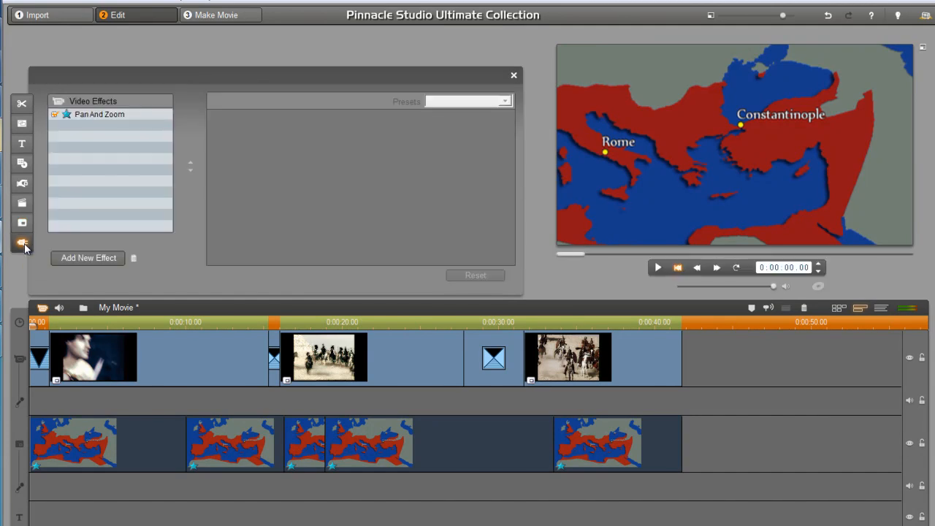
left_click(88, 256)
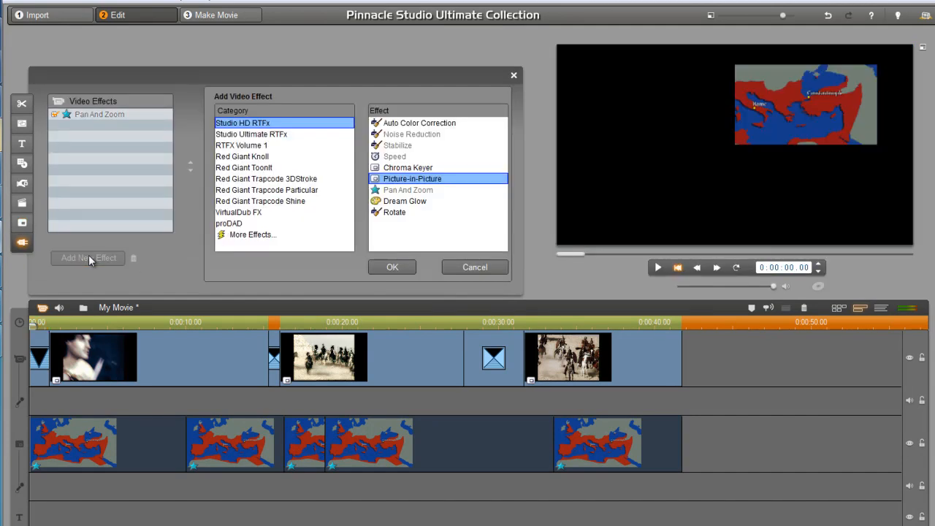
left_click(274, 123)
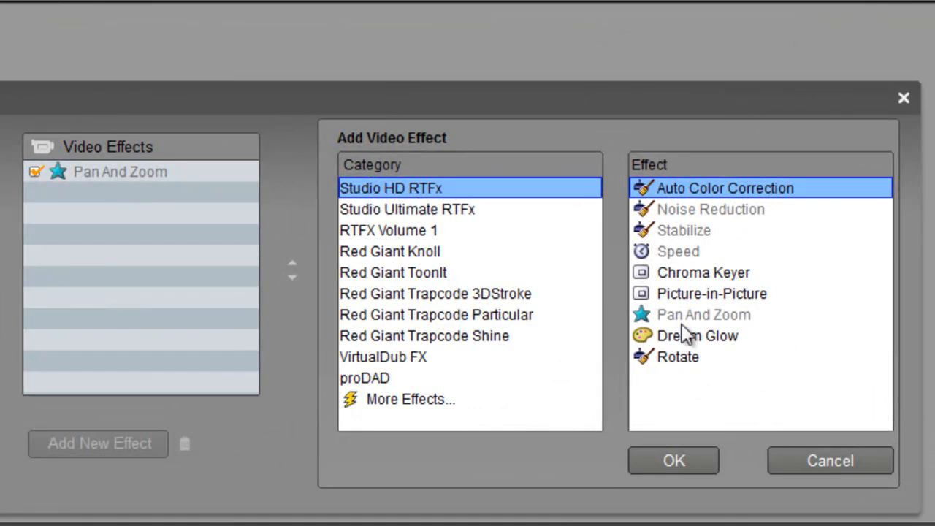
left_click(717, 291)
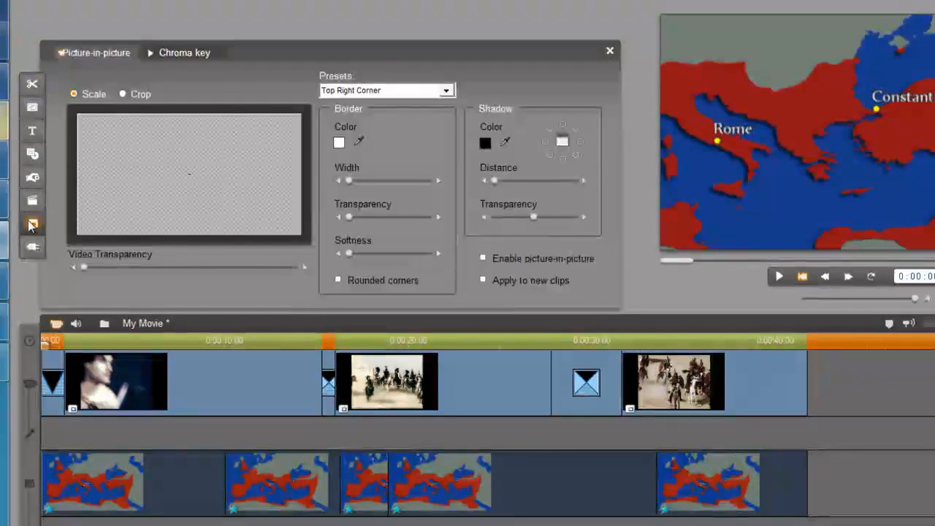
left_click(32, 225)
Choose the Full Screen preset and raise Video Transparency so the footage beneath shows through
left_click(382, 91)
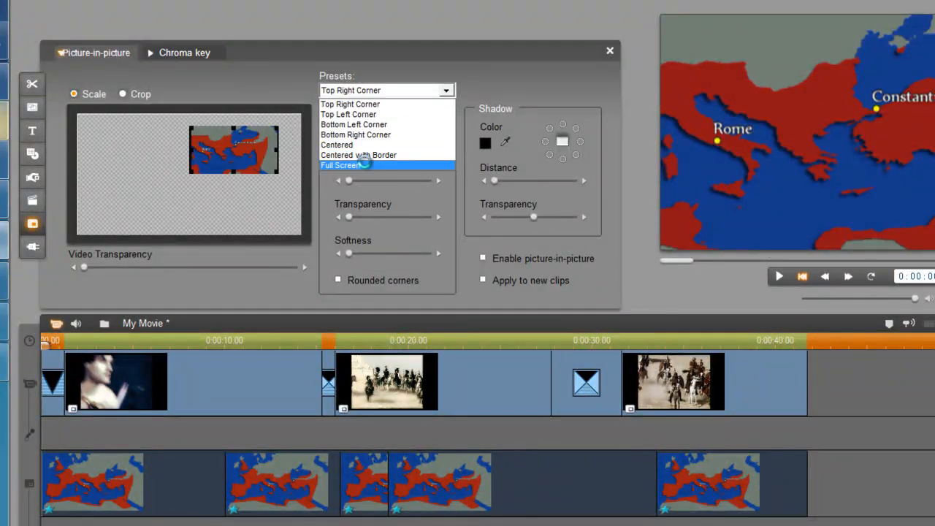
left_click(367, 166)
left_click_drag(85, 266, 198, 266)
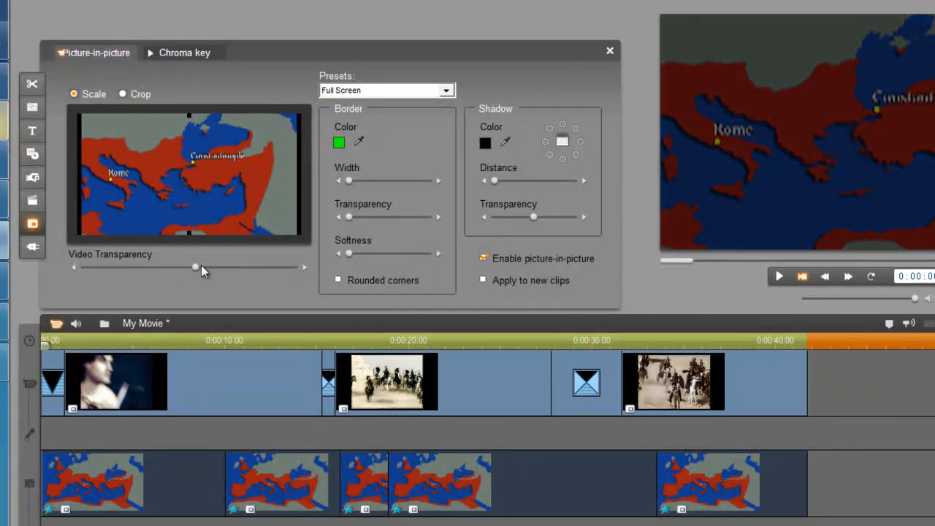
left_click(432, 340)
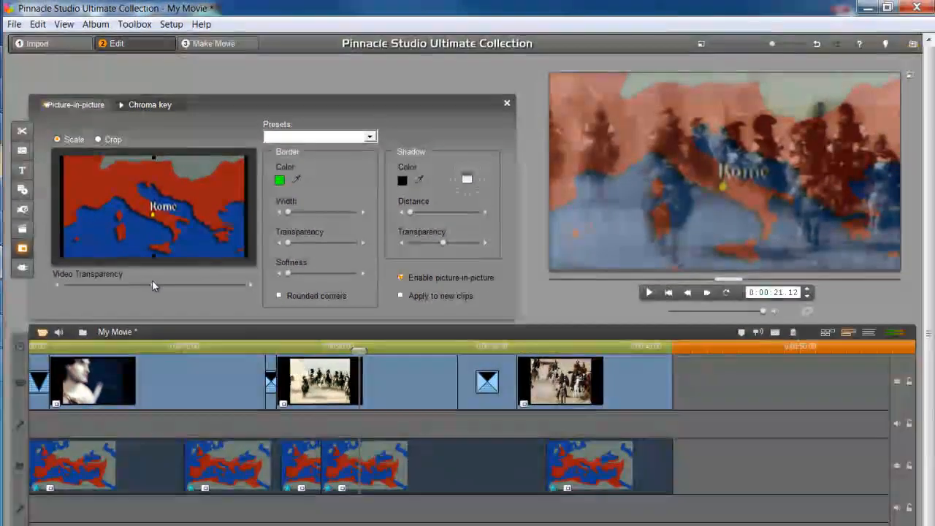
mouse_move(144, 284)
left_mouse_down()
mouse_move(172, 284)
mouse_move(150, 284)
left_mouse_up()
left_click_drag(358, 350, 46, 350)
left_click(507, 103)
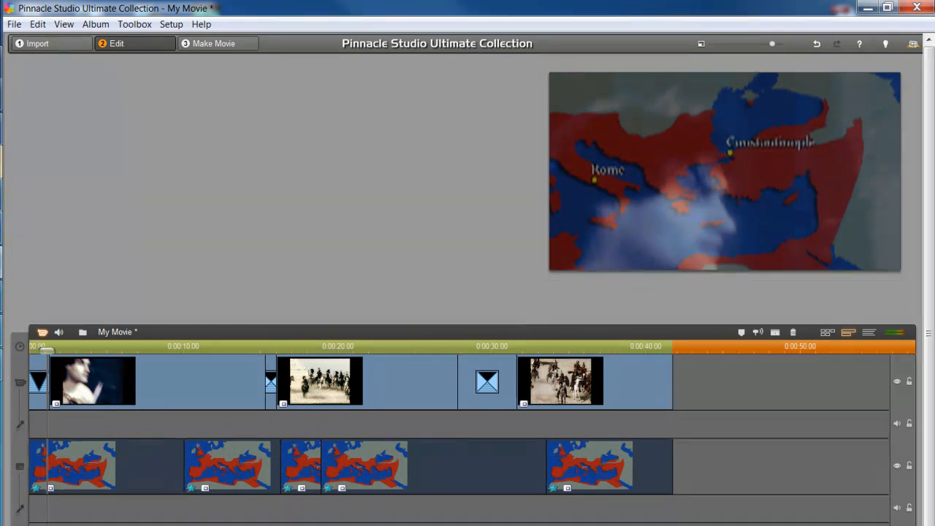
Rewind to the start of the movie and choose Toolbox > Create Title
left_click_drag(46, 350, 435, 369)
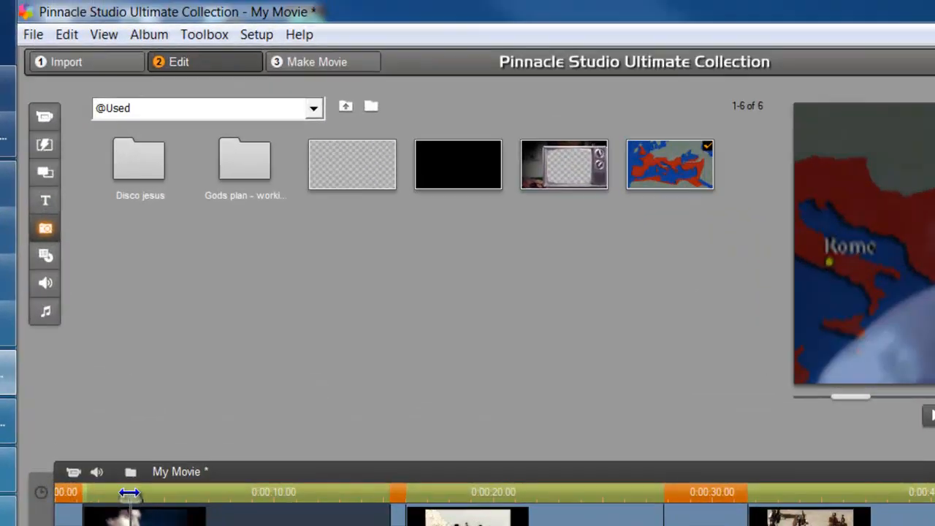
left_click_drag(129, 493, 60, 494)
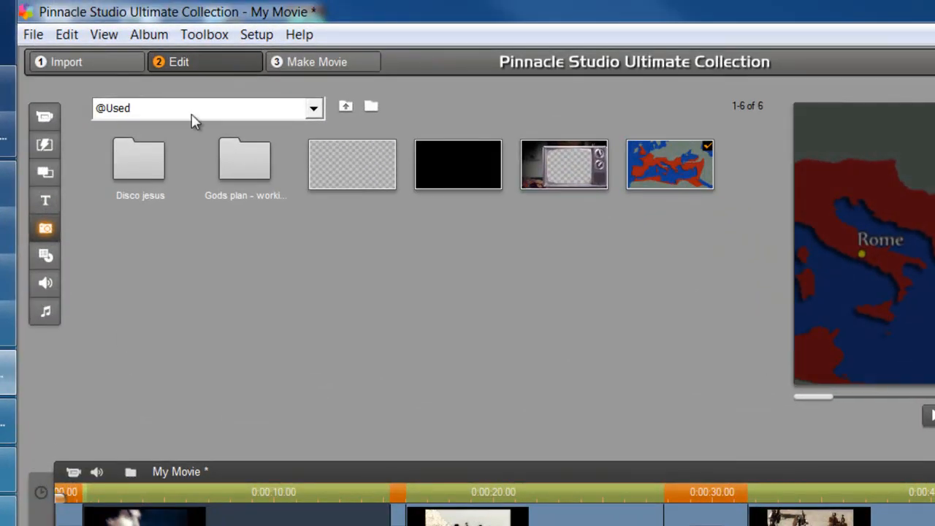
left_click(212, 38)
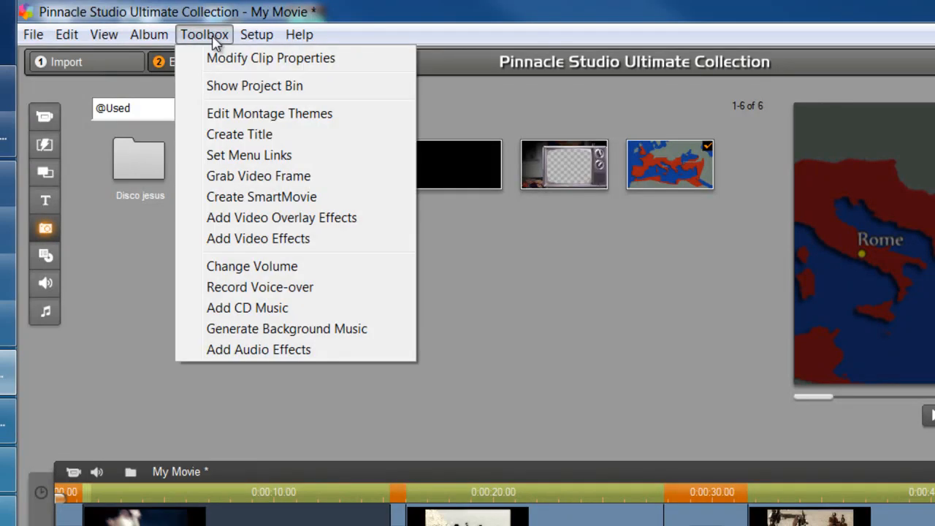
left_click(226, 136)
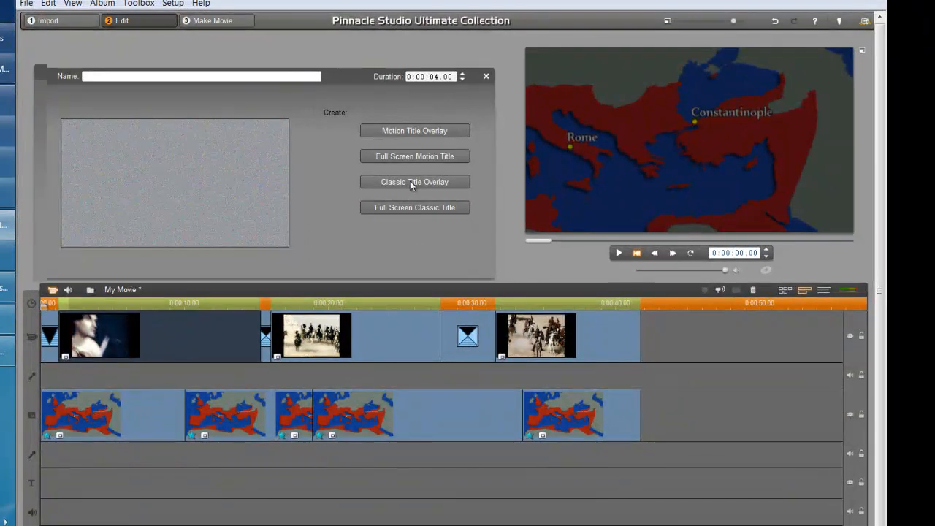
Add a Classic Title Overlay reading 'Discovering Religion' in the white shadowed Aa style
left_click(410, 182)
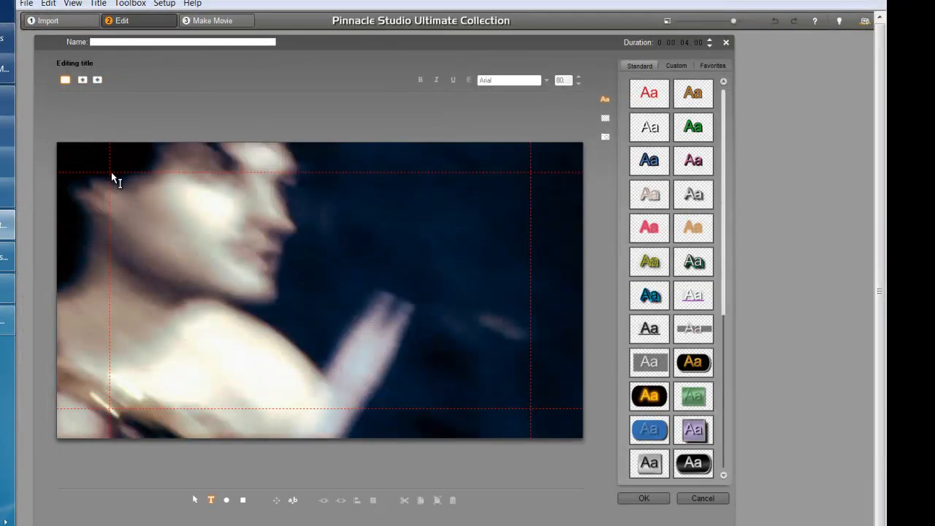
left_click_drag(111, 173, 533, 283)
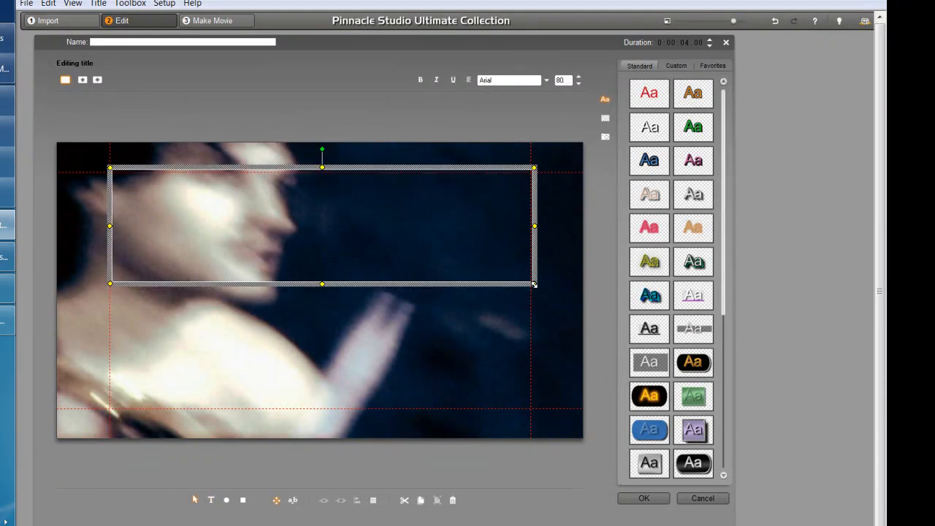
type("Disc")
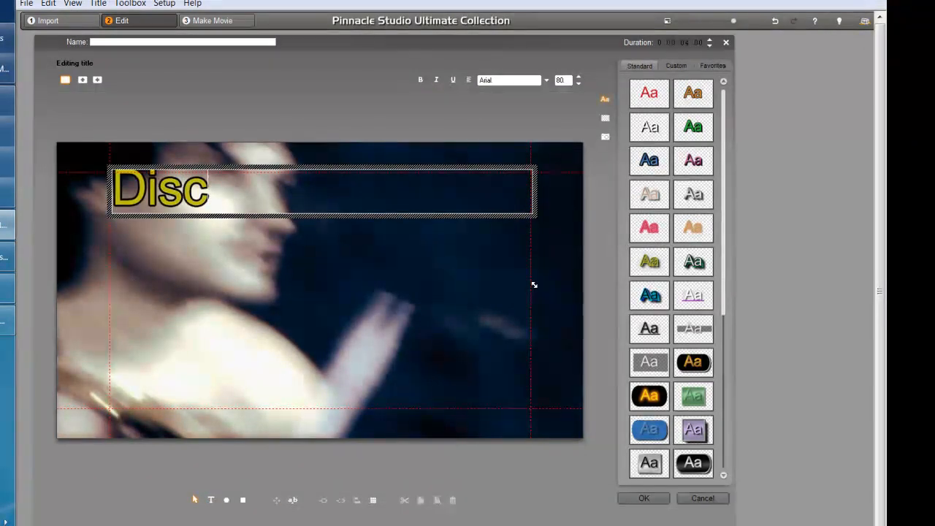
type("overing Religion")
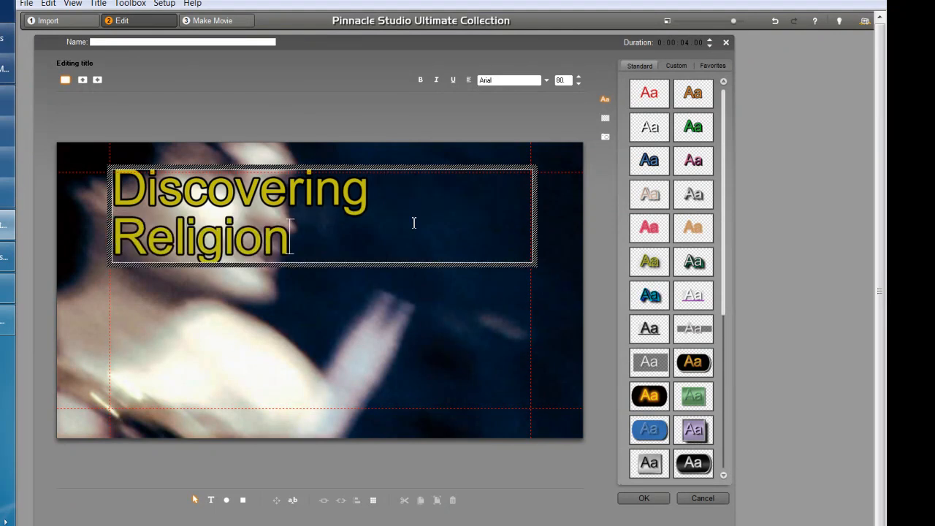
key("ctrl+a")
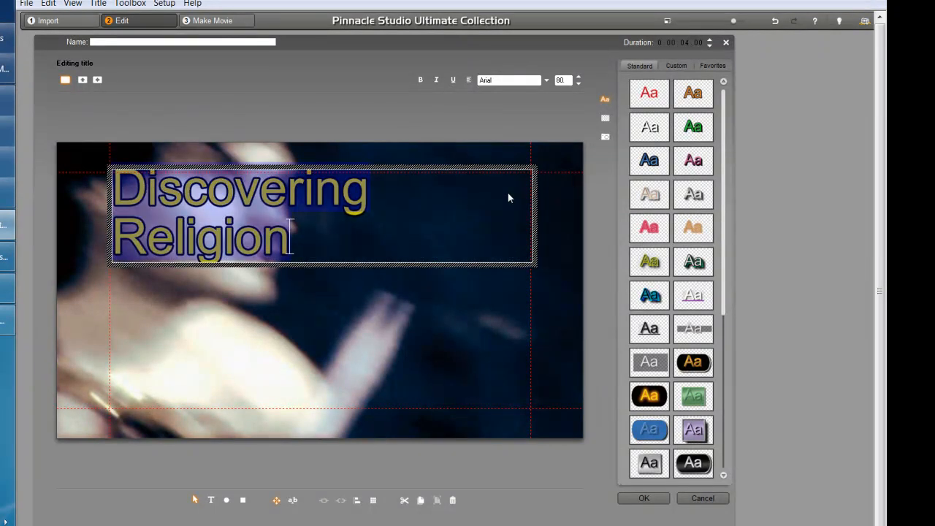
left_click(640, 130)
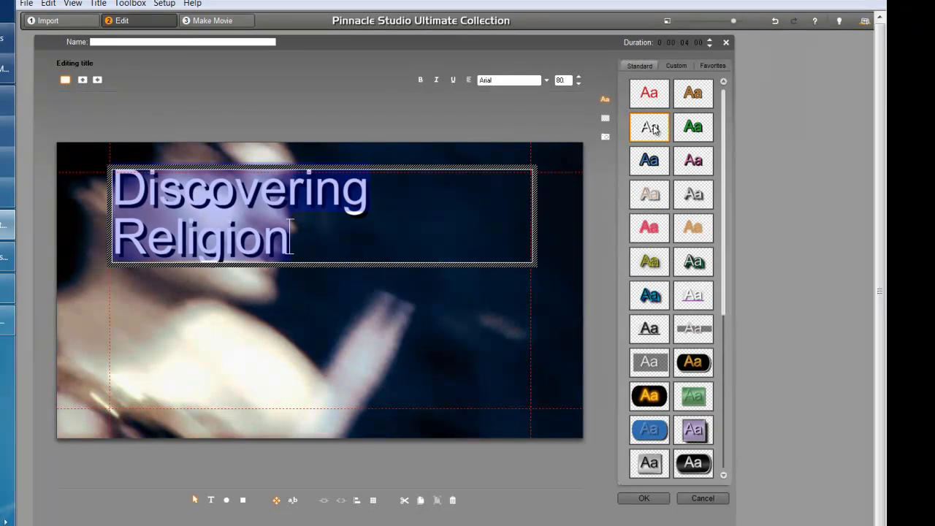
left_click(653, 130)
left_click(397, 211)
key("ctrl+a")
left_click(681, 66)
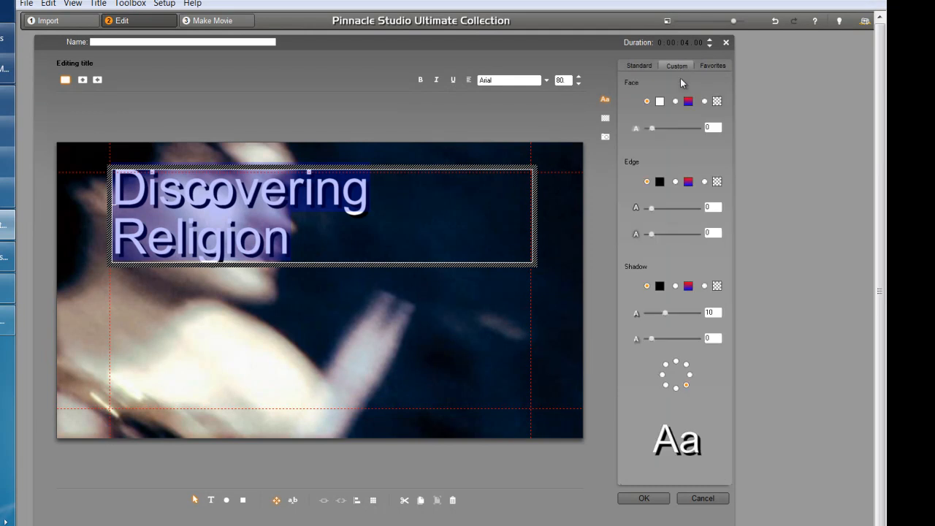
Set the title's shadow to 0, edge to 4, and font to Nyala
left_click_drag(663, 314, 648, 312)
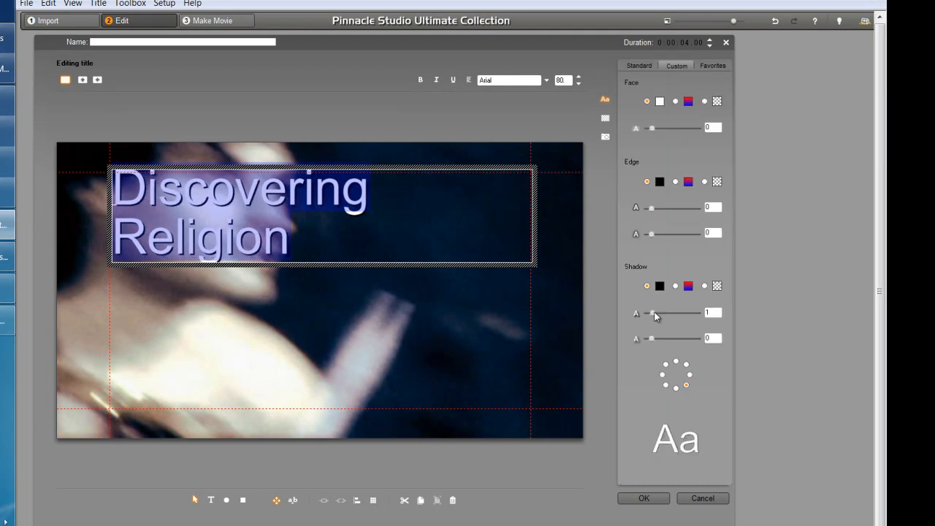
left_click_drag(648, 208, 669, 208)
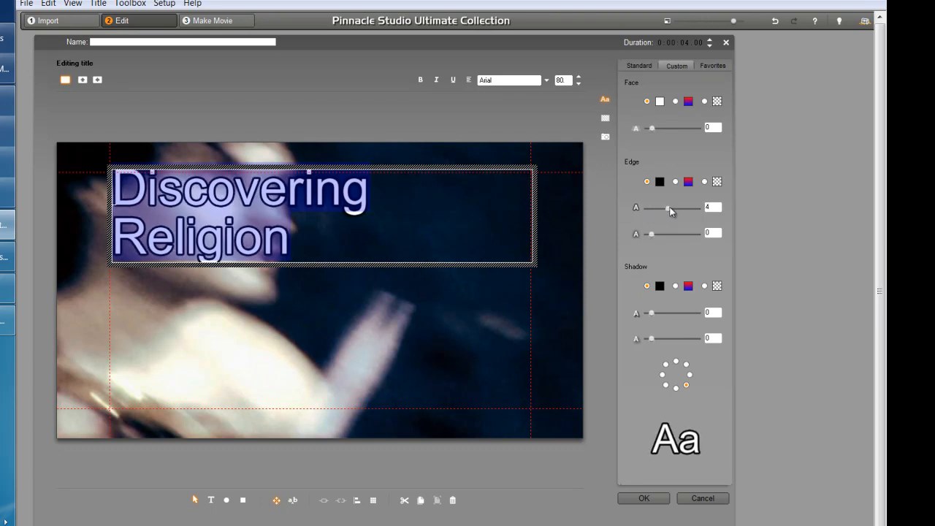
left_click(357, 250)
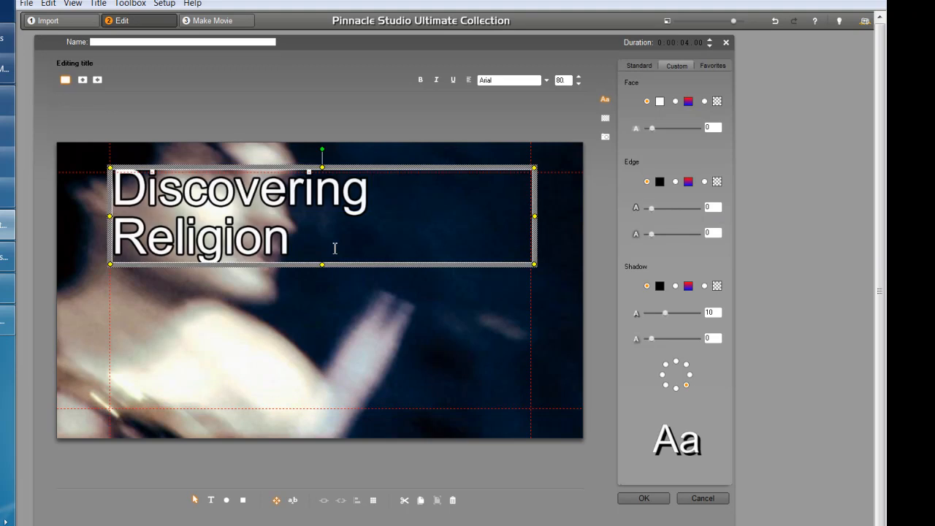
left_click(305, 246)
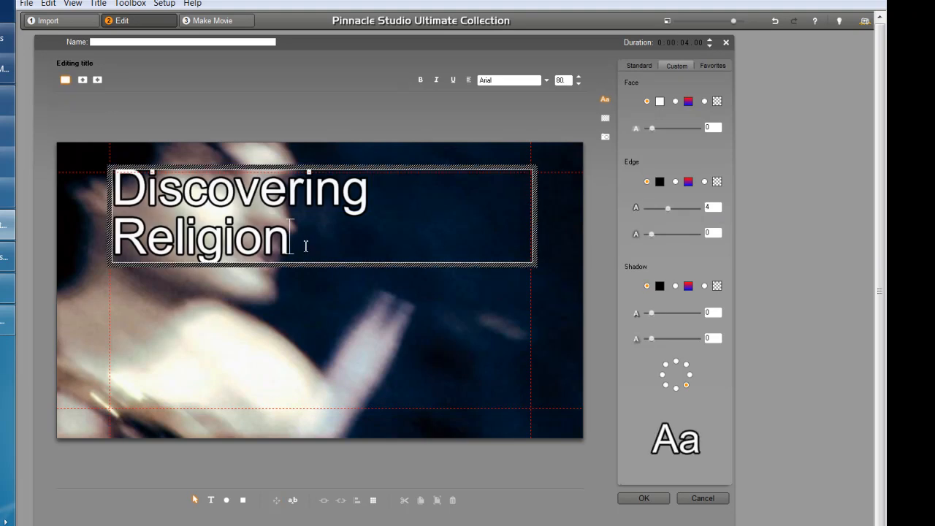
key("ctrl+a")
left_click(501, 81)
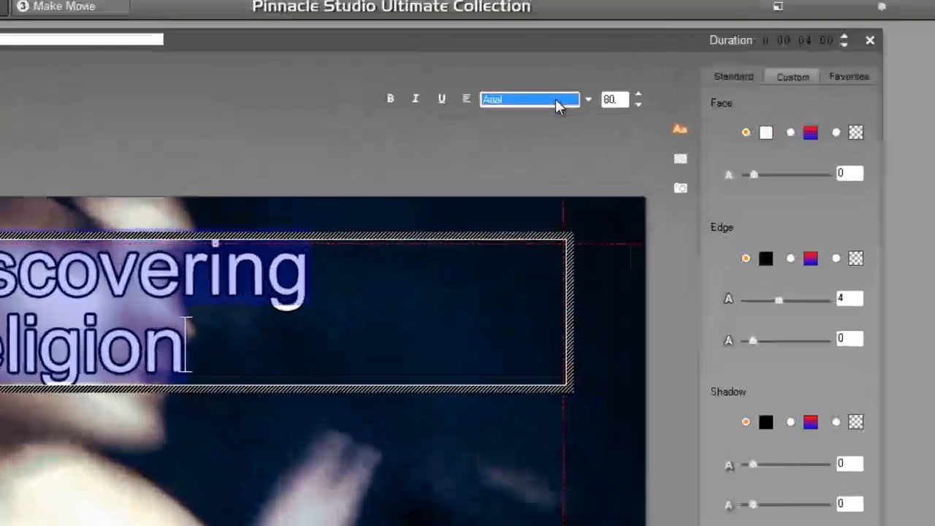
key("n")
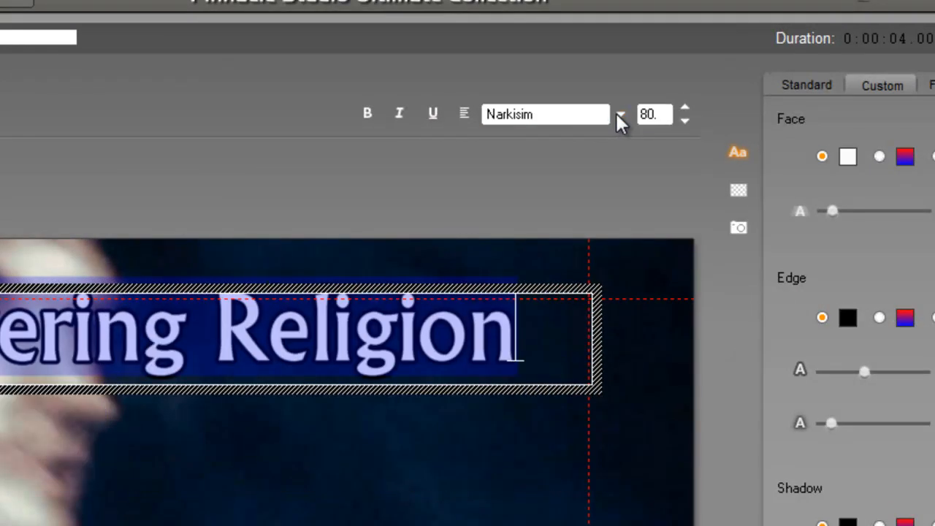
left_click(622, 115)
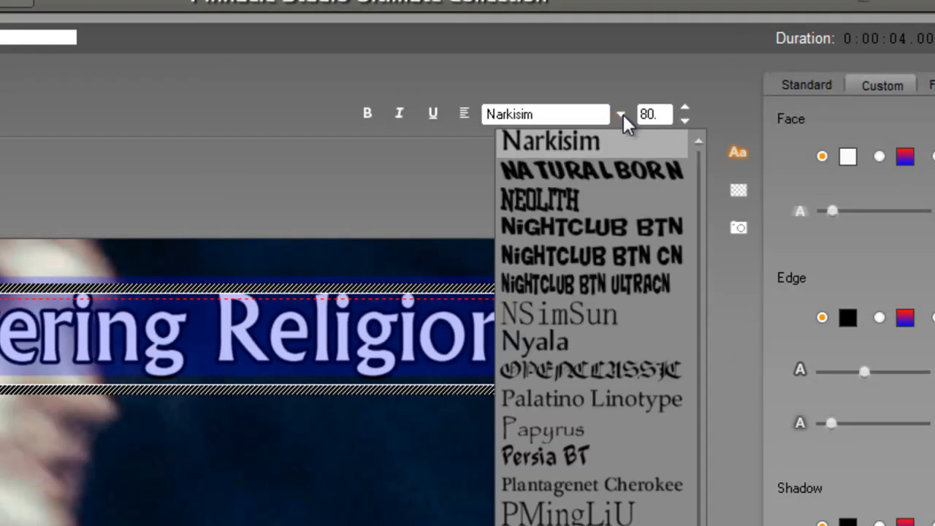
left_click(532, 343)
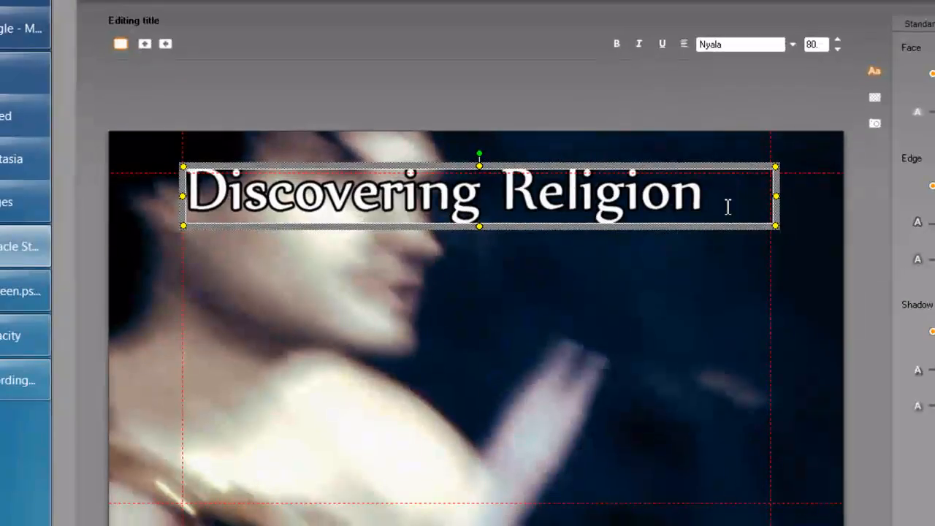
Centre the title text, move the box to mid-frame, and place it on the timeline
key("ctrl+a")
left_click(684, 45)
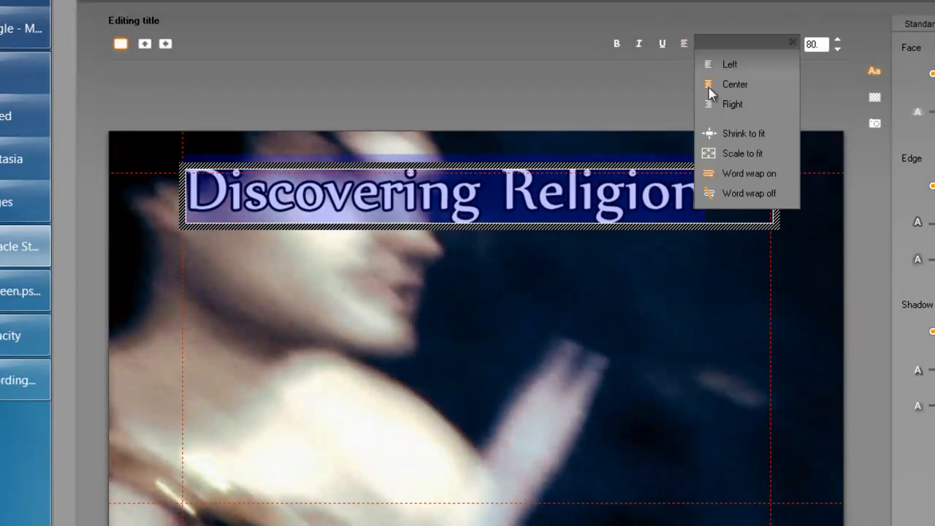
left_click(730, 84)
left_click(603, 163)
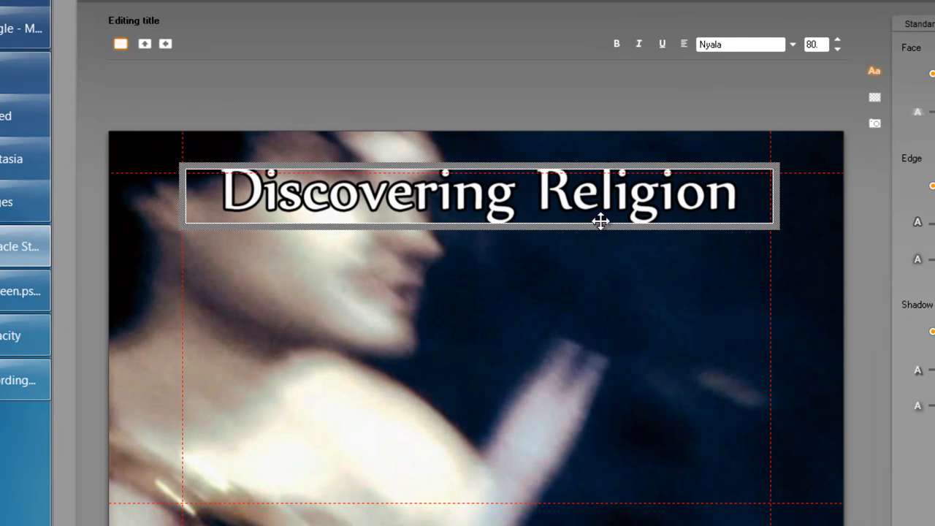
left_click_drag(585, 333, 599, 333)
left_click(603, 309)
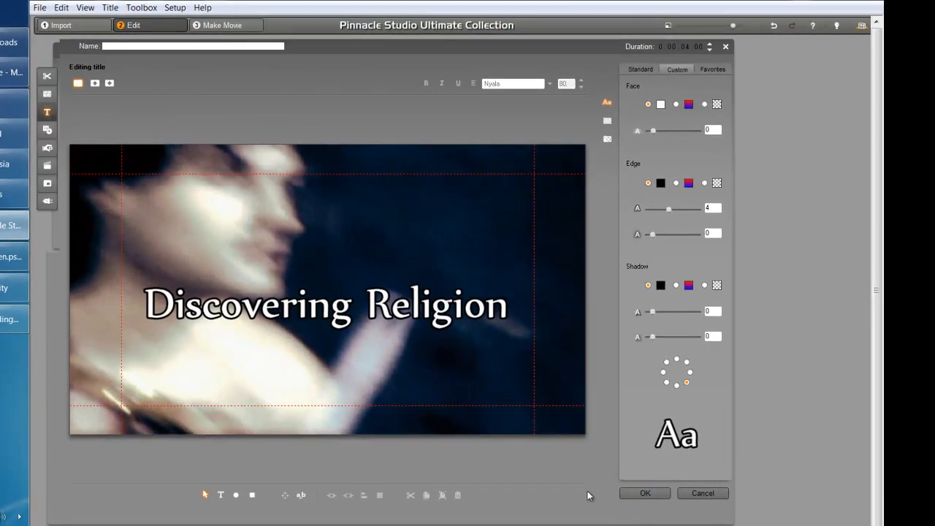
left_click(641, 492)
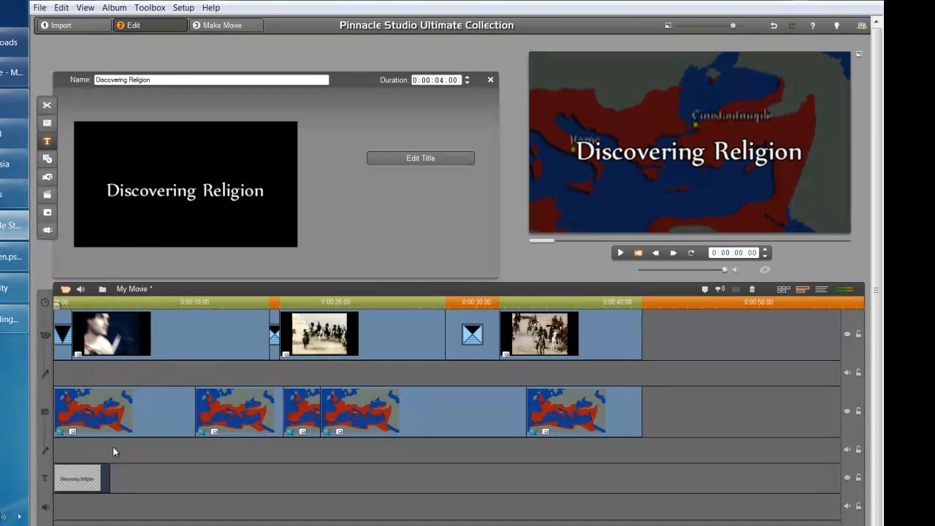
Lengthen the Discovering Religion title to 6.27 seconds and paste the video and map clips after it
left_click(718, 346)
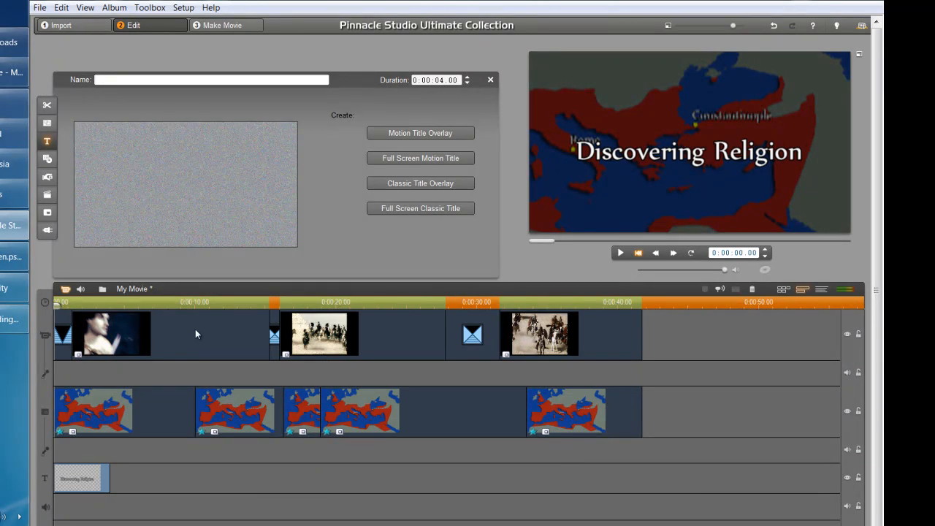
key("Delete")
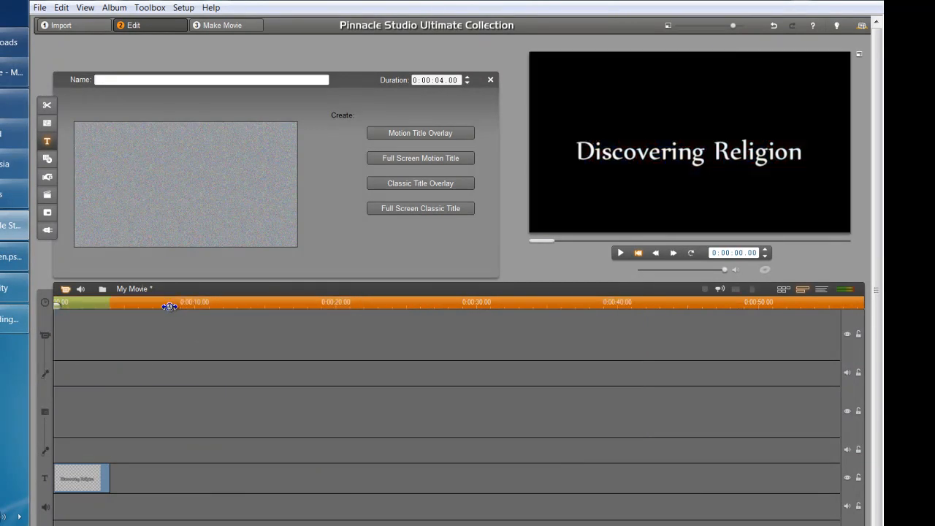
left_click(161, 305)
left_click(92, 467)
left_click_drag(109, 480, 149, 482)
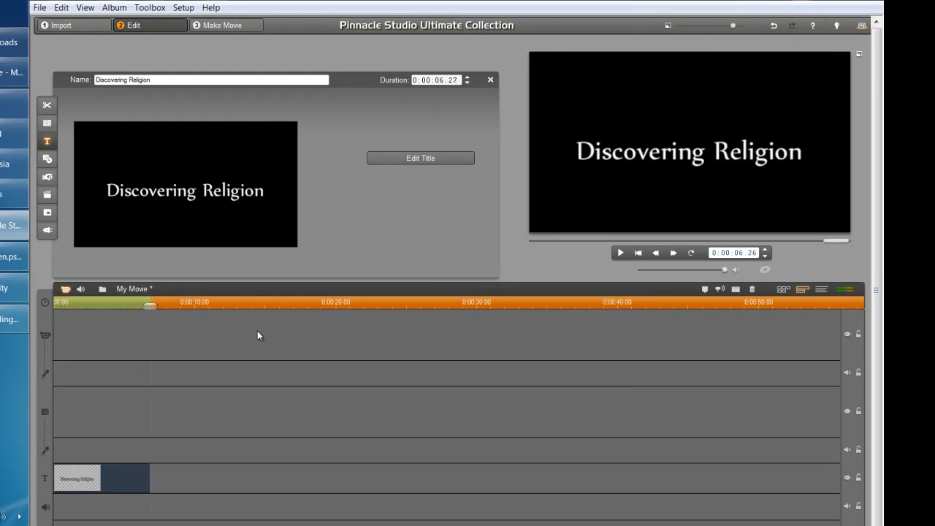
key("ctrl+v")
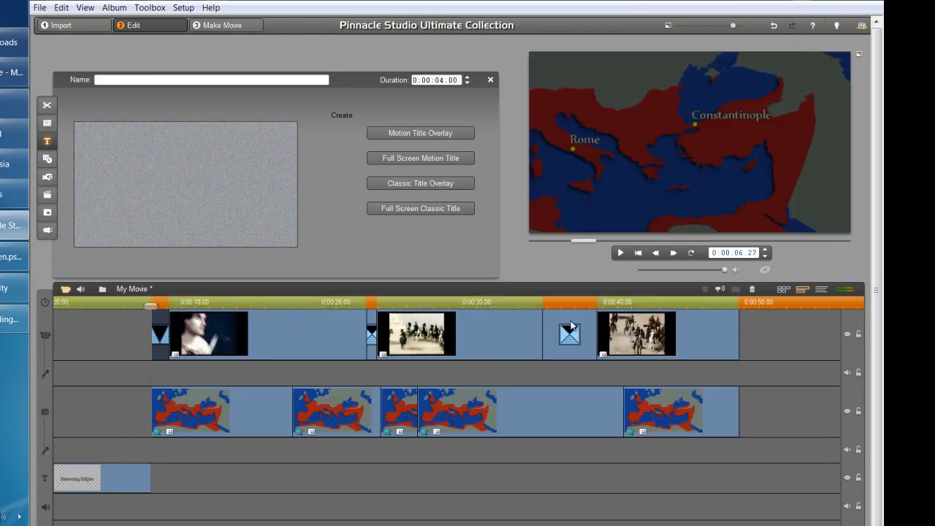
left_click(72, 476)
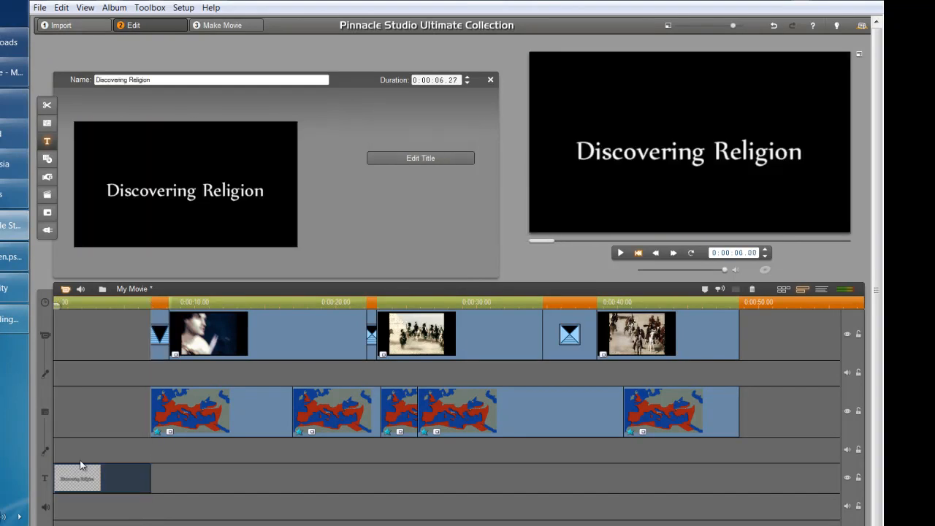
left_click(66, 409)
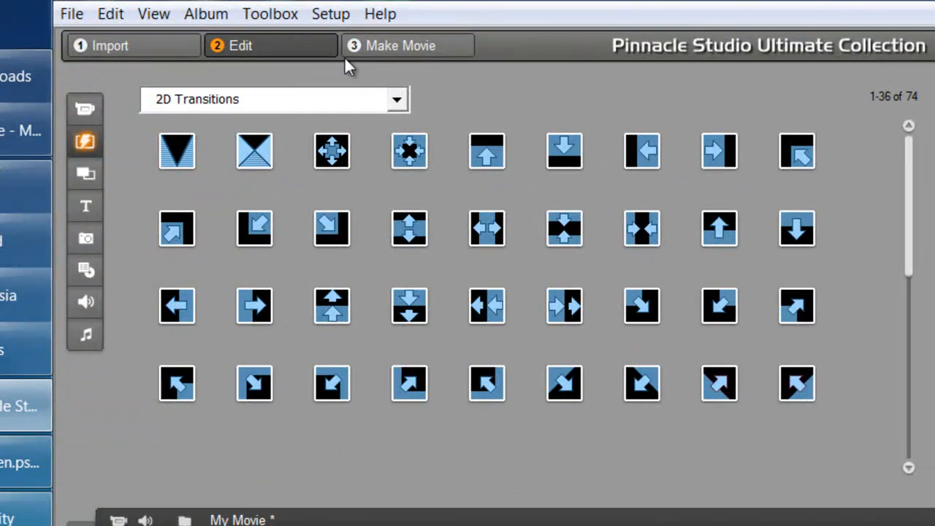
Apply the Studio HD RTFx Pan And Zoom effect to the Discovering Religion title, starting at zoom 0.00
left_click(271, 14)
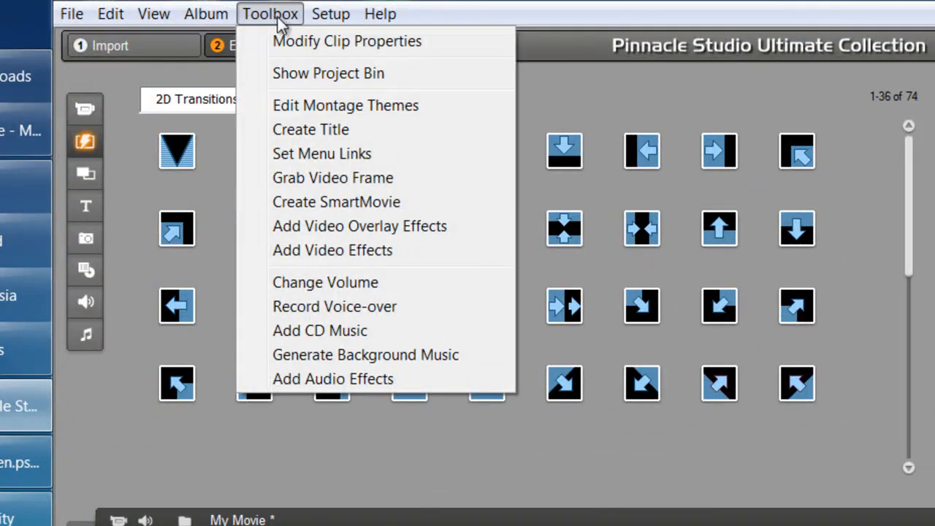
left_click(351, 232)
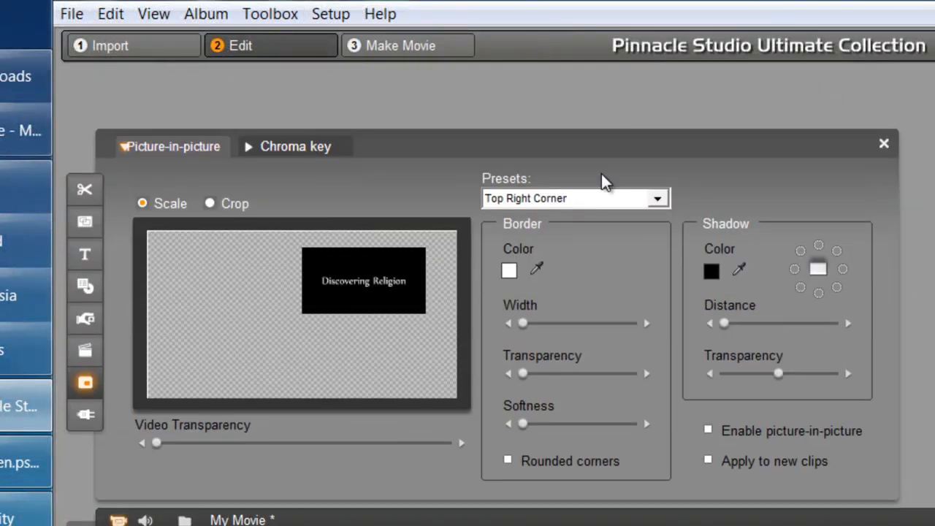
left_click(87, 417)
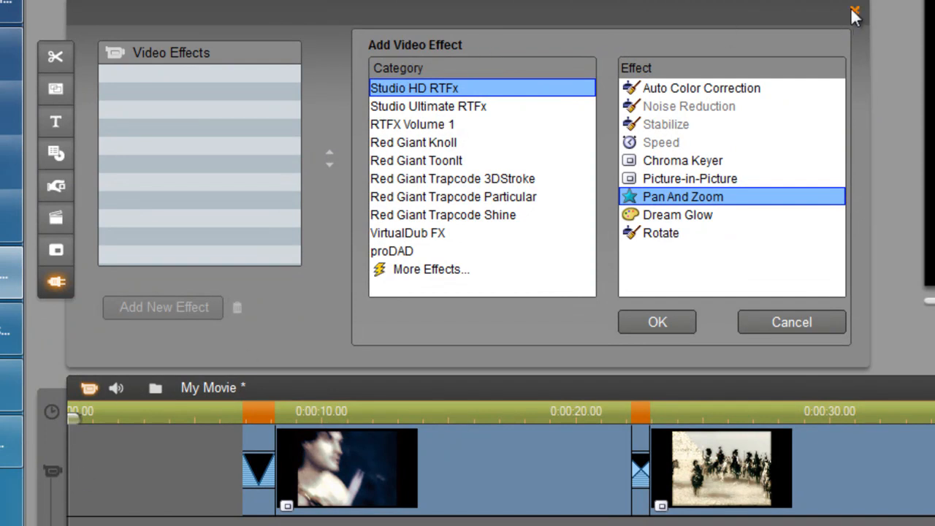
left_click(854, 11)
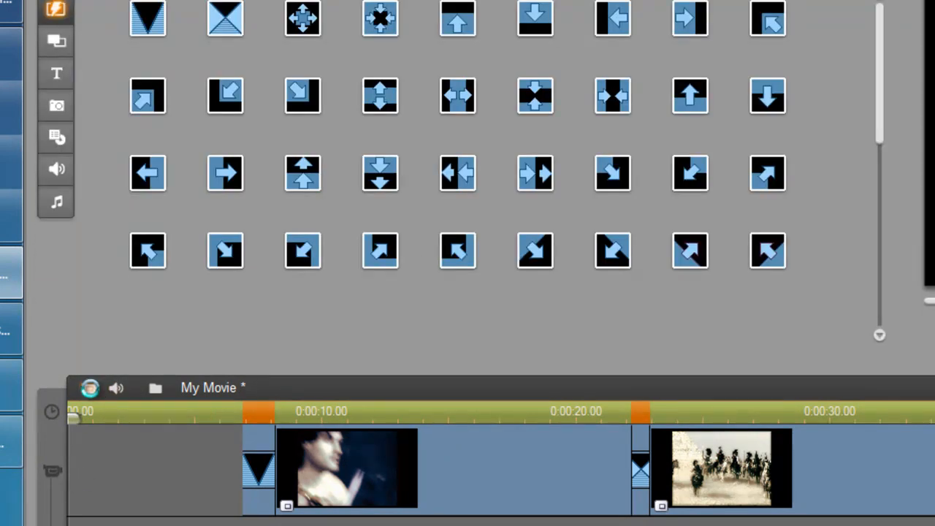
left_click(90, 387)
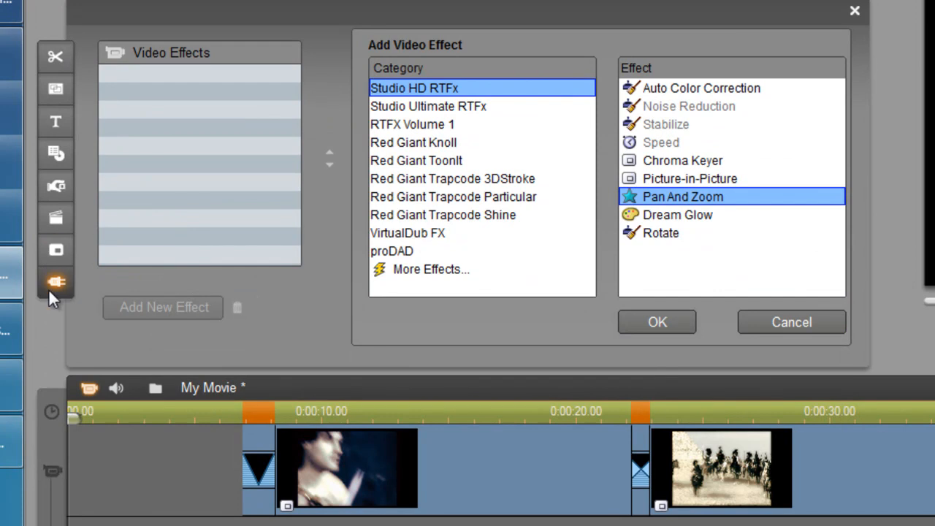
double_click(687, 198)
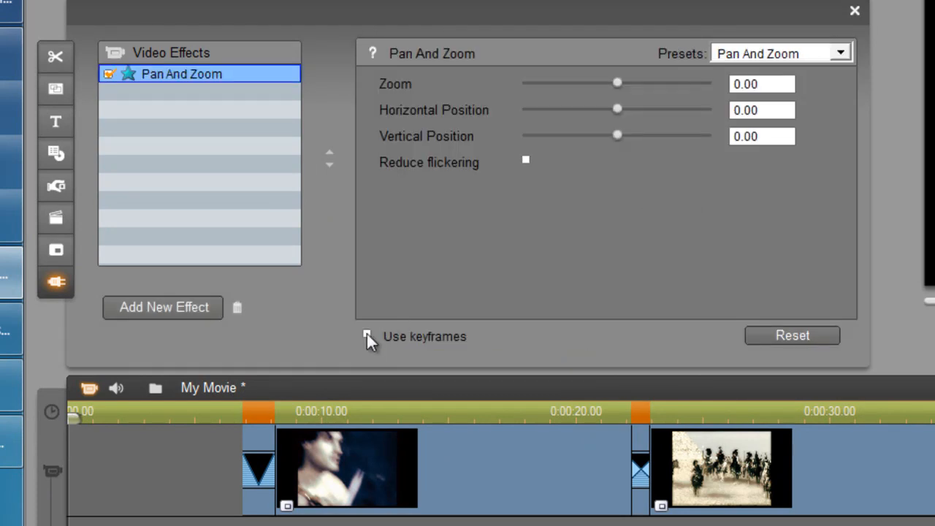
Enable keyframes on Pan And Zoom and set Zoom to 12.35 at the title's ending keyframe
left_click(366, 334)
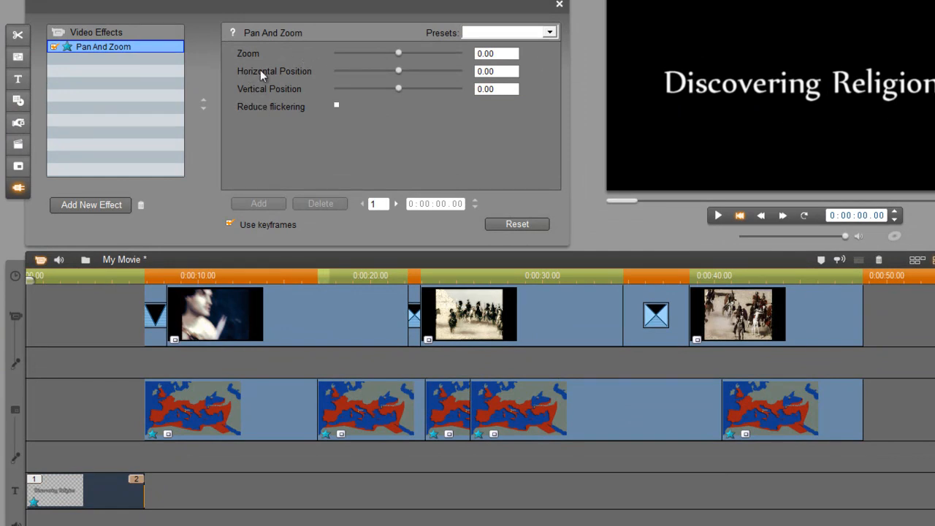
left_click(396, 204)
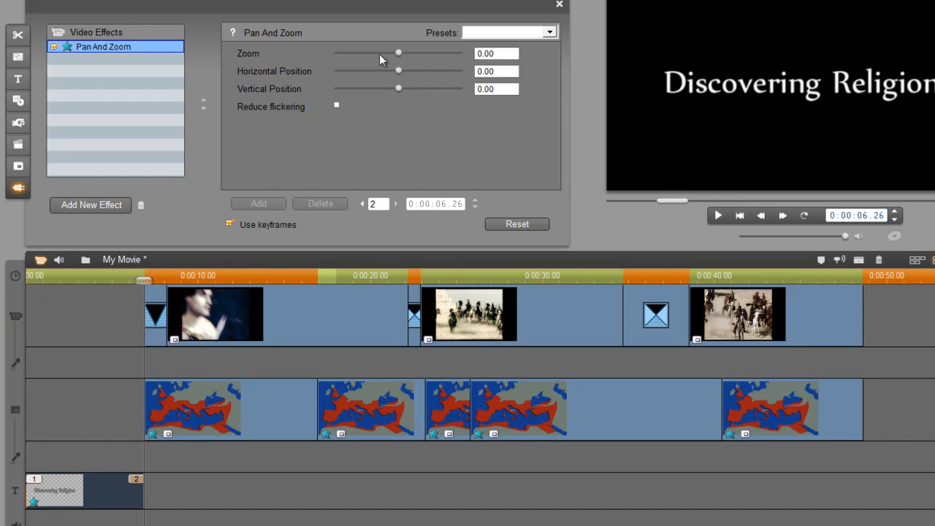
left_click_drag(397, 49, 405, 50)
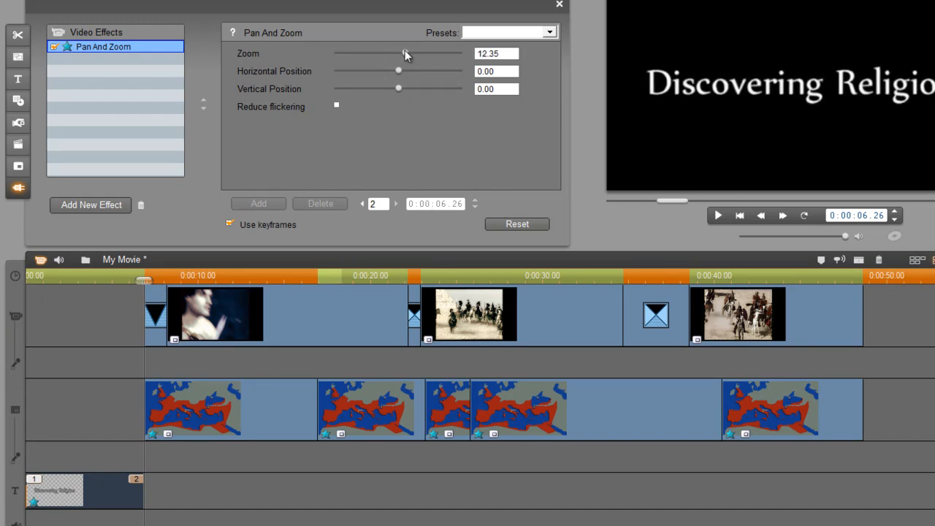
left_click_drag(146, 280, 97, 260)
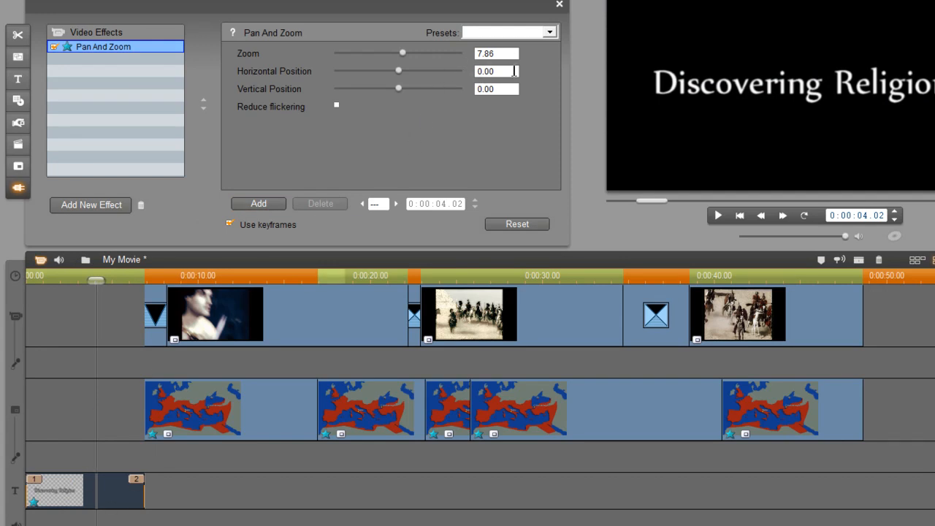
left_click(395, 203)
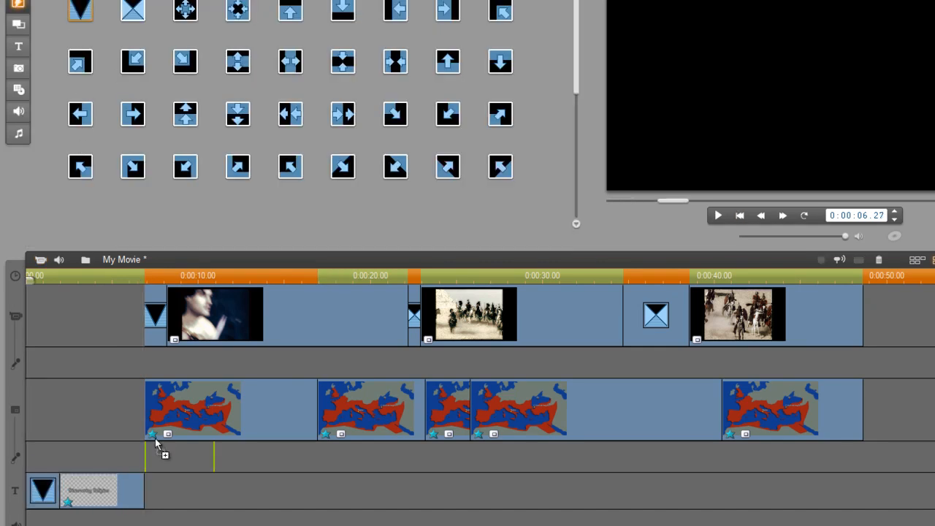
Add a transition after the title, preview it, then delete every clip from the timeline
left_click_drag(142, 501, 216, 501)
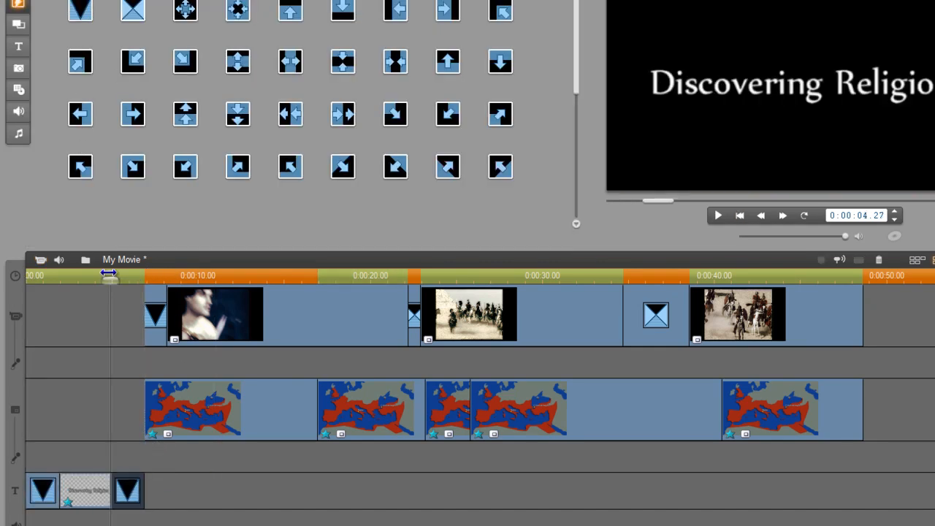
left_click_drag(111, 271, 14, 275)
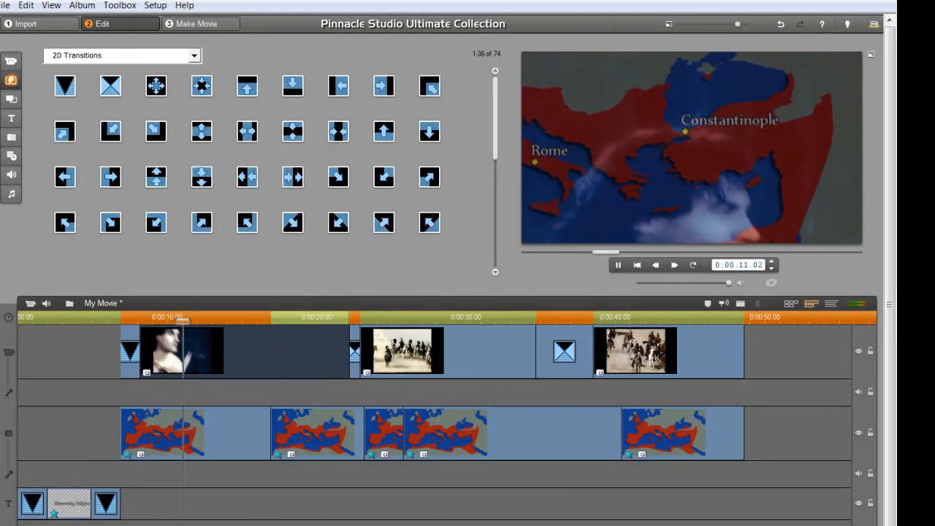
left_click(82, 514)
left_click_drag(801, 328, 18, 520)
key("Delete")
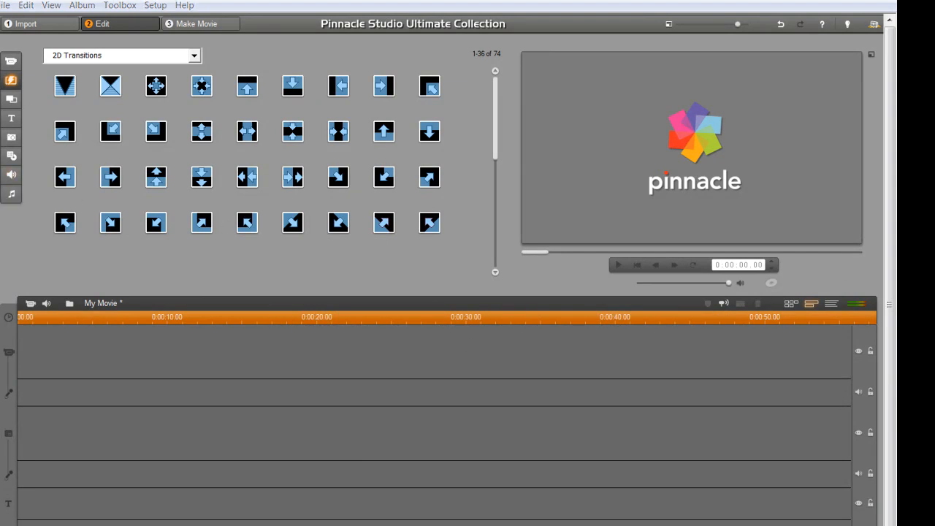
Import opo0834a into the Photos album and drag it onto the video track as the first clip
left_click(11, 137)
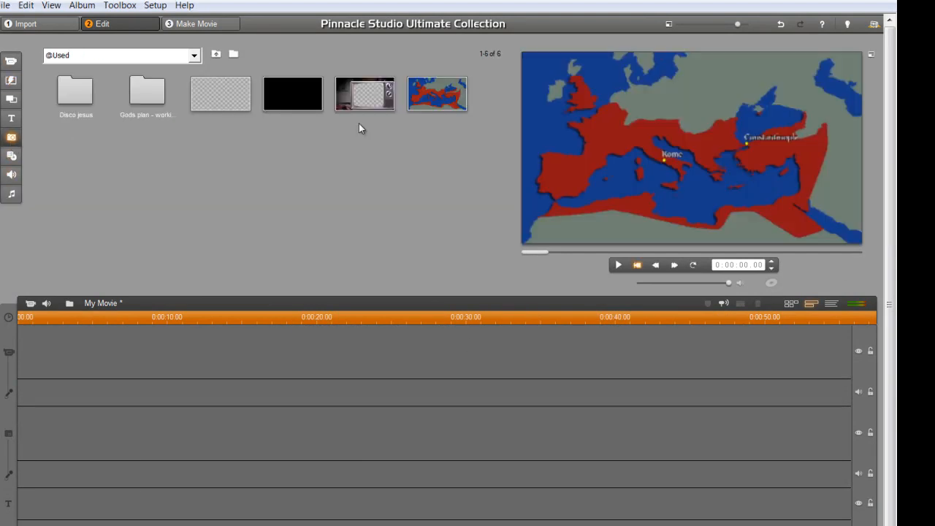
left_click(230, 55)
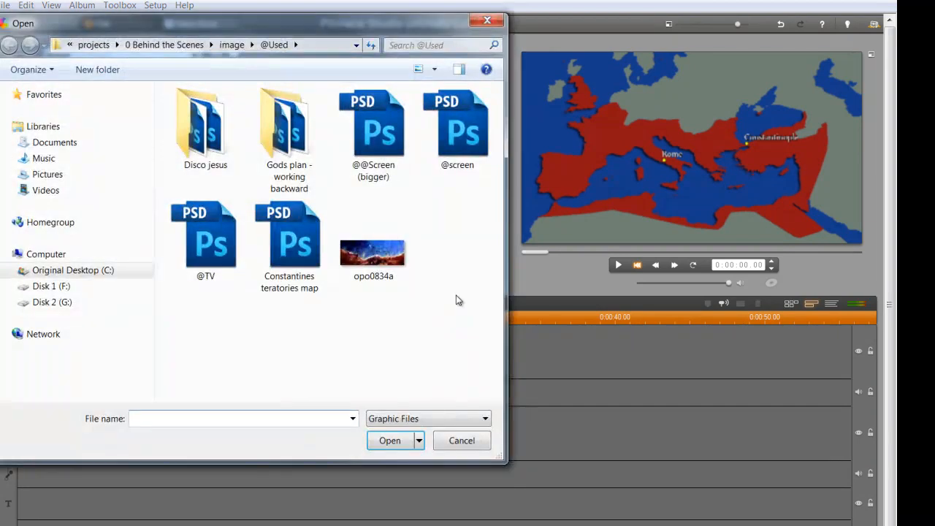
double_click(395, 258)
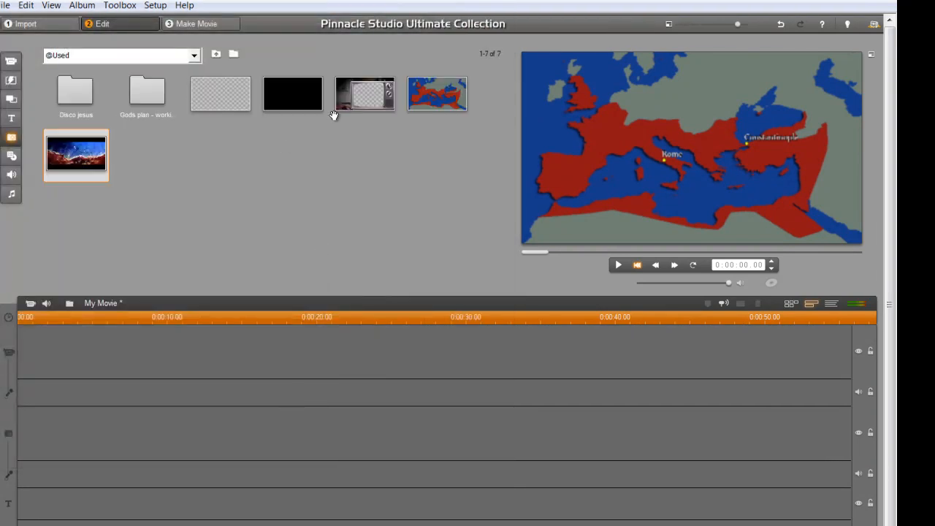
left_click_drag(79, 168, 385, 351)
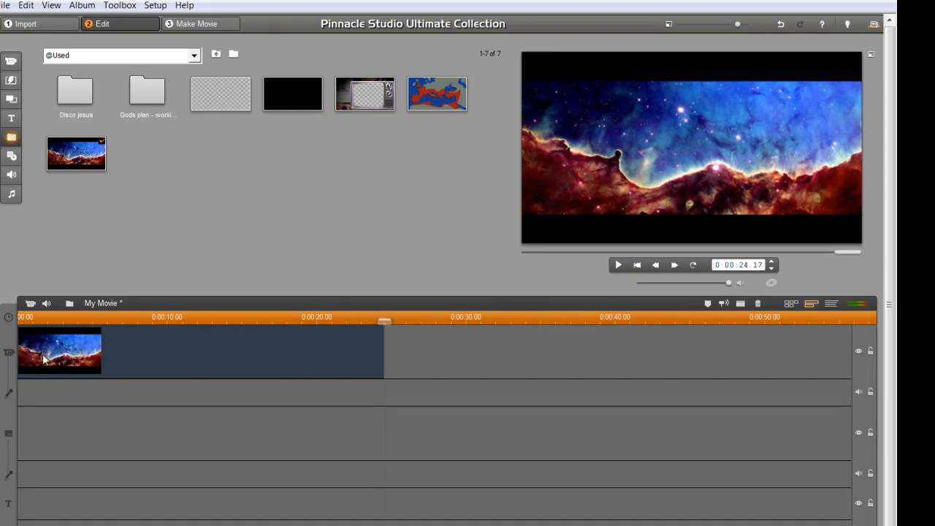
Zoom in on the nebula photo and pan the frame right and down for the start
double_click(44, 358)
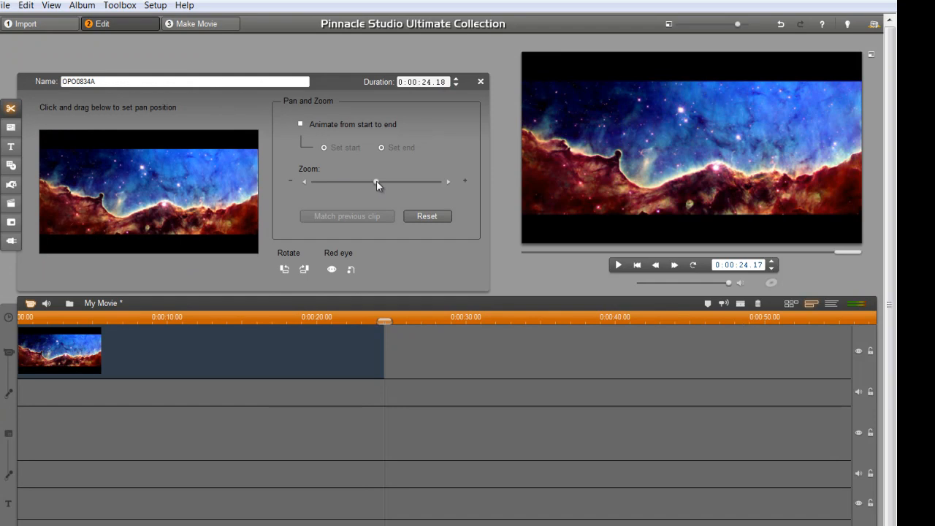
left_click_drag(372, 182, 404, 182)
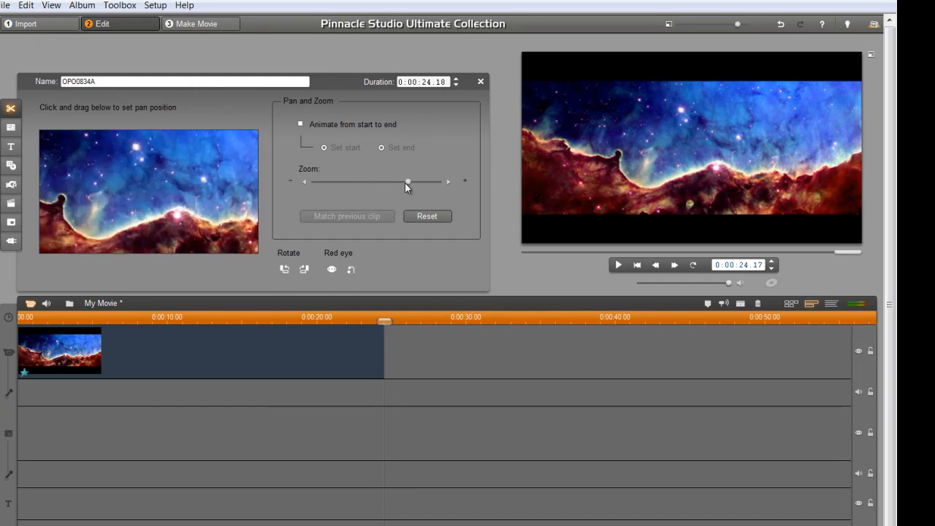
left_click_drag(199, 216, 219, 210)
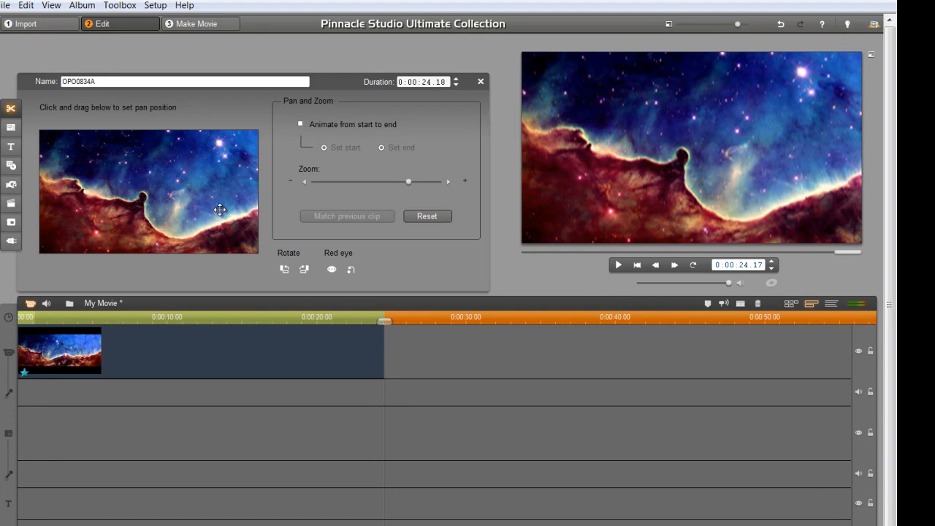
left_click_drag(202, 192, 194, 219)
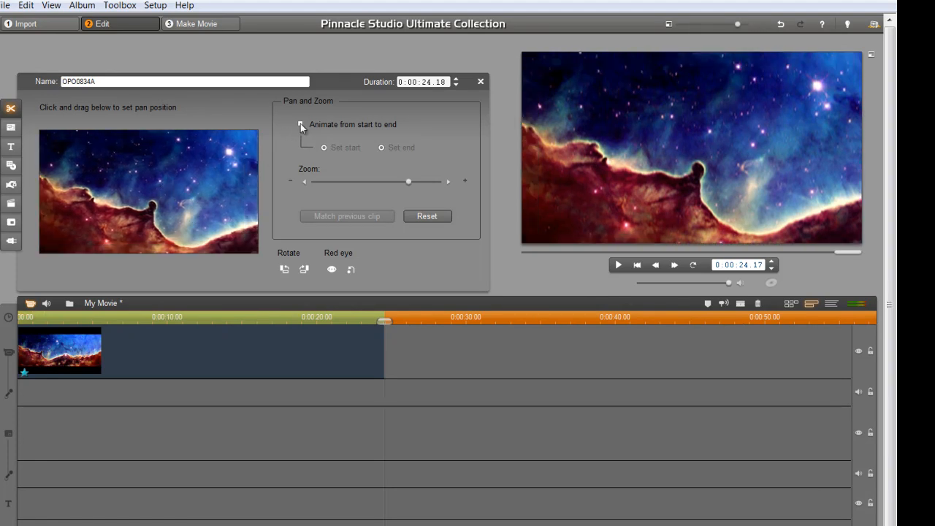
Turn on Animate from start to end, set the ending pan position, and play the movie
left_click(300, 124)
left_click_drag(225, 197, 208, 164)
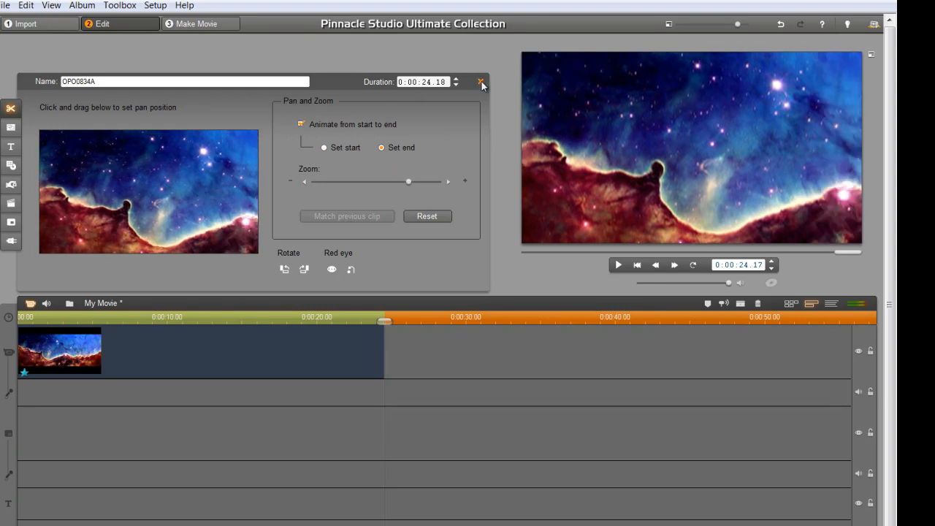
left_click(480, 81)
key("space")
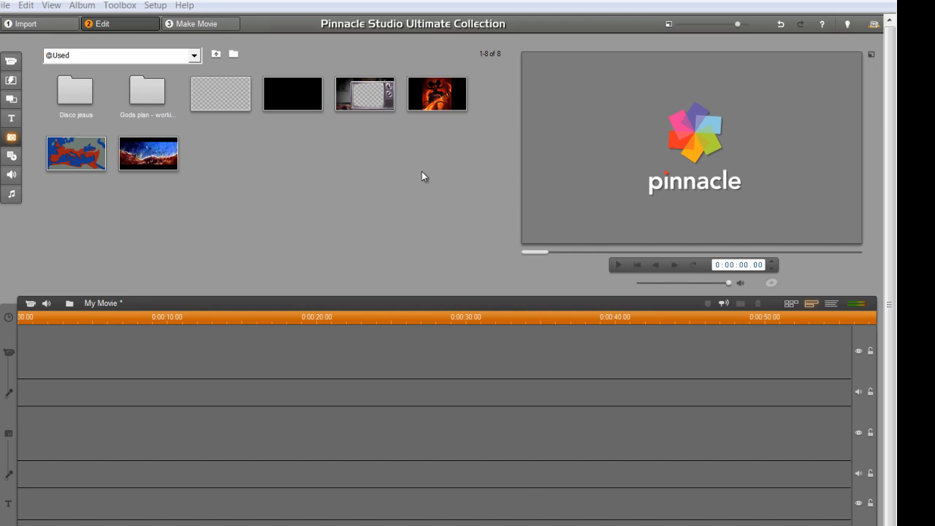
Add the devil image to the video track, zoomed in on the lower flame area
left_click_drag(442, 102, 679, 349)
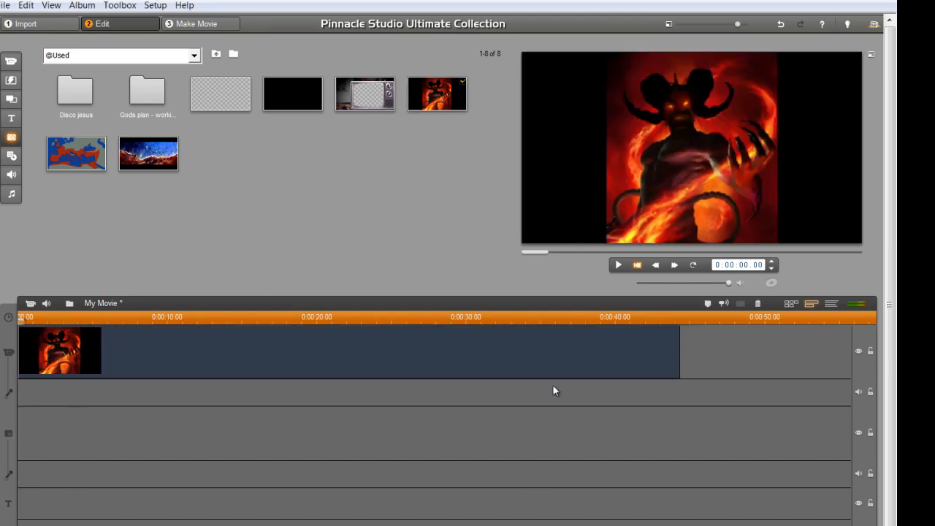
double_click(64, 346)
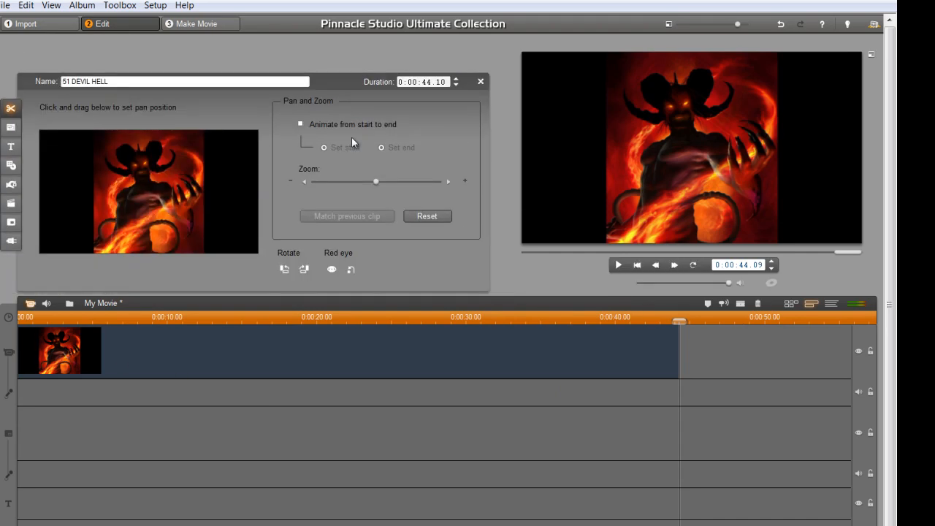
left_click_drag(403, 188, 414, 188)
left_click_drag(209, 219, 251, 141)
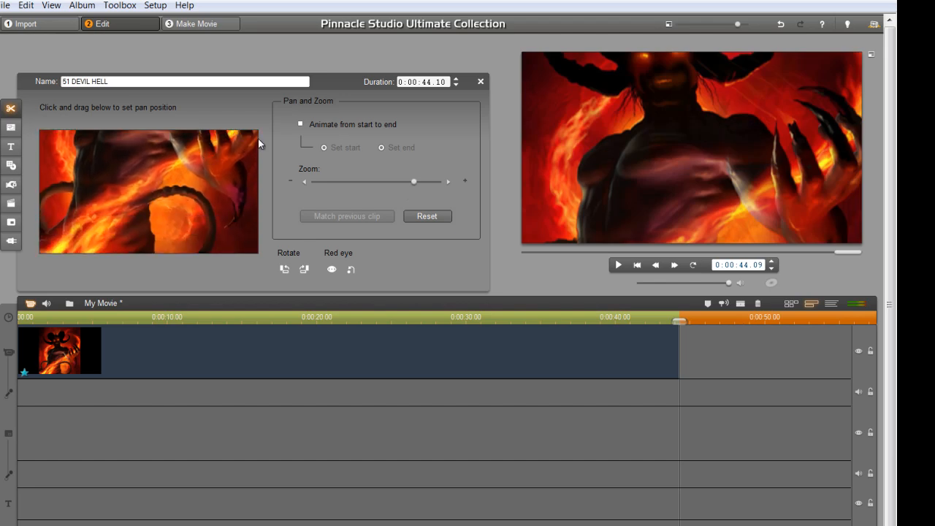
Animate from start to end, ending zoomed in on the devil's face, and shorten the clip
left_click(300, 125)
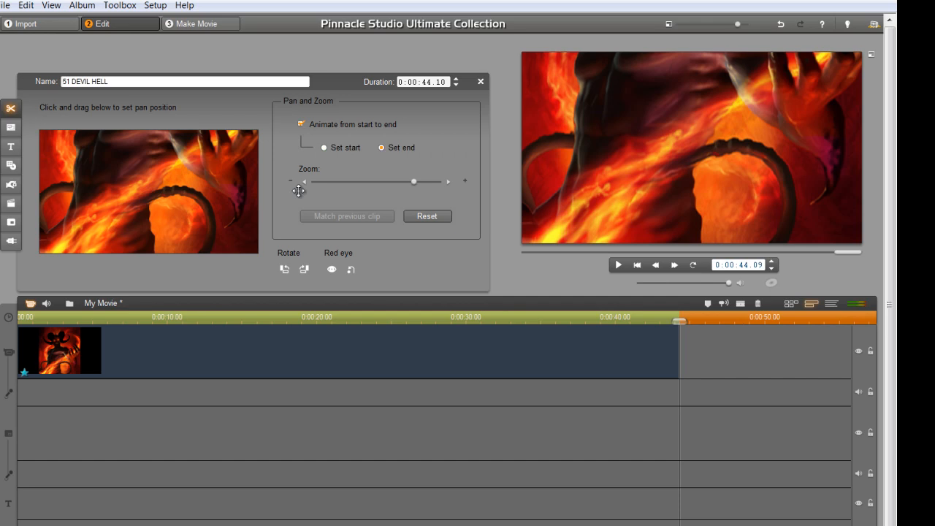
left_click_drag(174, 161, 176, 195)
left_click_drag(413, 183, 425, 181)
mouse_move(225, 200)
left_mouse_down()
mouse_move(239, 224)
mouse_move(234, 211)
left_mouse_up()
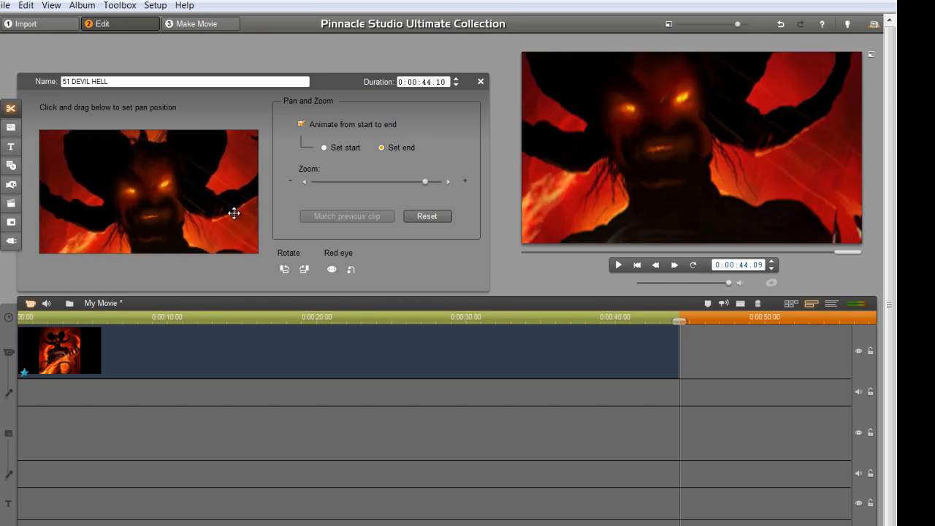
left_click(481, 81)
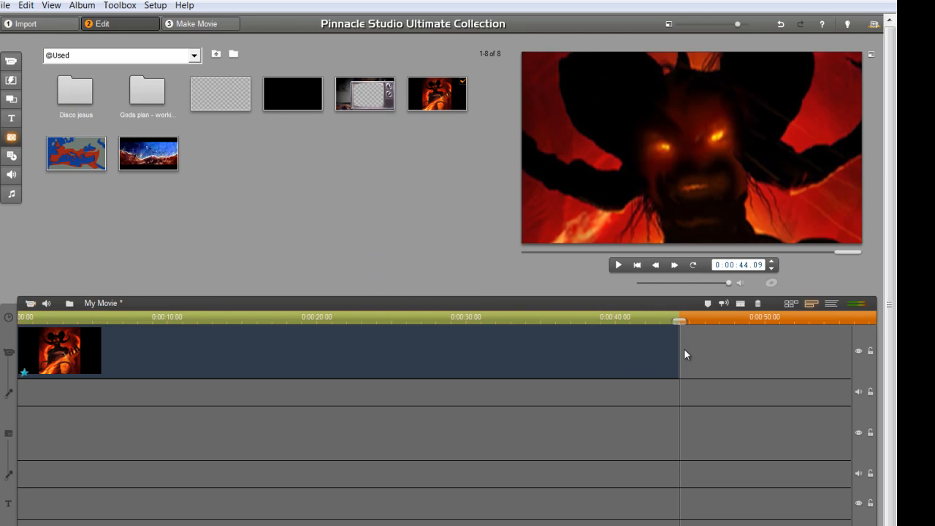
left_click_drag(679, 346, 458, 352)
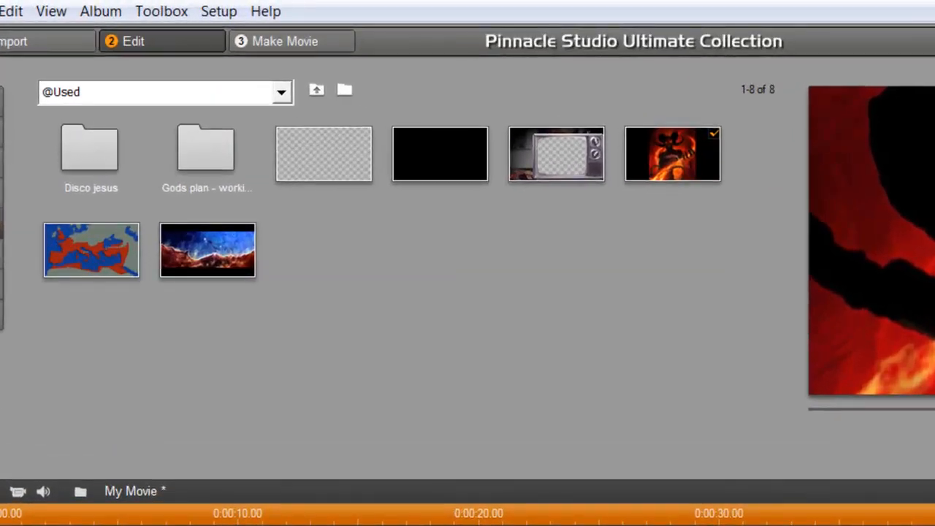
Create a Classic Title Overlay text box and paste the Matthew 25:41 verse into it
left_click(143, 13)
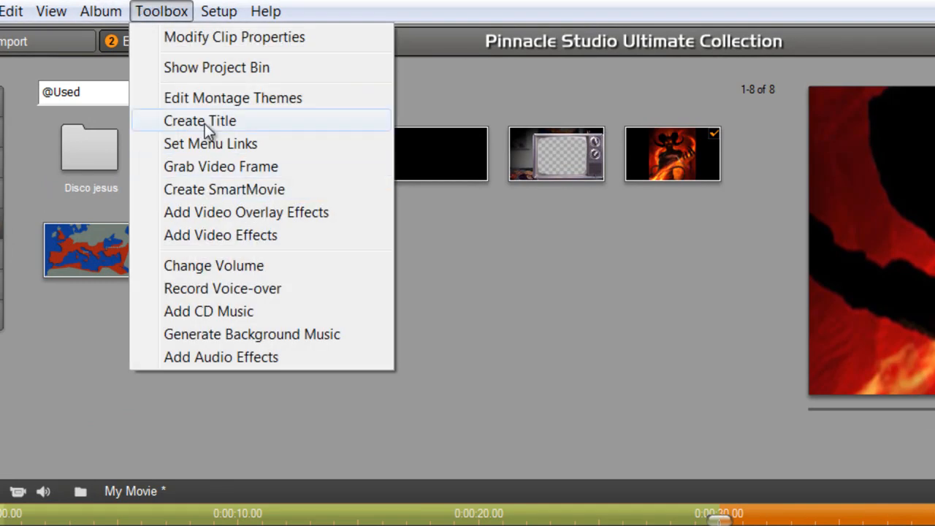
left_click(205, 122)
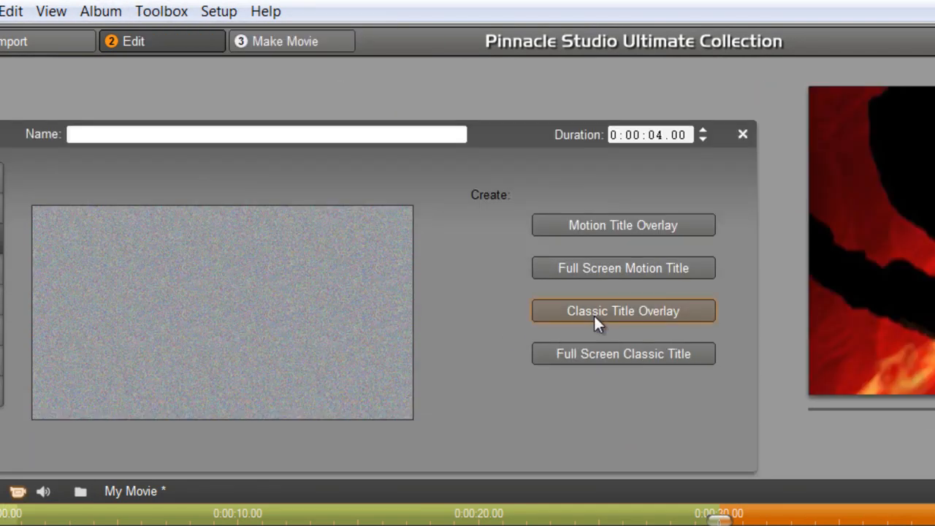
left_click(594, 312)
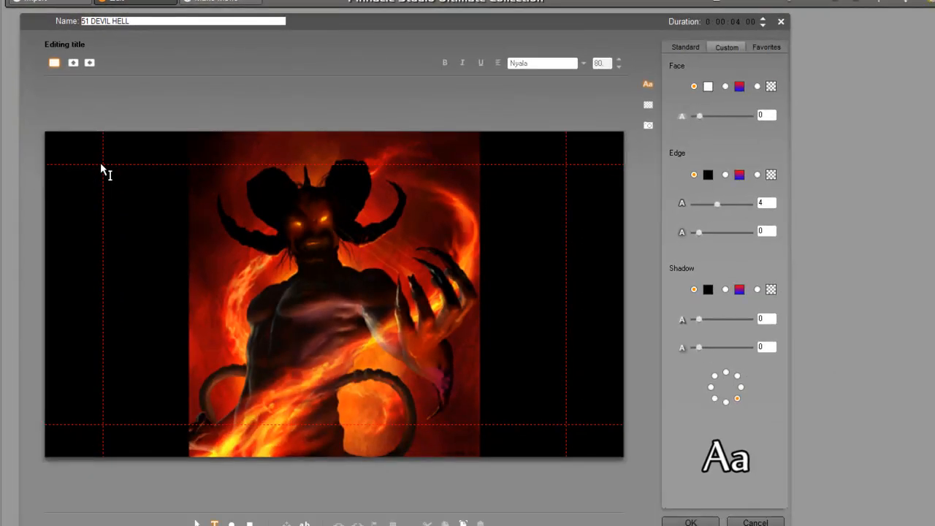
left_click_drag(98, 172, 587, 445)
key("ctrl+v")
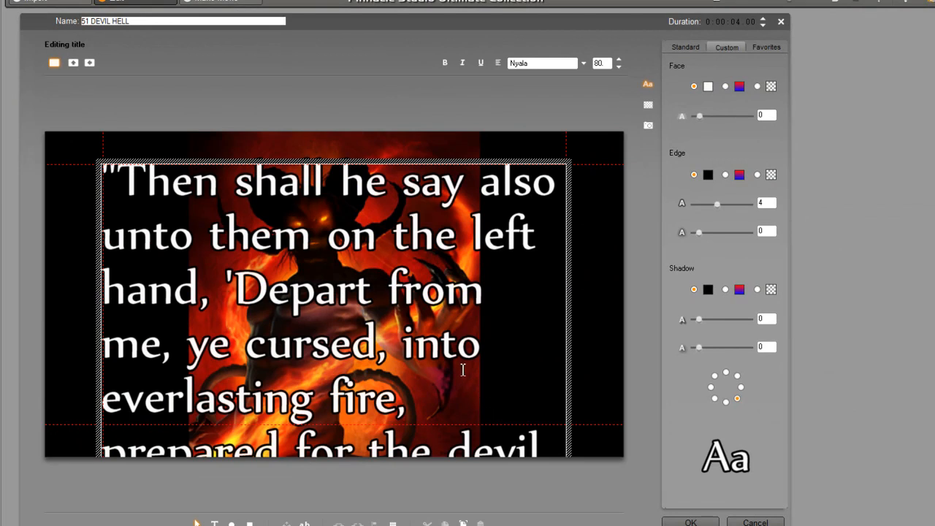
Reduce the whole title text to font size 54
key("ctrl+a")
left_click(618, 66)
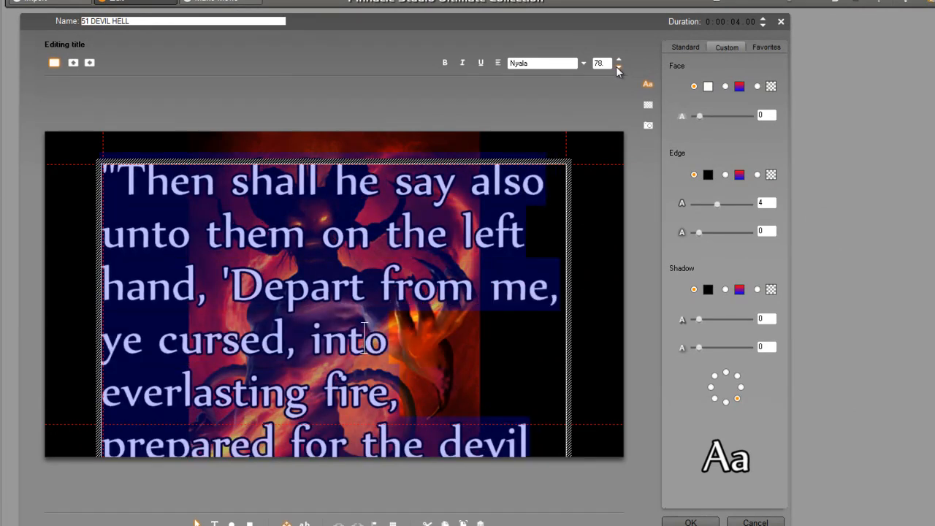
left_click(618, 67)
left_click(618, 66)
left_click(618, 67)
left_click(615, 66)
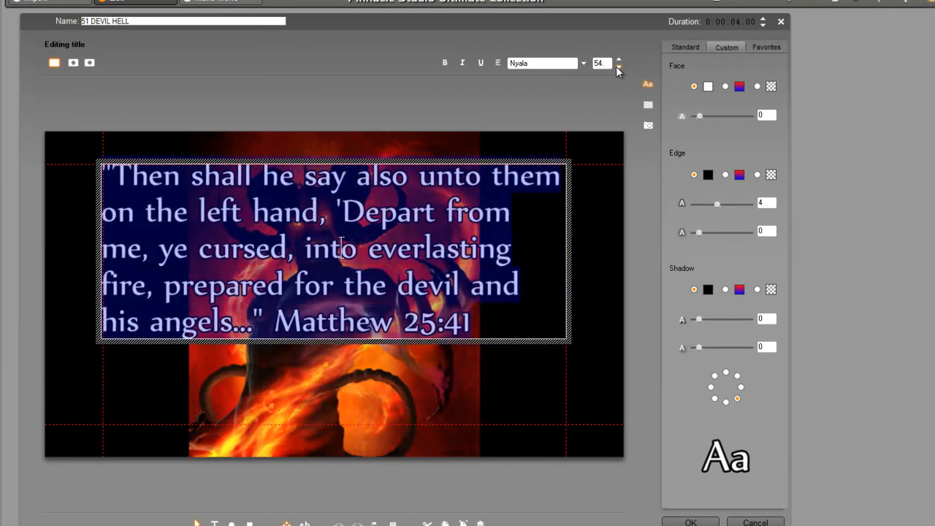
Put Matthew 25:41 on its own line, nudge the text box lower, and save the title
left_click(279, 330)
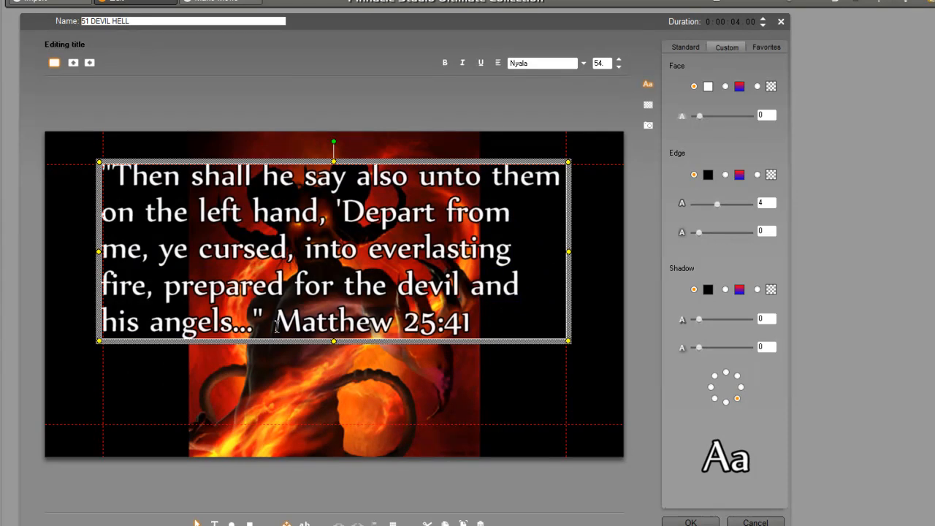
left_click(275, 325)
key("Return")
key("Return")
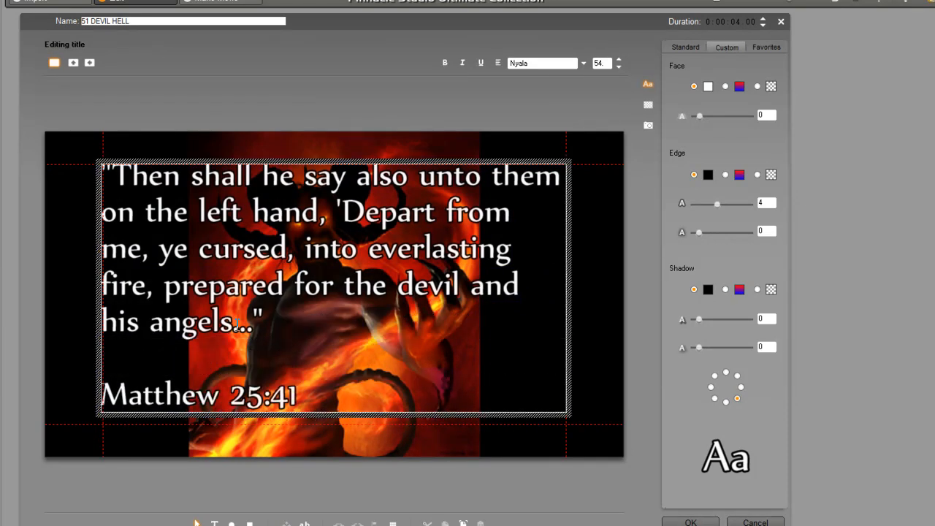
left_click_drag(301, 161, 298, 176)
left_click(427, 372)
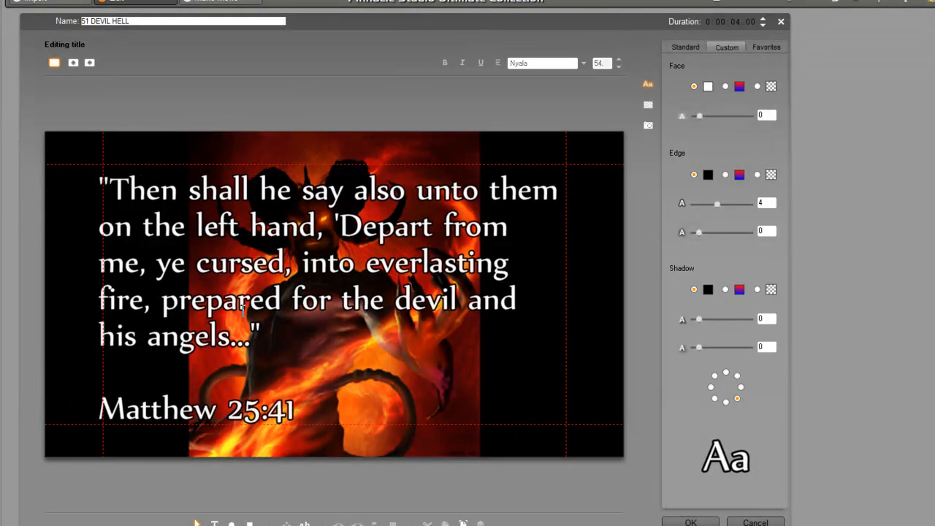
left_click(688, 523)
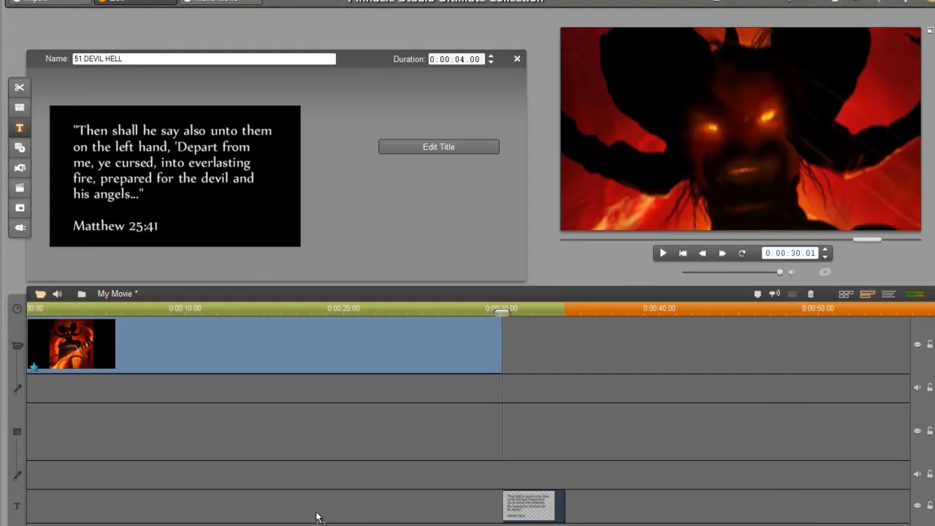
Place the scripture title on the title track and trim the devil clip to end near 20 seconds
left_click_drag(93, 510, 427, 507)
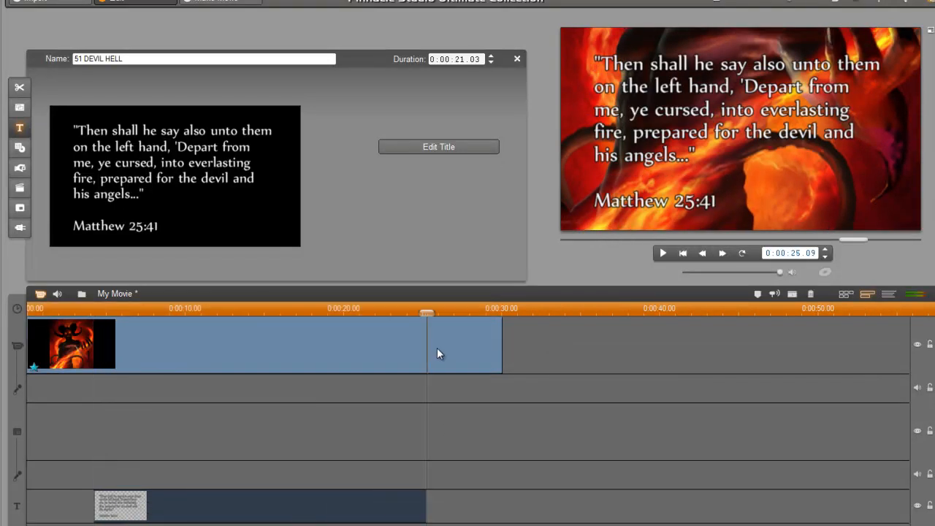
left_click_drag(501, 343, 357, 340)
left_click_drag(71, 314, 100, 310)
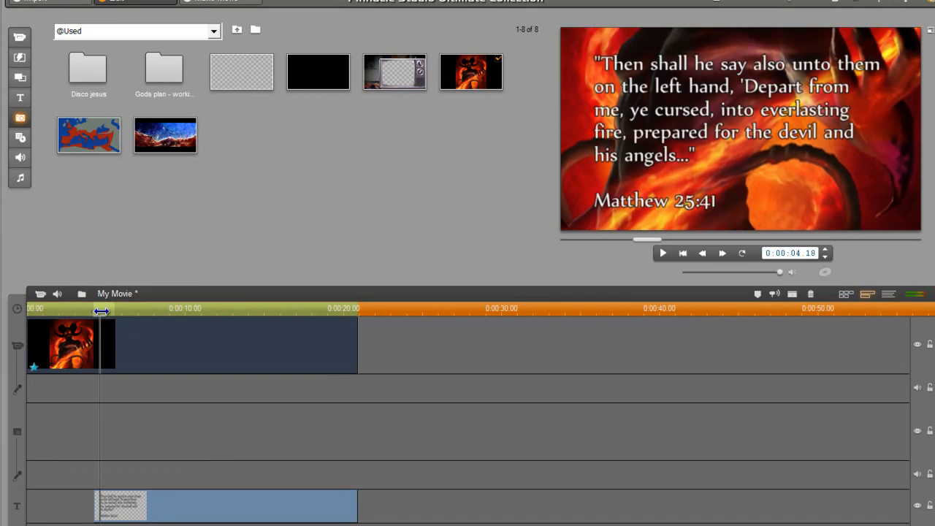
Trim the title to start about 10 seconds in and preview around 14 seconds
left_click_drag(96, 509, 201, 505)
mouse_move(199, 312)
left_mouse_down()
mouse_move(338, 316)
mouse_move(181, 315)
left_mouse_up()
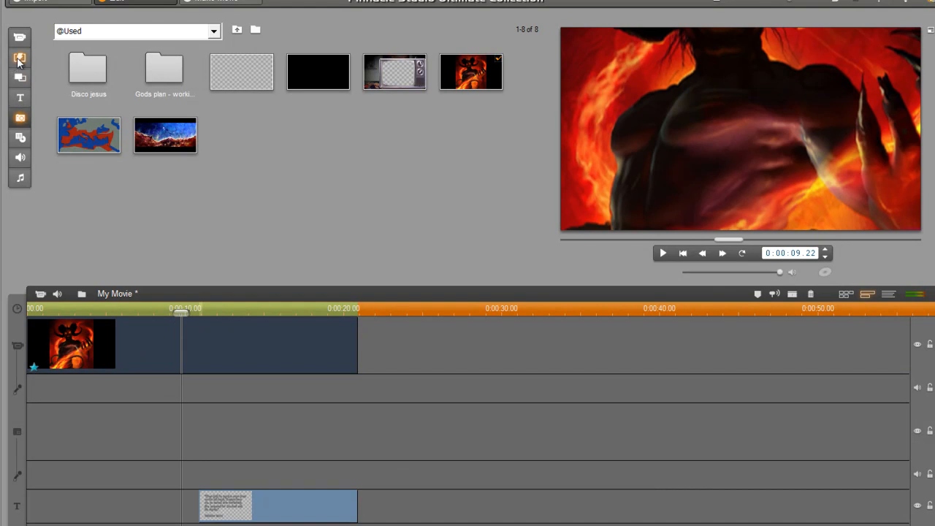
left_click_drag(180, 309, 186, 309)
Drop a 2D transition at the title's start and preview it coming in at 12 seconds
left_click(20, 57)
left_click_drag(125, 63, 208, 506)
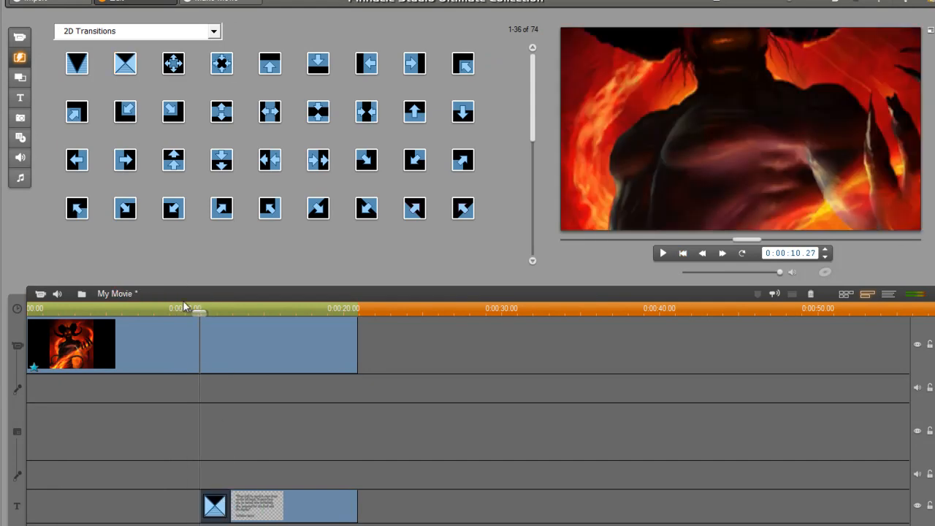
mouse_move(199, 310)
left_mouse_down()
mouse_move(238, 309)
mouse_move(196, 308)
left_mouse_up()
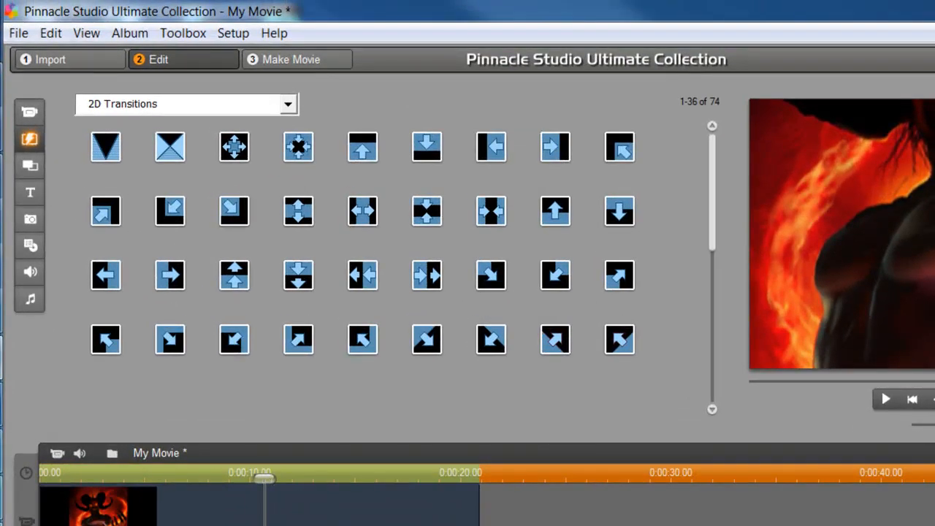
Add a Chroma Keyer effect to the devil clip with keyframes enabled
double_click(110, 520)
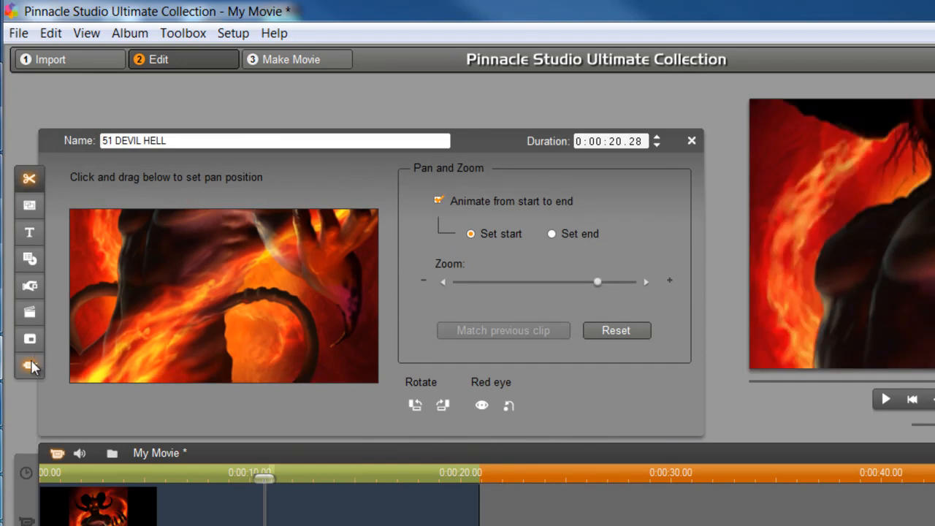
left_click(29, 365)
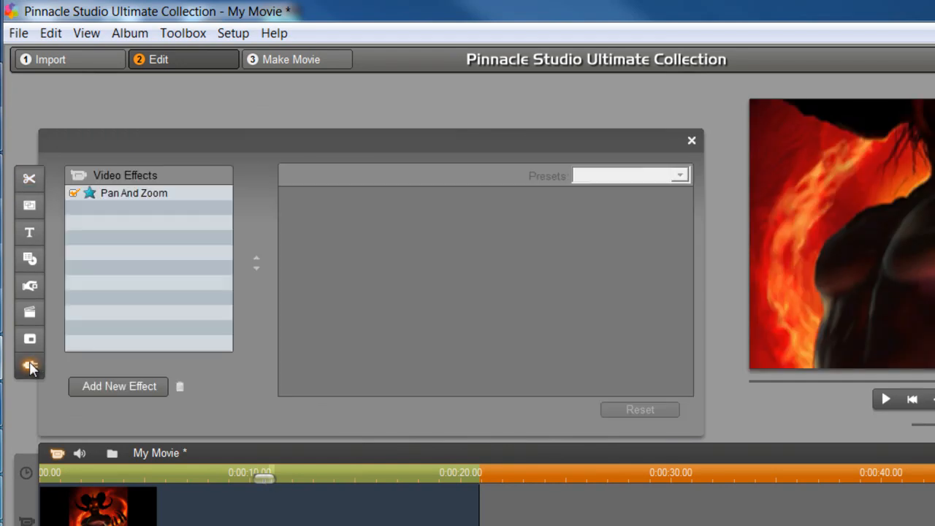
left_click(125, 386)
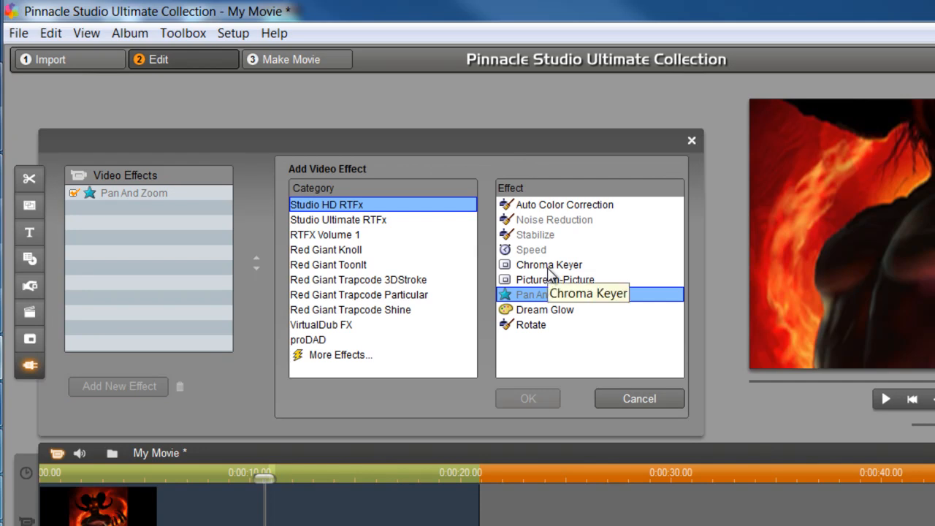
double_click(550, 266)
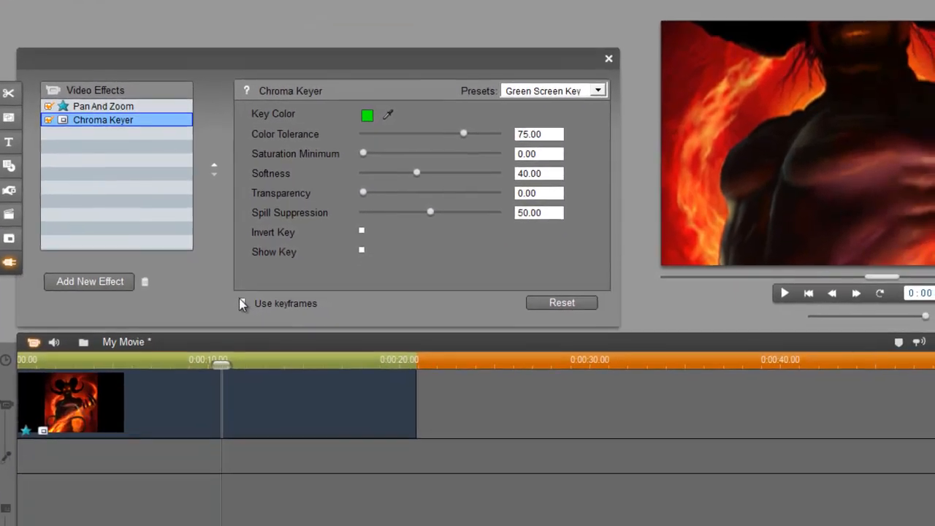
left_click(285, 408)
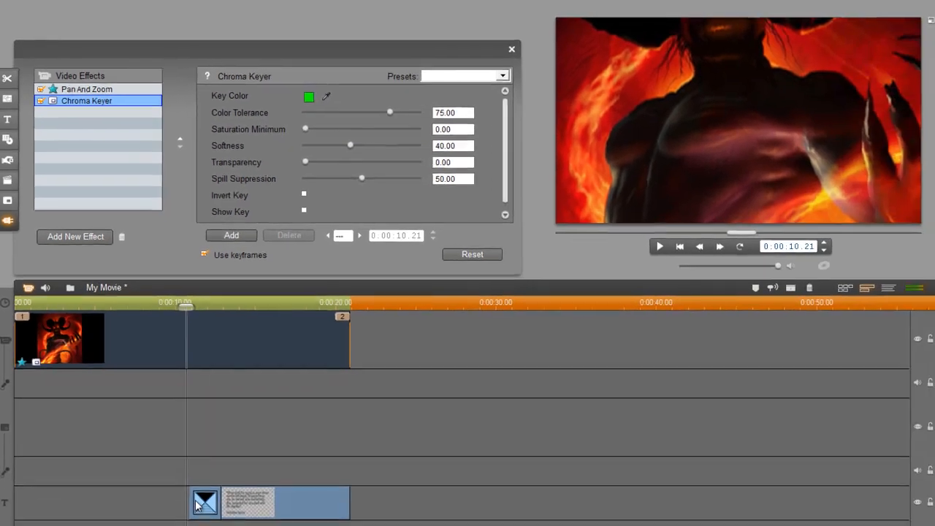
Add a Chroma Keyer keyframe at 0:00:13.00, between keyframe 2 and the end
left_click(198, 503)
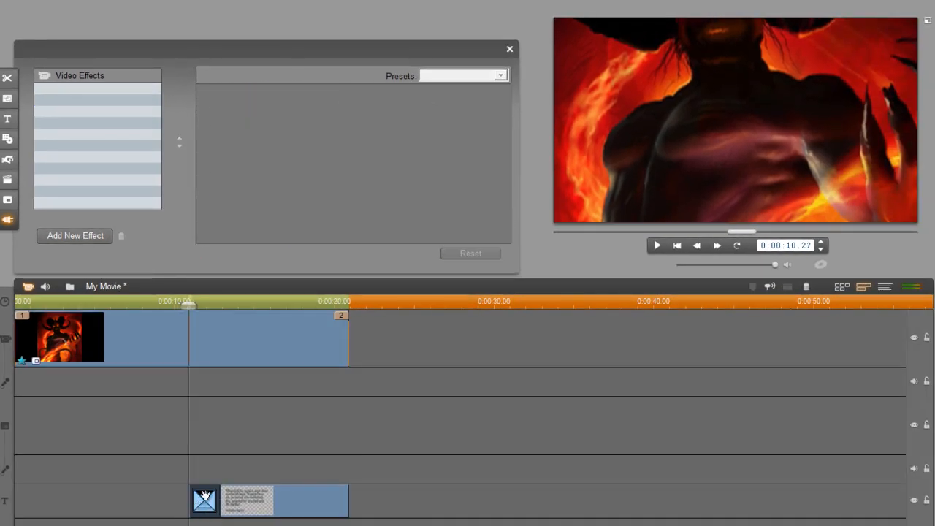
left_click(203, 329)
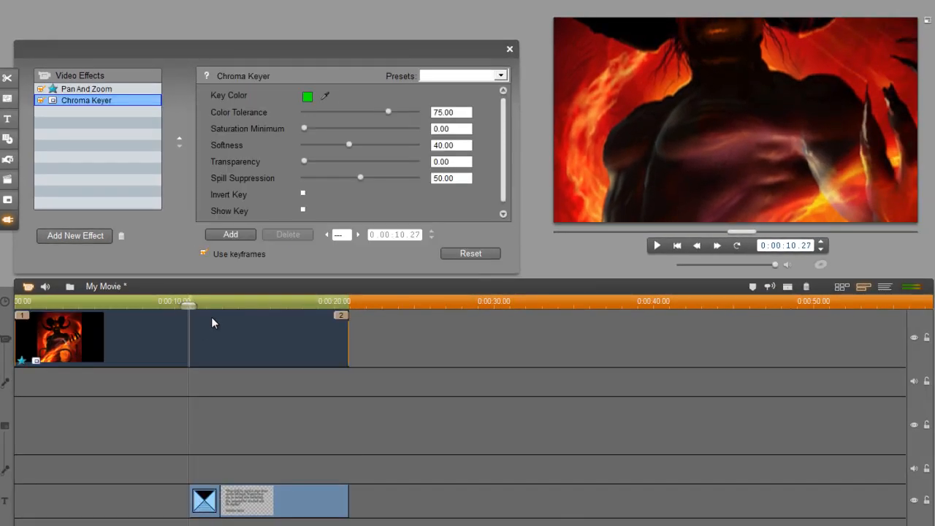
left_click(238, 237)
left_click_drag(184, 306, 167, 306)
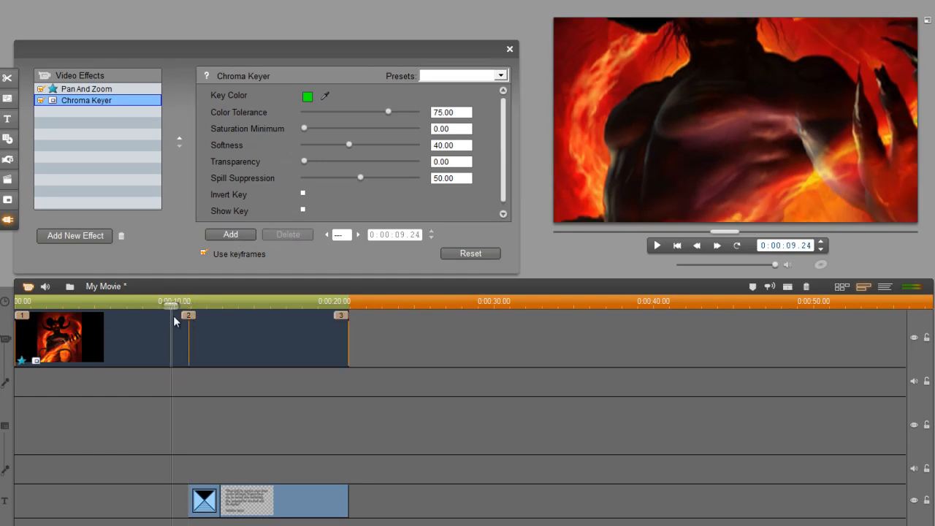
left_click_drag(166, 301, 189, 301)
left_click(358, 234)
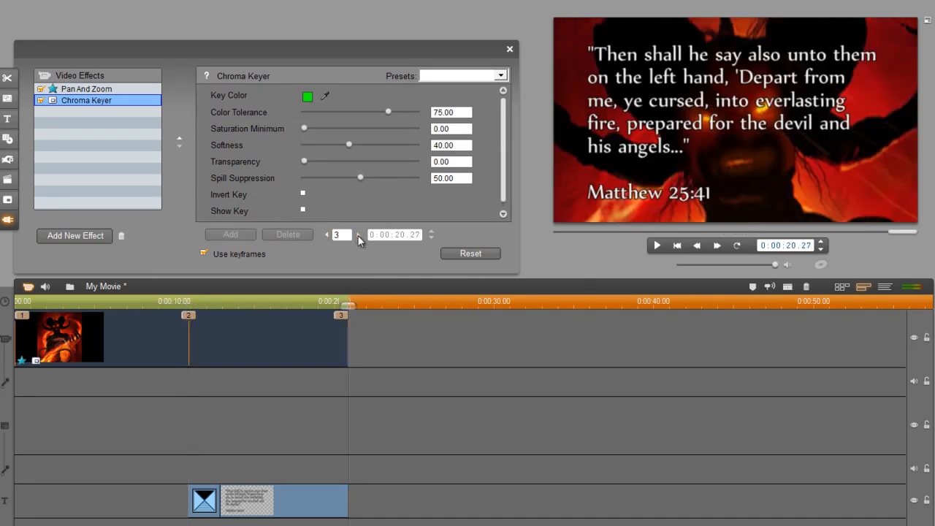
left_click(325, 235)
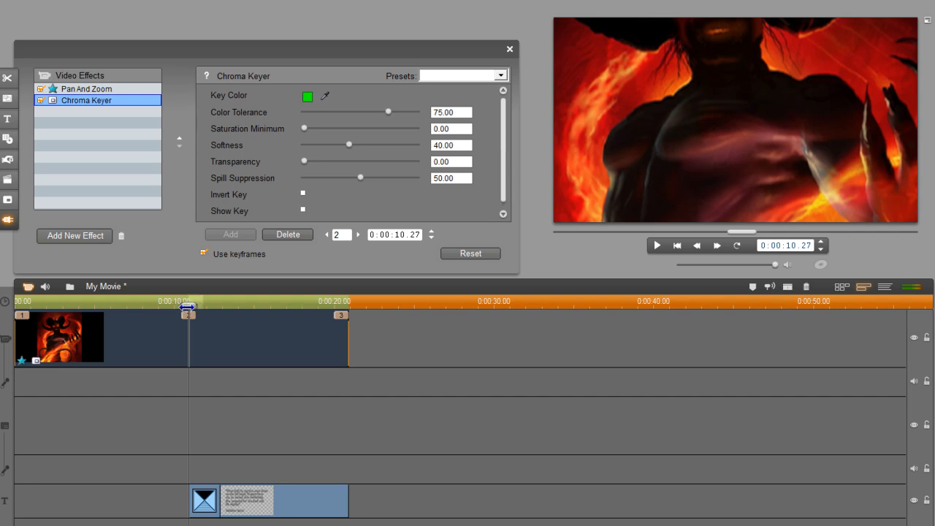
left_click_drag(187, 306, 221, 306)
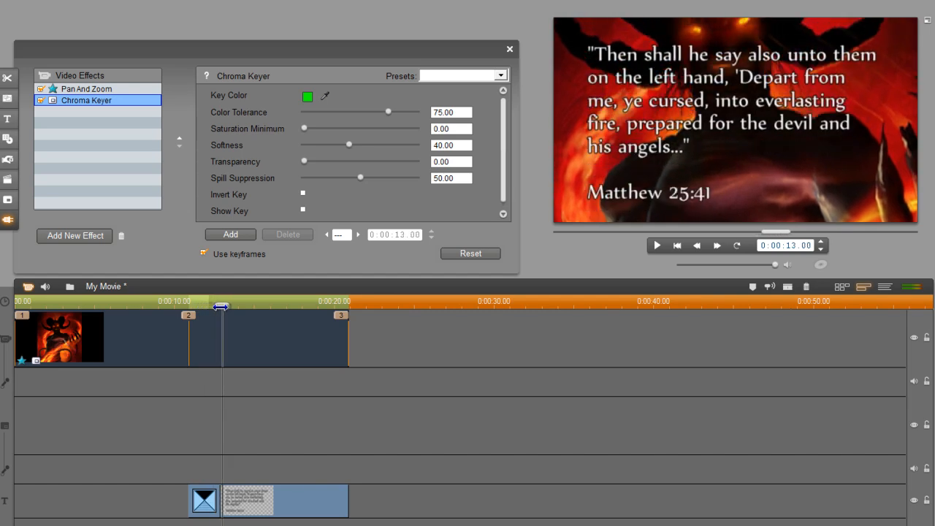
left_click(242, 236)
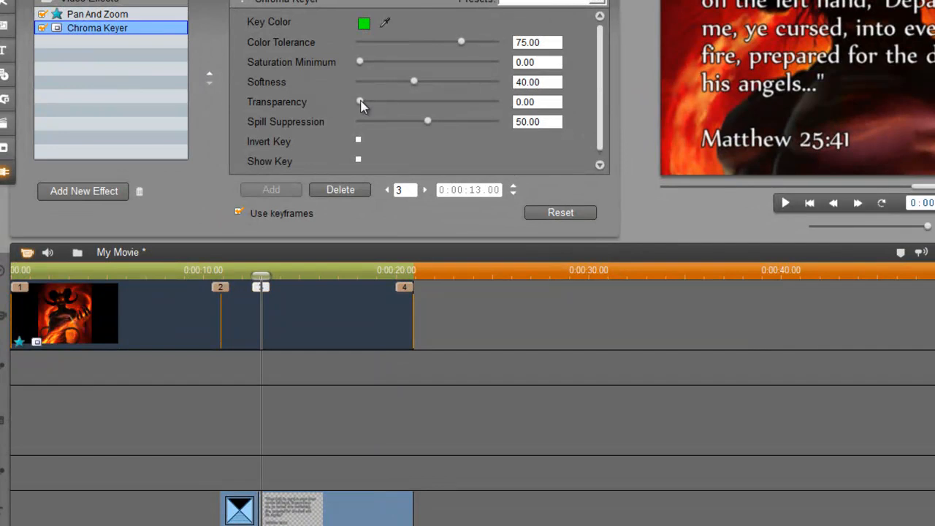
Set Chroma Keyer Transparency to 50.00 at keyframe 3 and keyframe 4 (0:00:20.27)
left_click_drag(360, 101, 428, 104)
left_click_drag(549, 104, 514, 103)
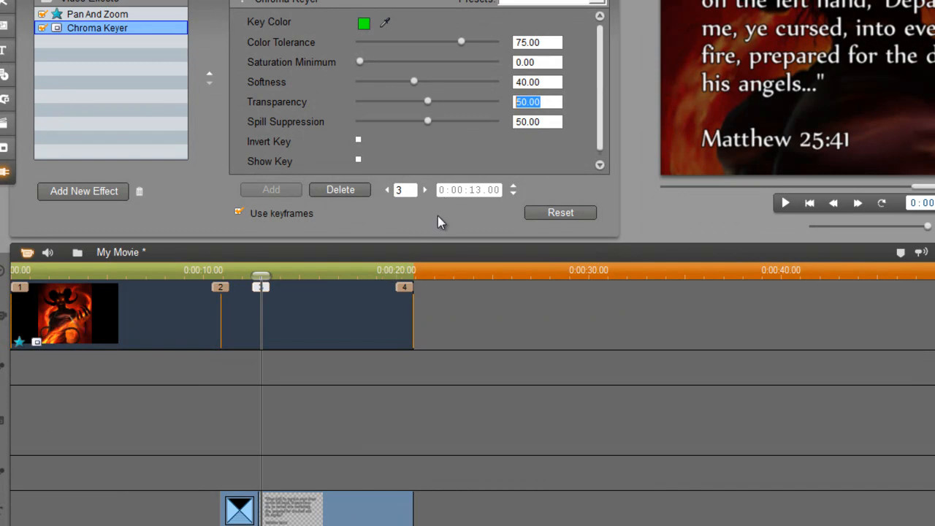
left_click(426, 191)
left_click(426, 191)
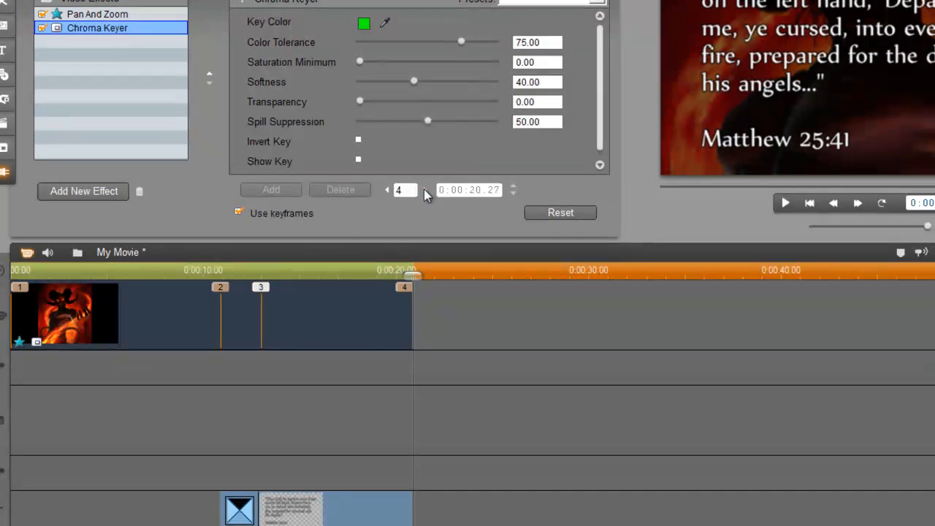
double_click(554, 103)
type("50.00")
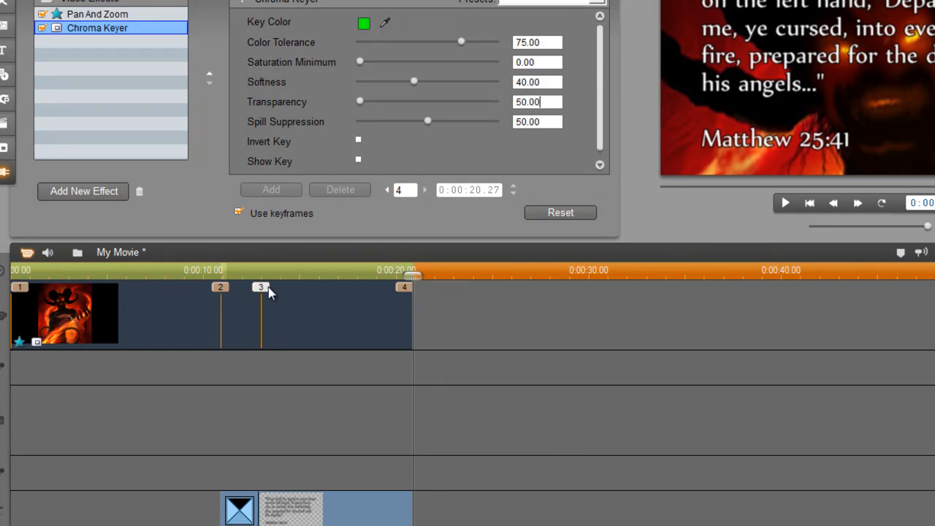
left_click_drag(414, 272, 189, 302)
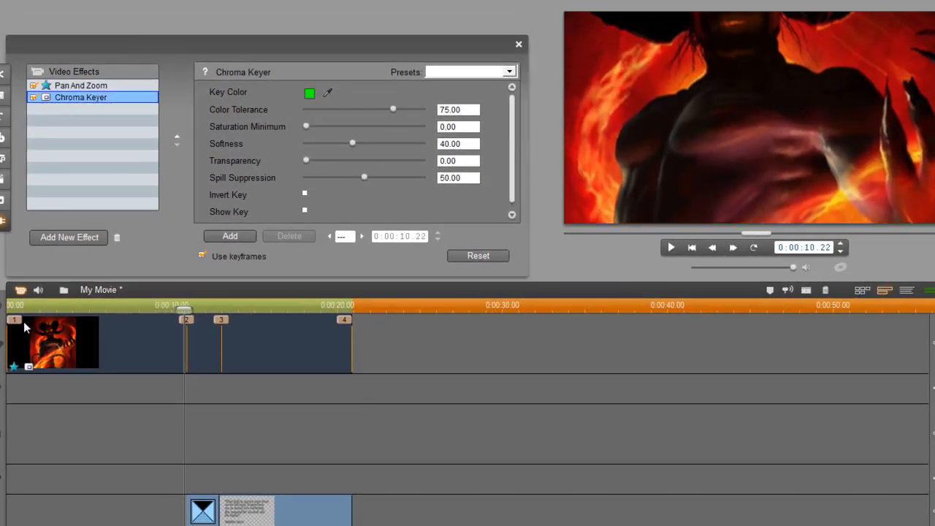
Scrub forward to watch the scripture text fade in, rewind to the start, and close Video Effects
left_click_drag(182, 308, 325, 311)
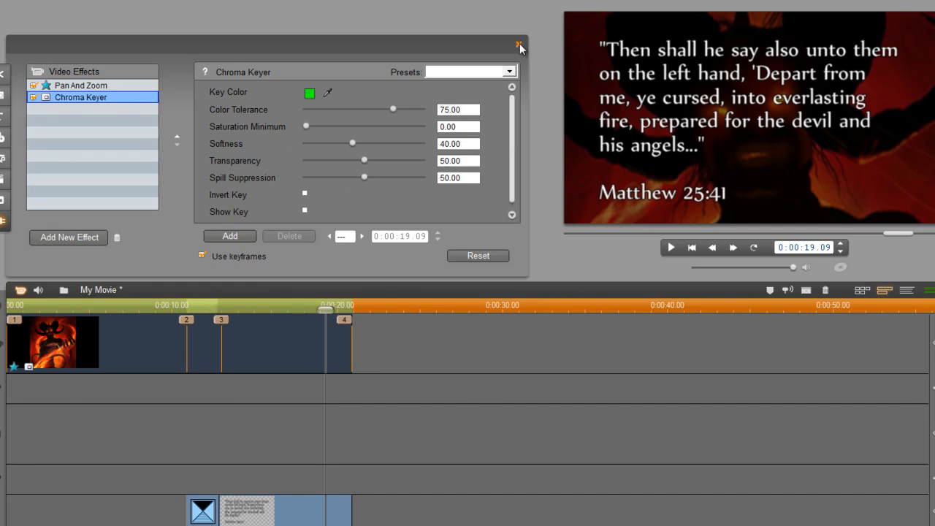
left_click(40, 310)
left_click_drag(39, 309, 10, 310)
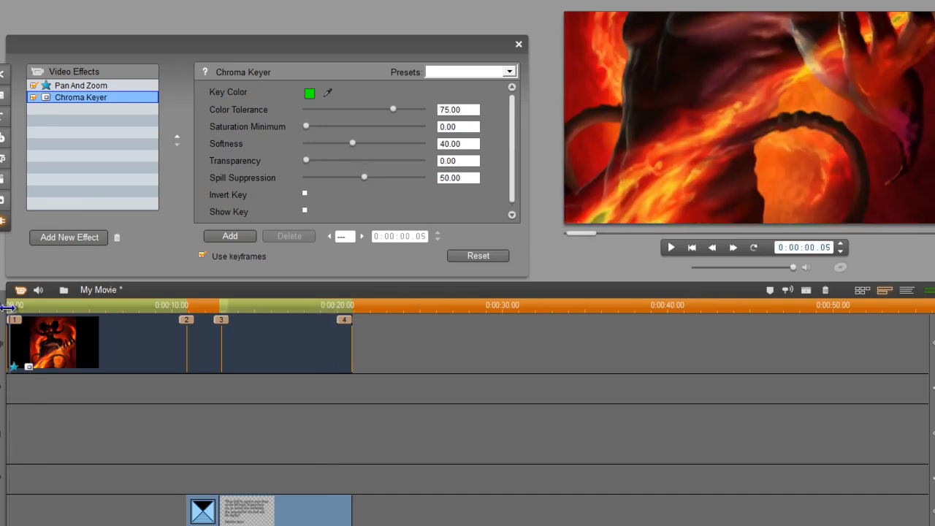
left_click(518, 44)
left_click_drag(391, 349, 283, 523)
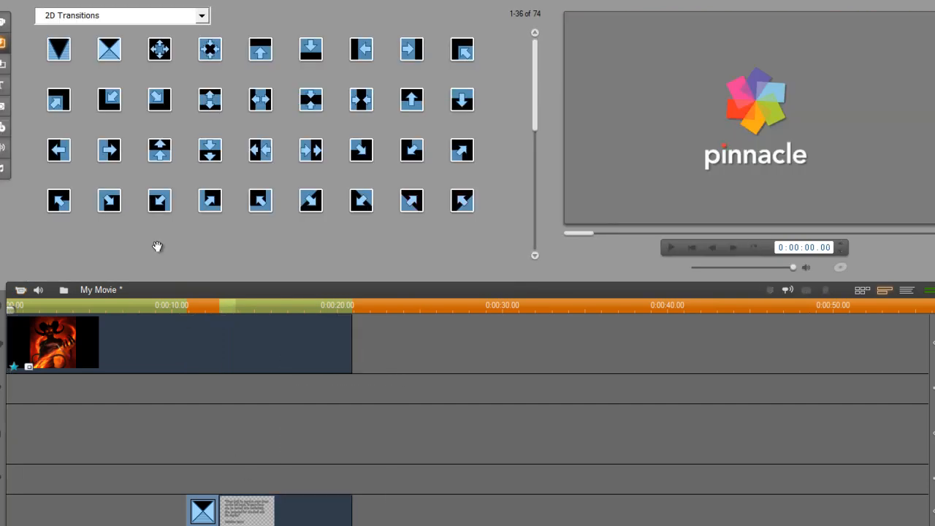
Clear the timeline, then grab a still from Alexander The Great.avi and place it after the clip
key("Delete")
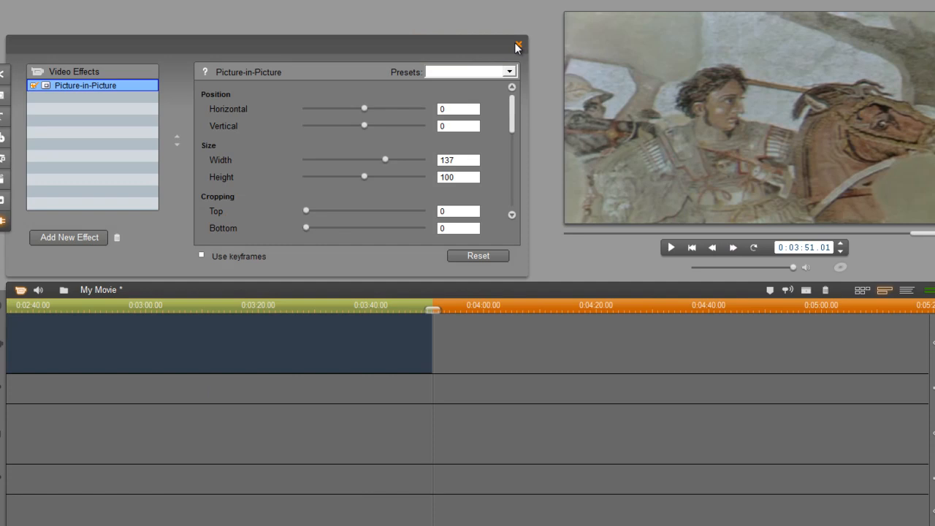
left_click(515, 45)
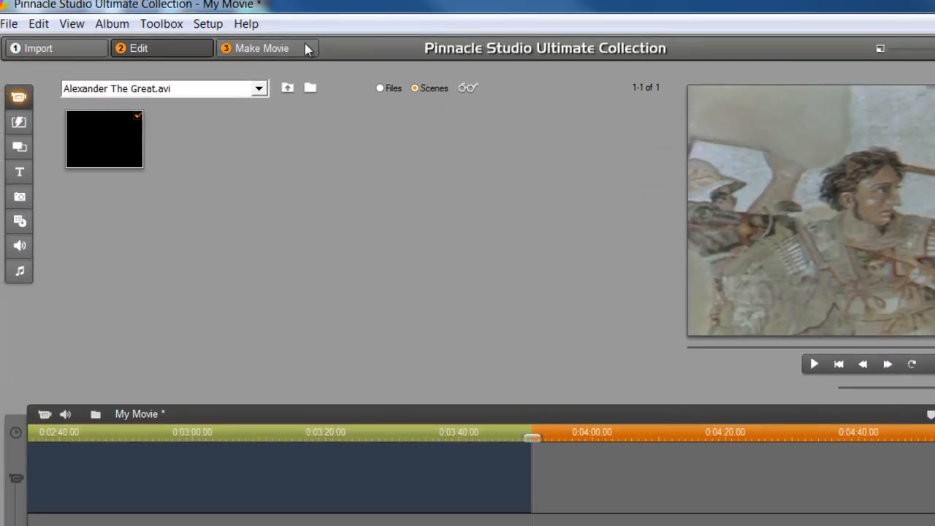
left_click(161, 24)
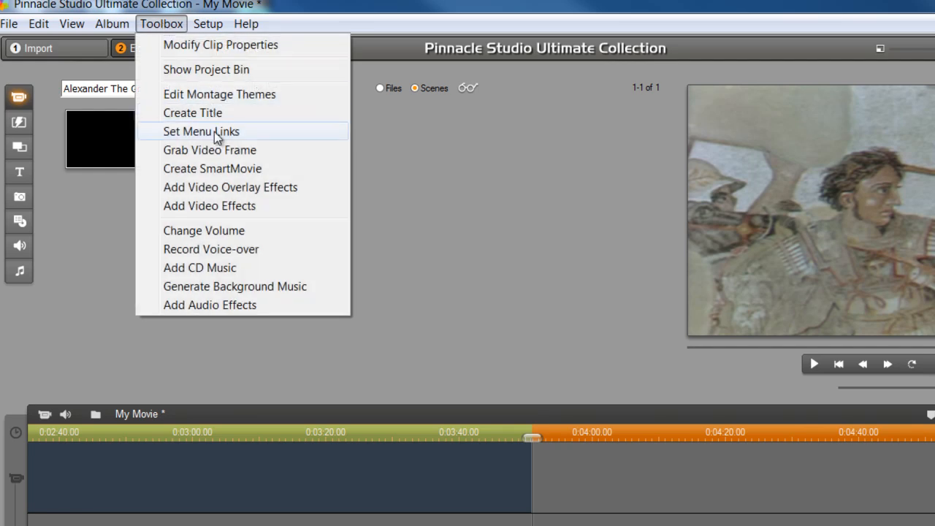
left_click(222, 151)
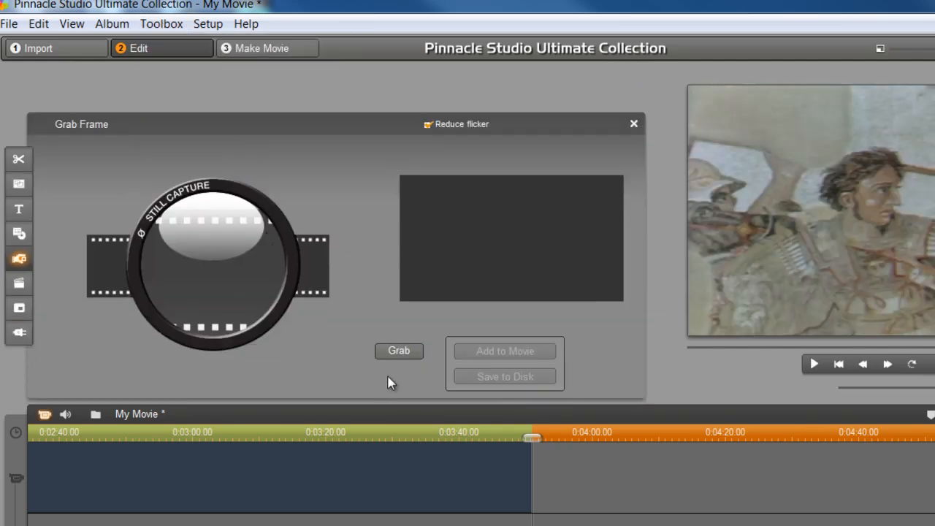
left_click(401, 356)
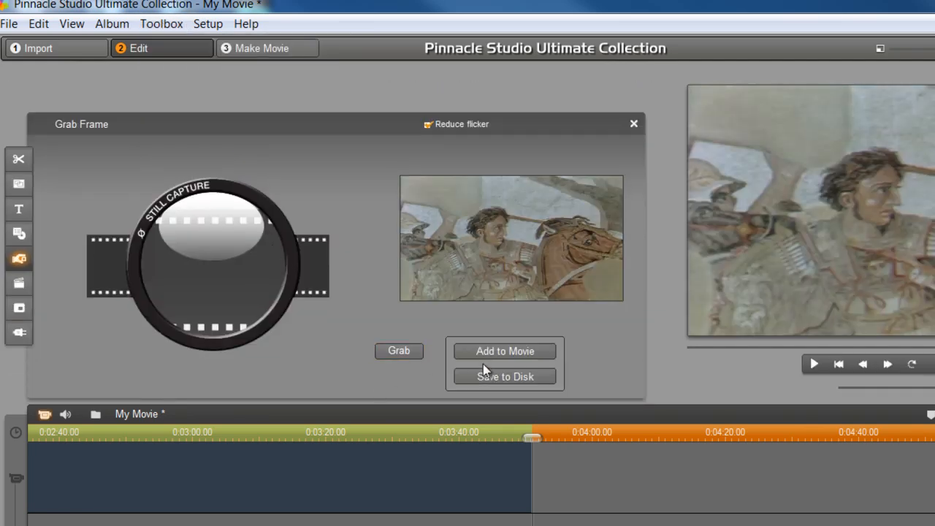
left_click(500, 354)
left_click(633, 124)
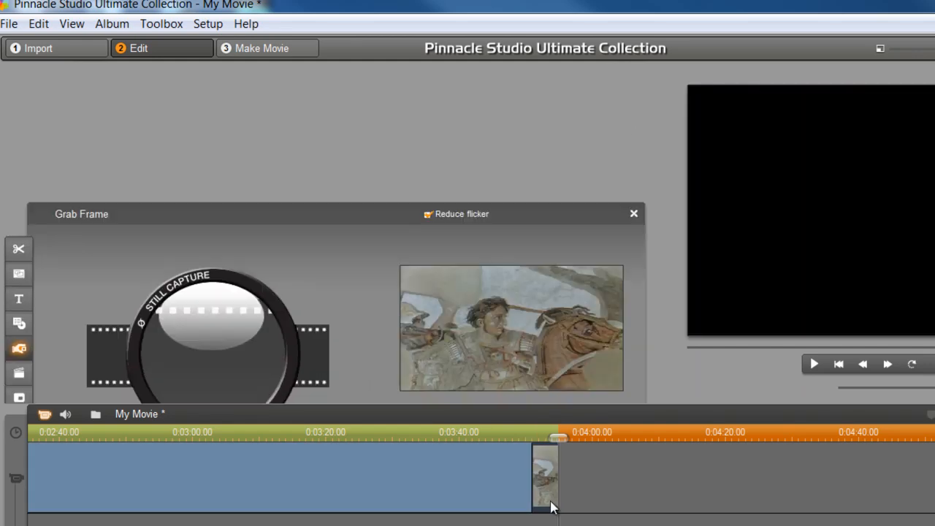
left_click_drag(539, 476, 917, 482)
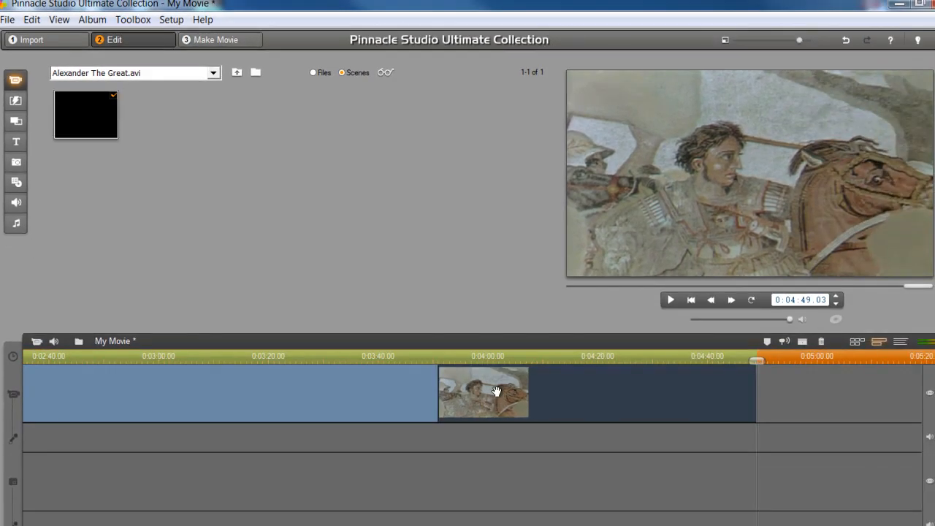
Animate the Alexander still to zoom further in, with the framing shifted toward his face
double_click(496, 392)
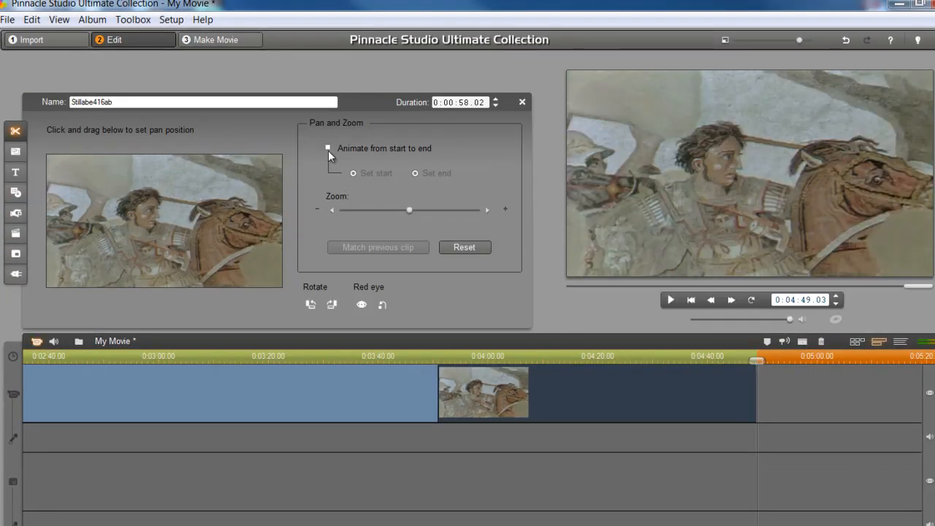
left_click_drag(410, 210, 436, 210)
left_click_drag(243, 215, 247, 215)
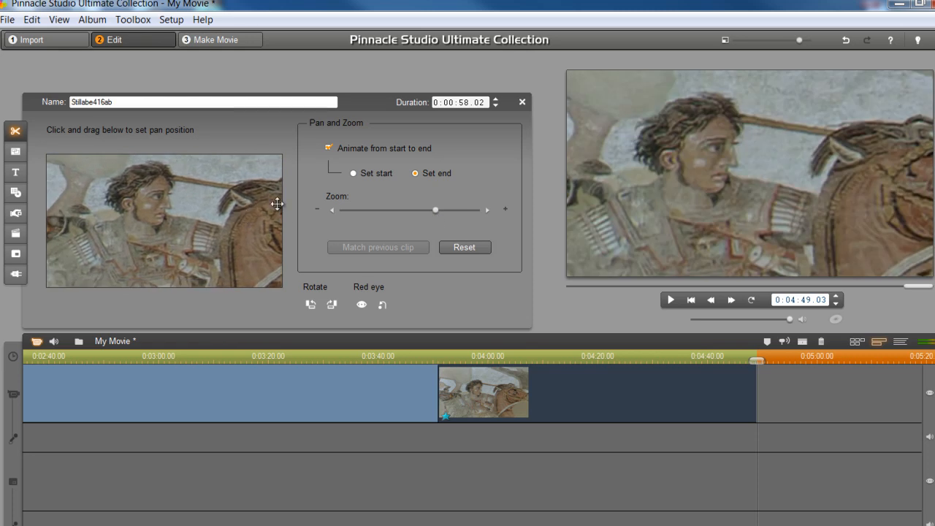
left_click(521, 102)
Play back the still clip to preview the zoom animation
left_click_drag(464, 357, 418, 363)
key("space")
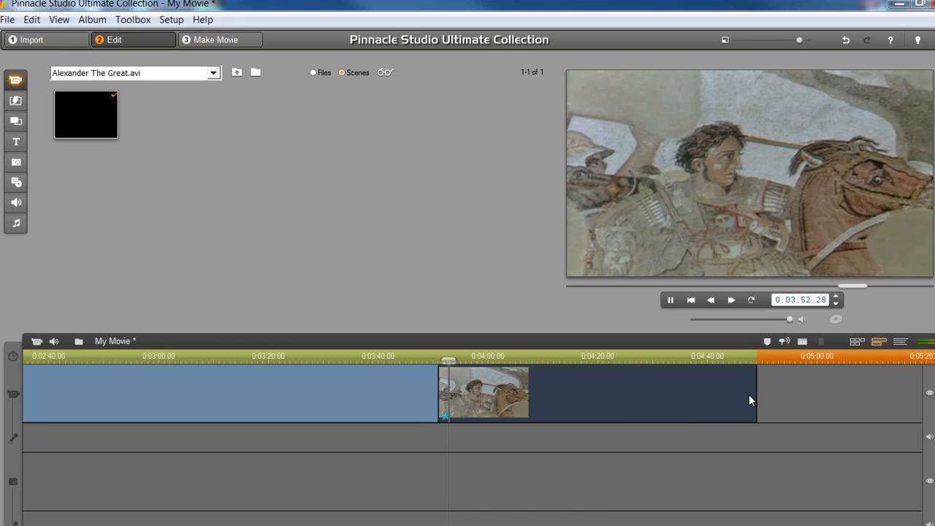
left_click_drag(446, 352, 595, 356)
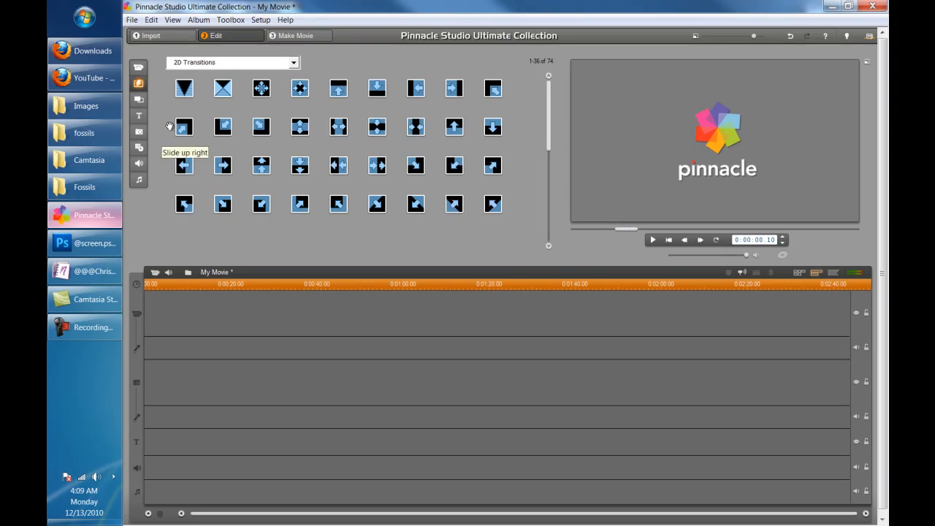
Load the fossils > 01 Start images into the Photos album
left_click(139, 133)
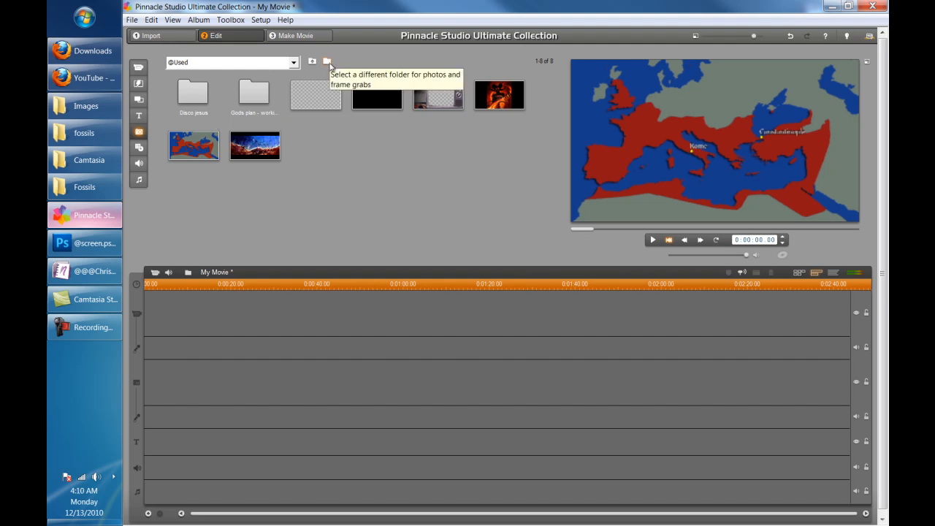
left_click(327, 65)
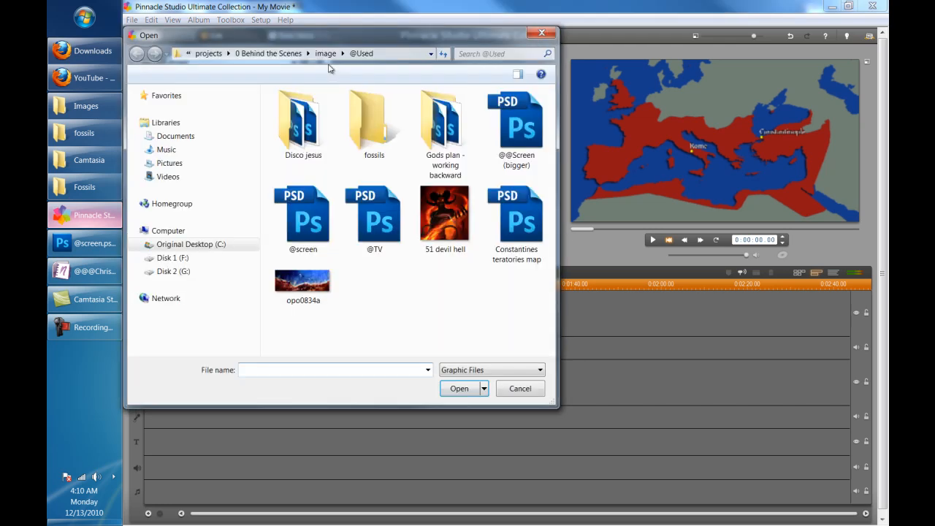
double_click(369, 120)
double_click(310, 113)
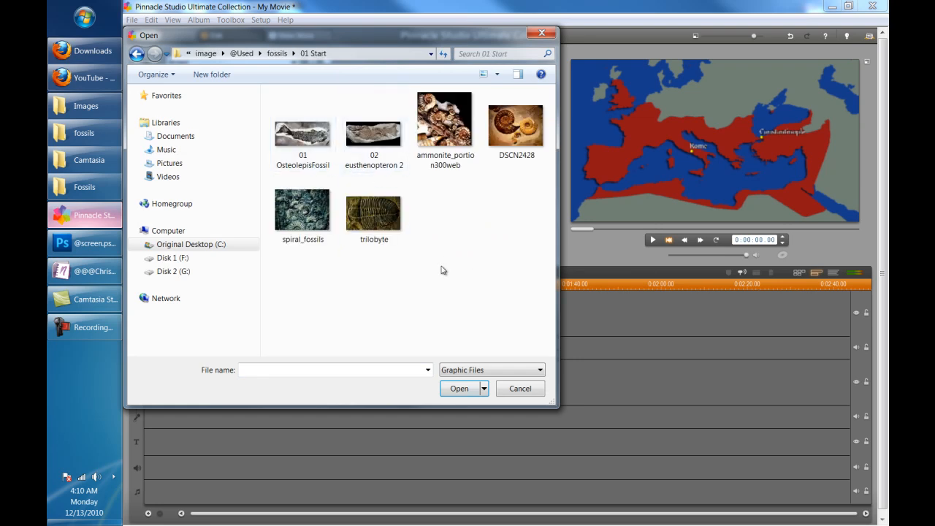
double_click(296, 139)
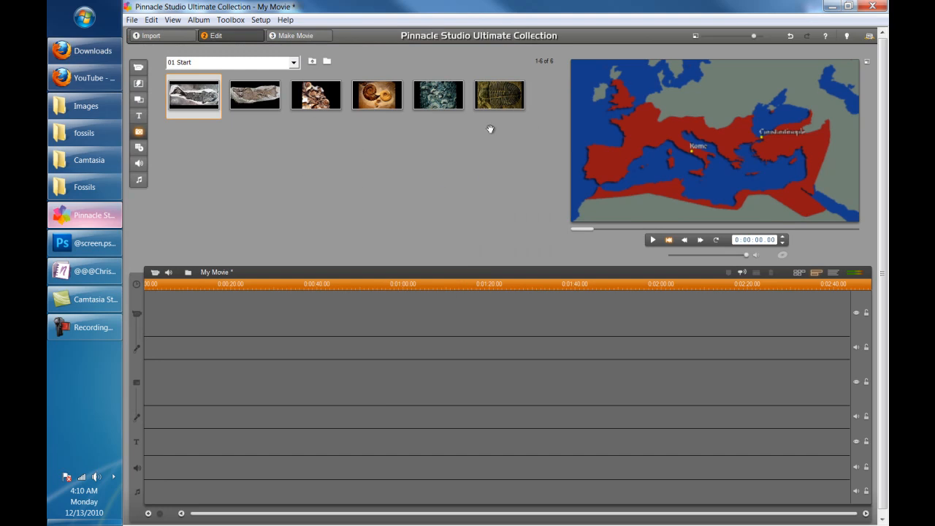
Select the album photos, leave only the first fossil photo selected, and switch to the Images window
key("ctrl+a")
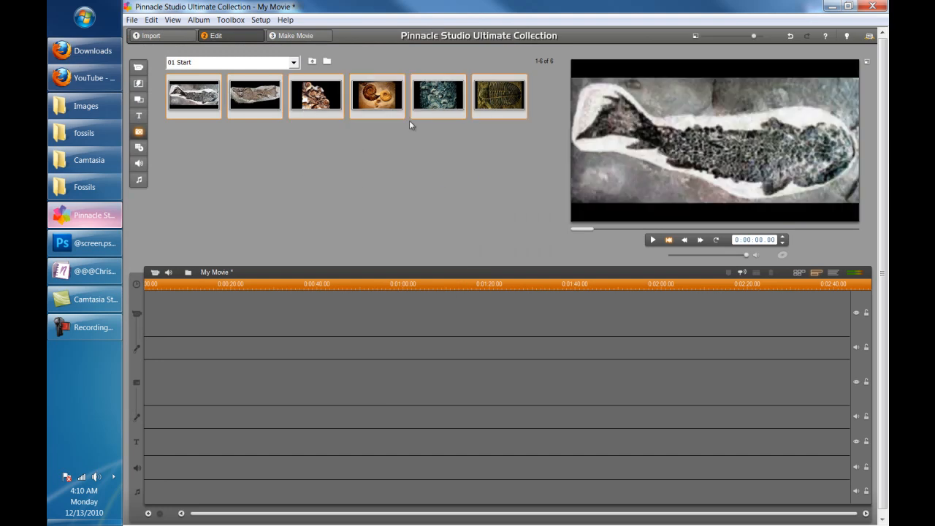
left_click(266, 184)
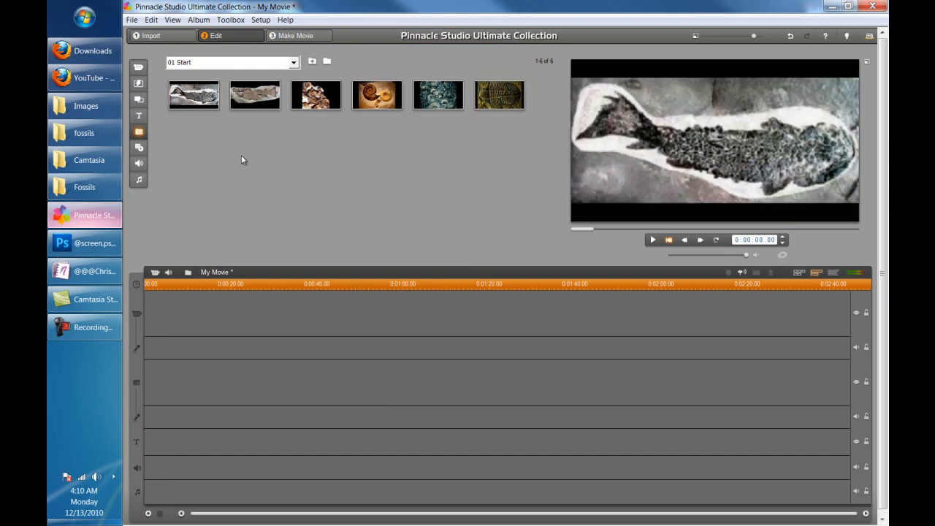
left_click(197, 95)
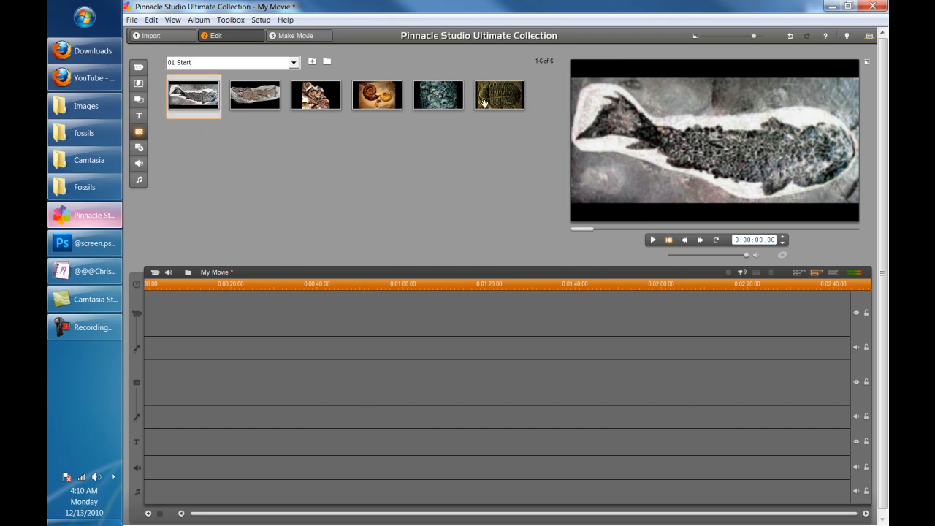
left_click(102, 109)
double_click(289, 81)
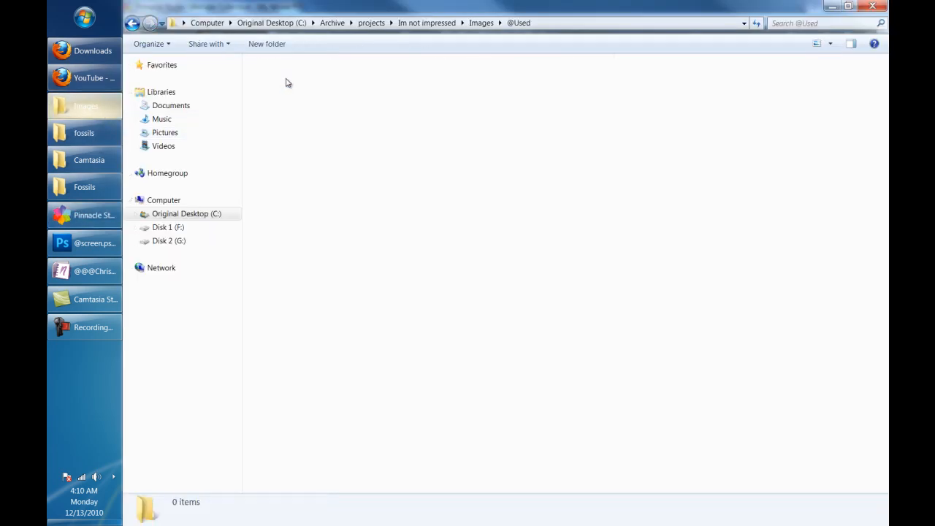
scroll(453, 228, "down", 3)
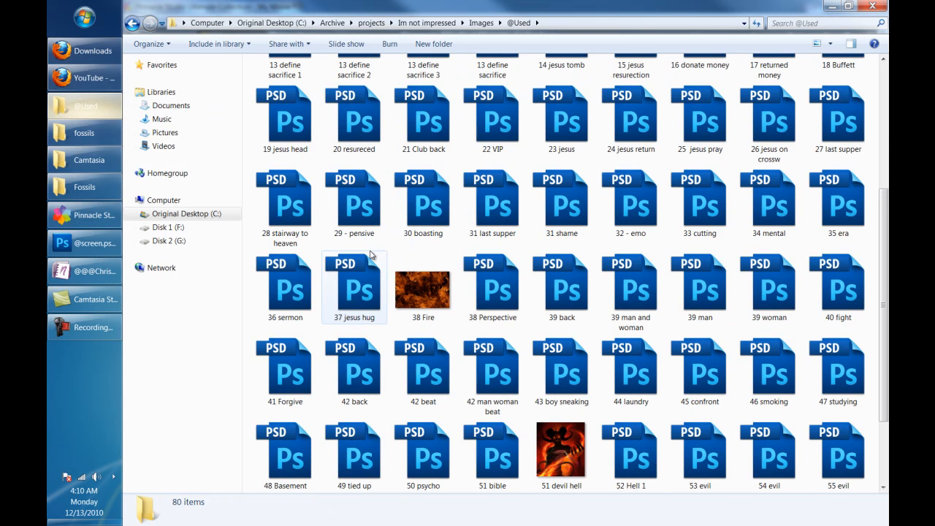
left_click(354, 208)
left_click(284, 201)
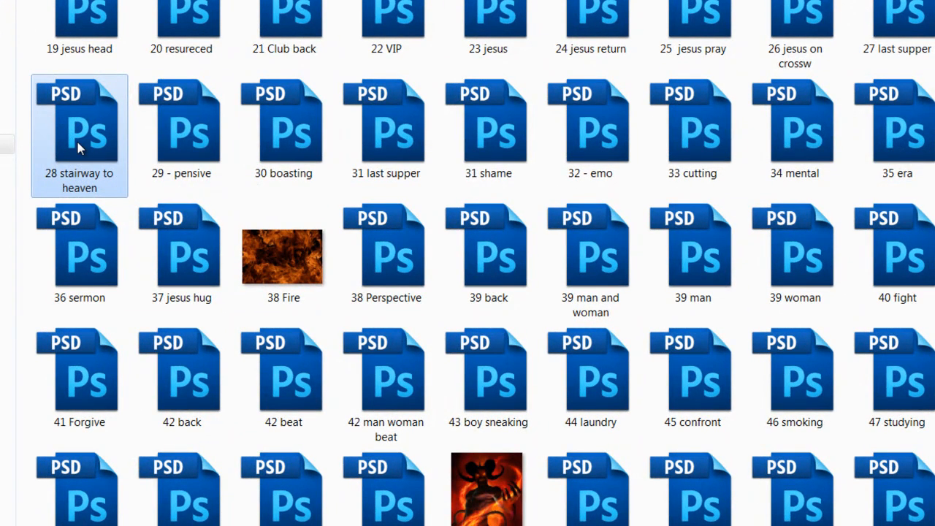
mouse_move(78, 147)
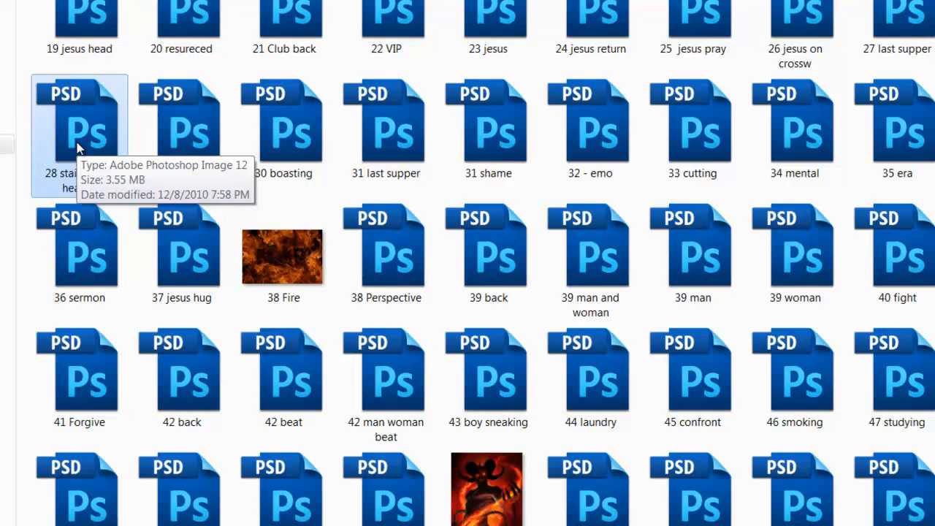
left_click(906, 135, "shift")
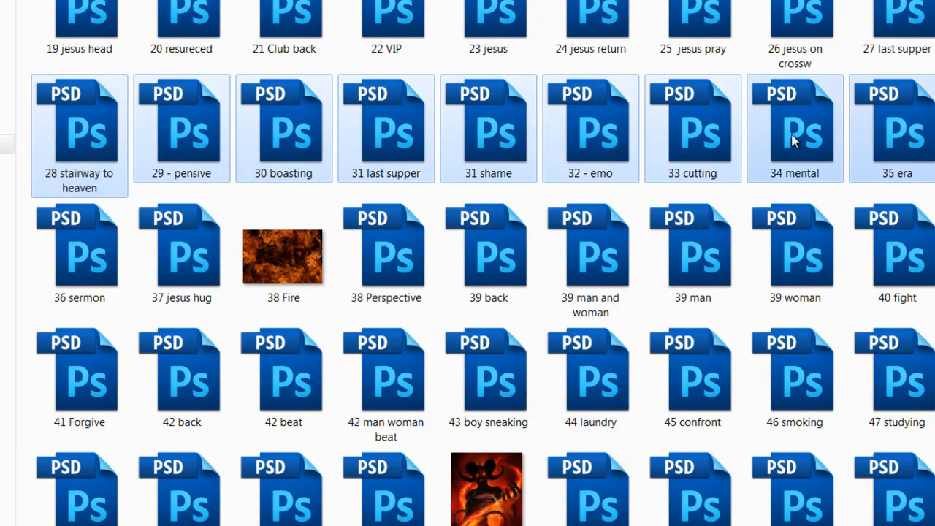
left_click(605, 261, "shift")
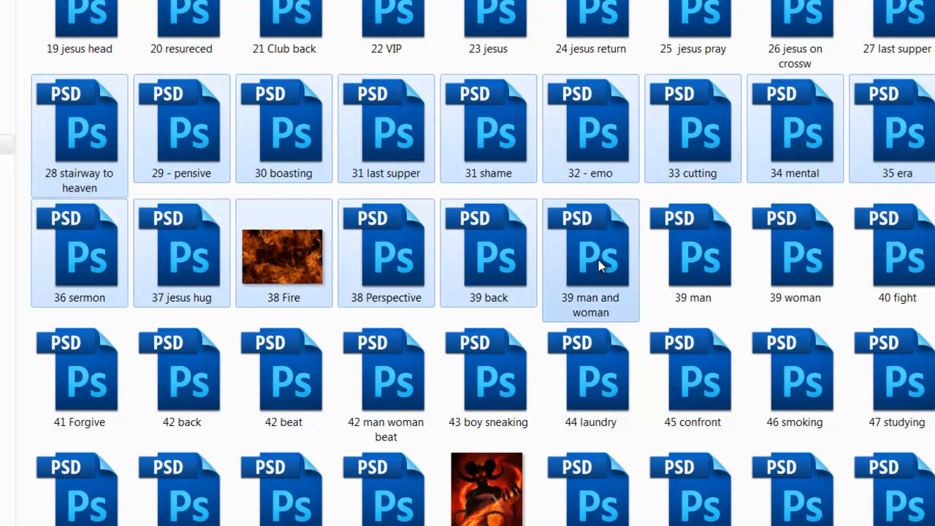
left_click(276, 389, "shift")
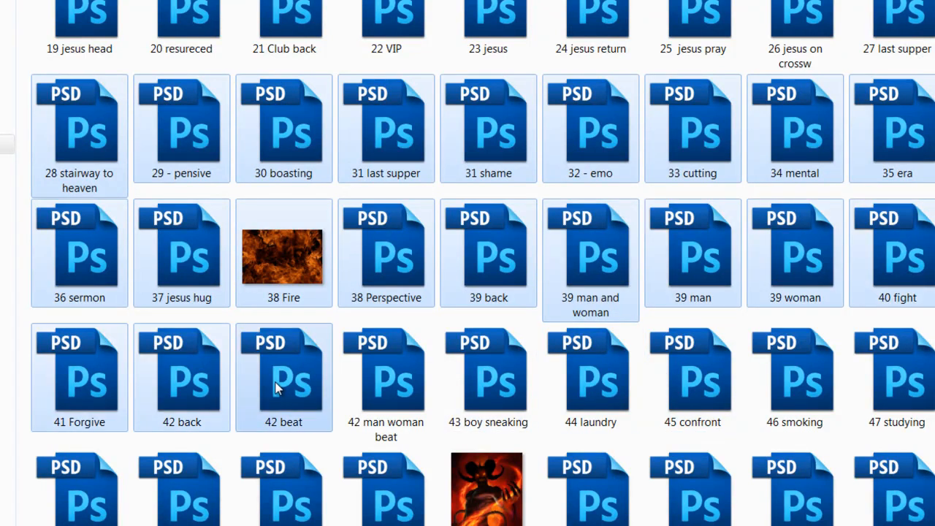
left_click(99, 132)
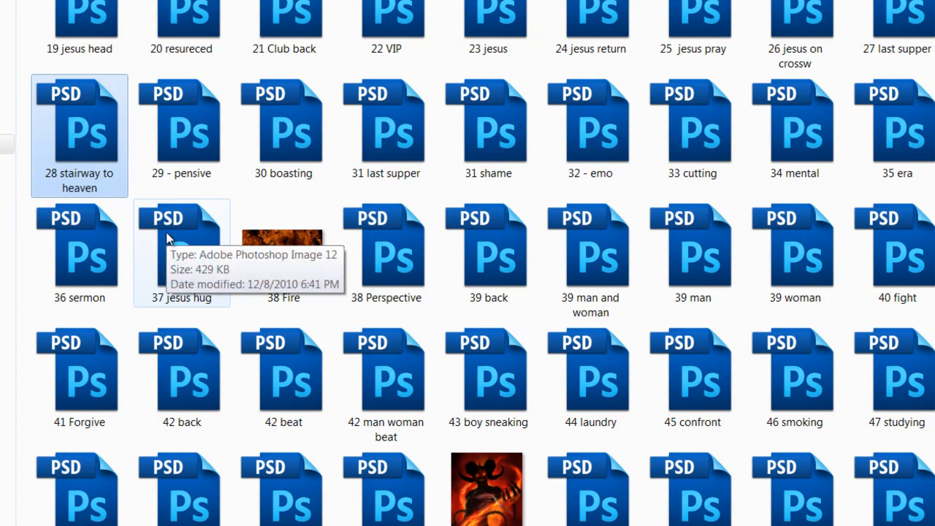
Add 30 boasting, 31 shame, 33 cutting, 35 era, 39, 43 boy sneaking, 42 beat and 38 Perspective individually
left_click(286, 128, "ctrl")
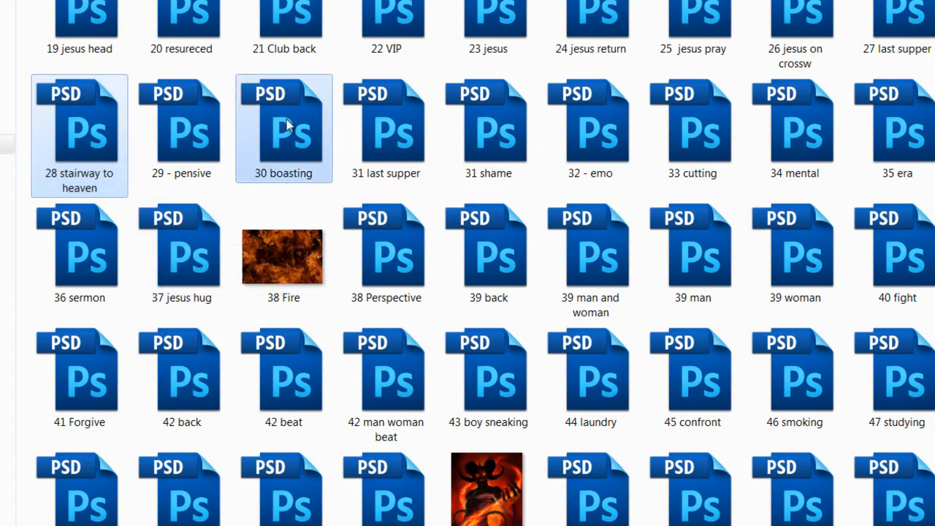
left_click(516, 141, "ctrl")
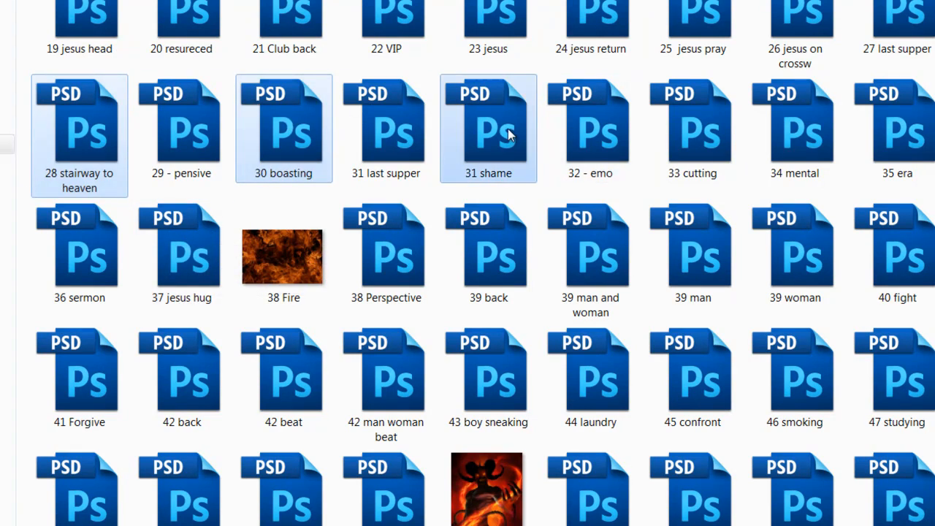
left_click(730, 137, "ctrl")
left_click(905, 135, "ctrl")
left_click(733, 257, "ctrl")
left_click(471, 402, "ctrl")
left_click(282, 388, "ctrl")
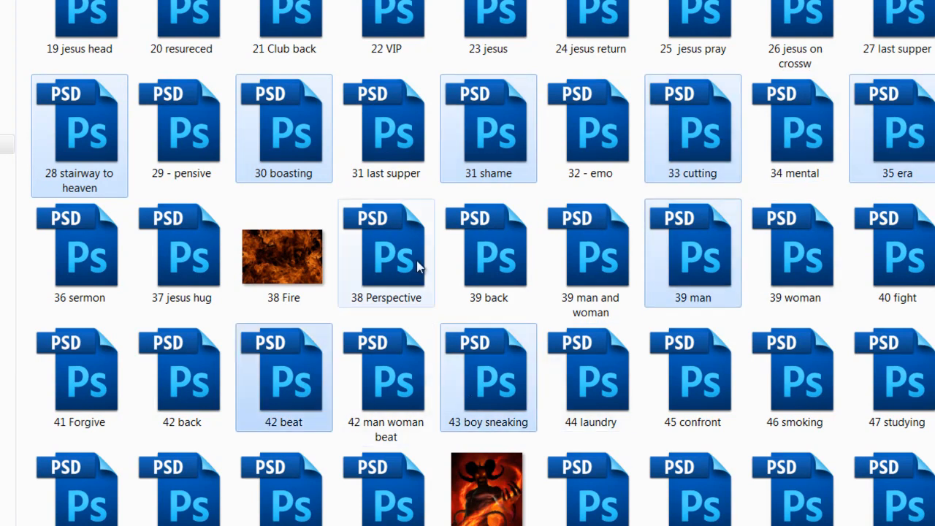
left_click(420, 264, "ctrl")
left_click(490, 256, "ctrl")
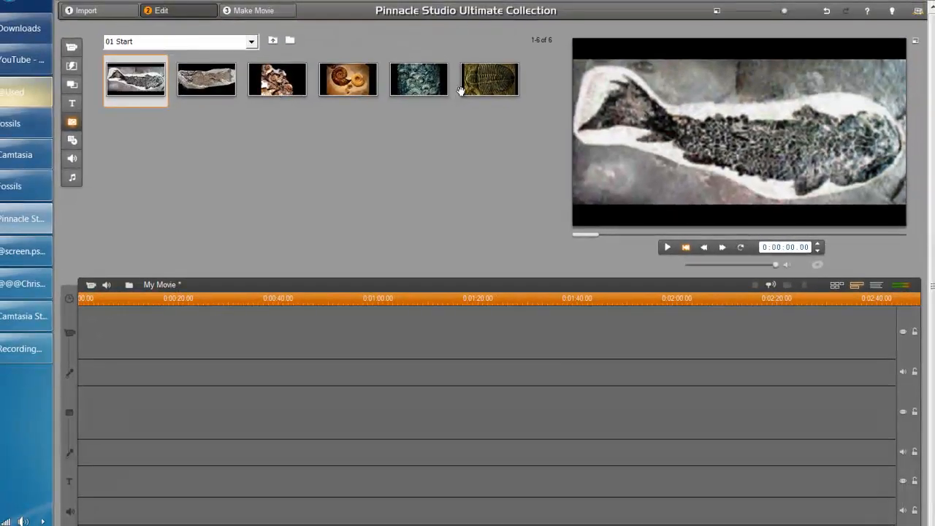
Drag all six 01 Start fossil photos onto the video track and open the folder browser
left_click(455, 60, "shift")
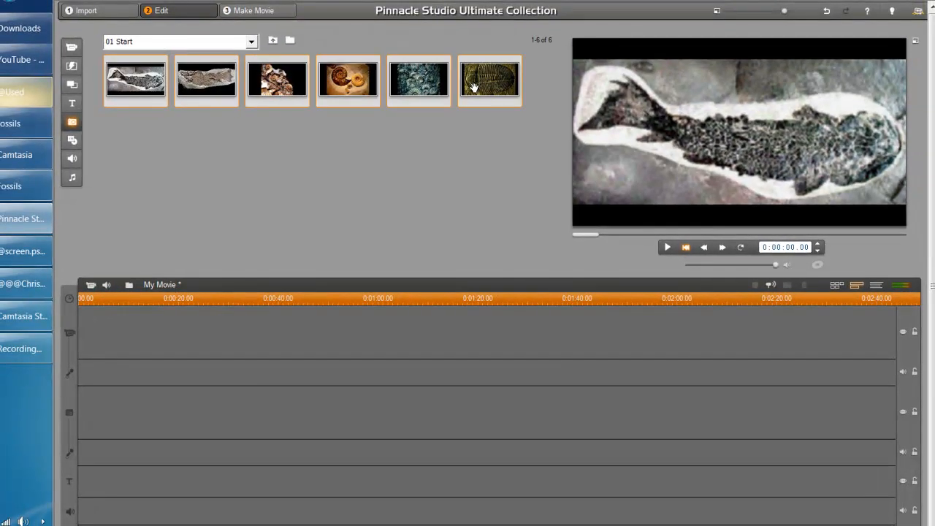
left_click_drag(141, 96, 124, 348)
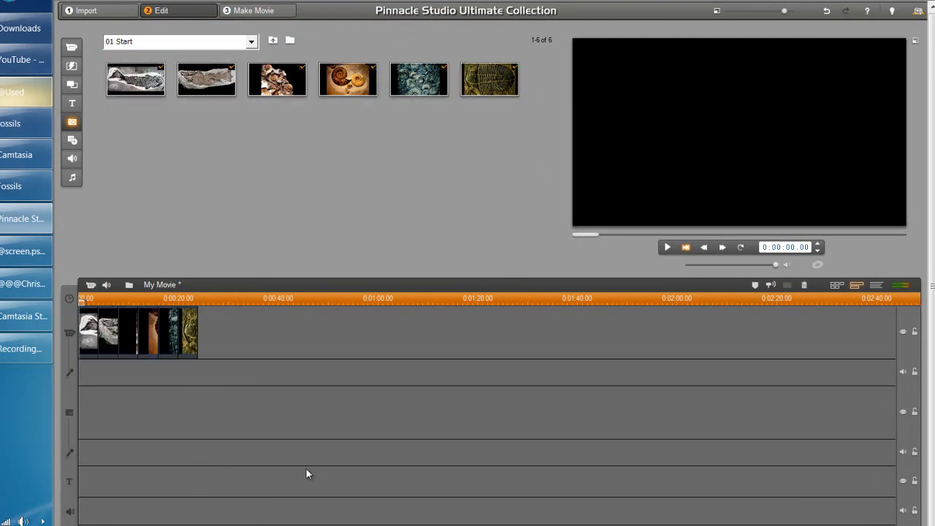
left_click(293, 42)
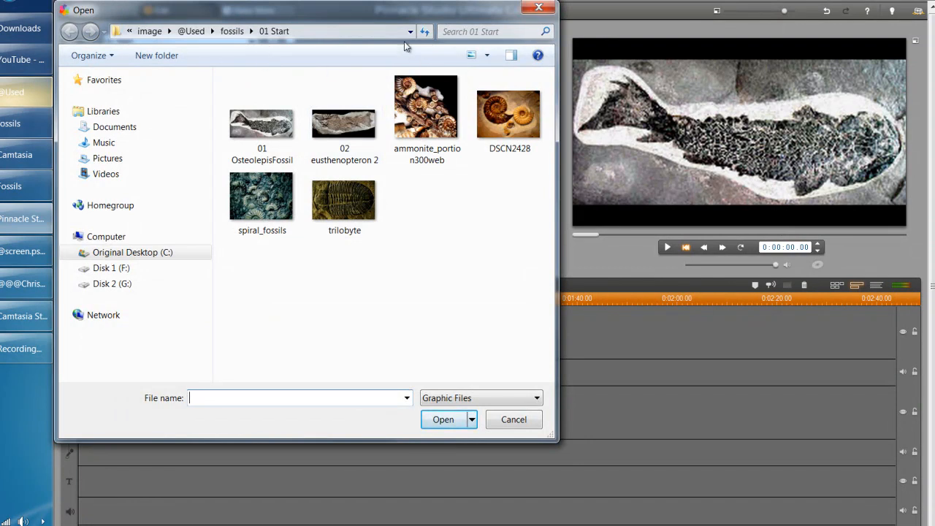
Load the 14 images from fossils > 06 Carniverous into the album
left_click(232, 30)
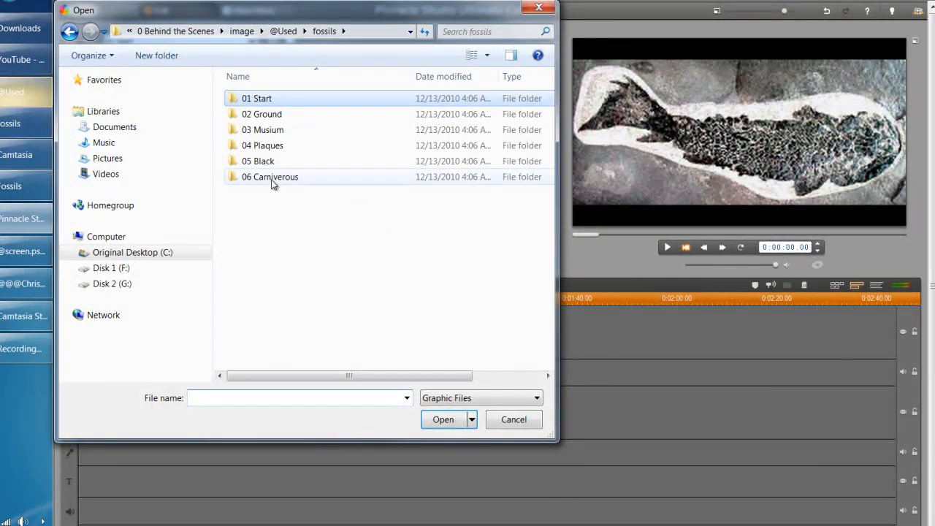
double_click(272, 177)
left_click(340, 142)
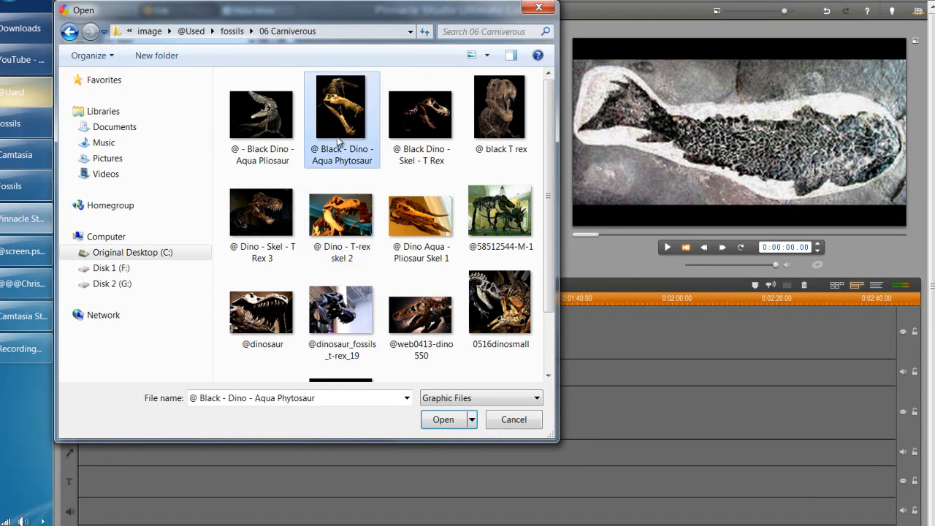
double_click(281, 127)
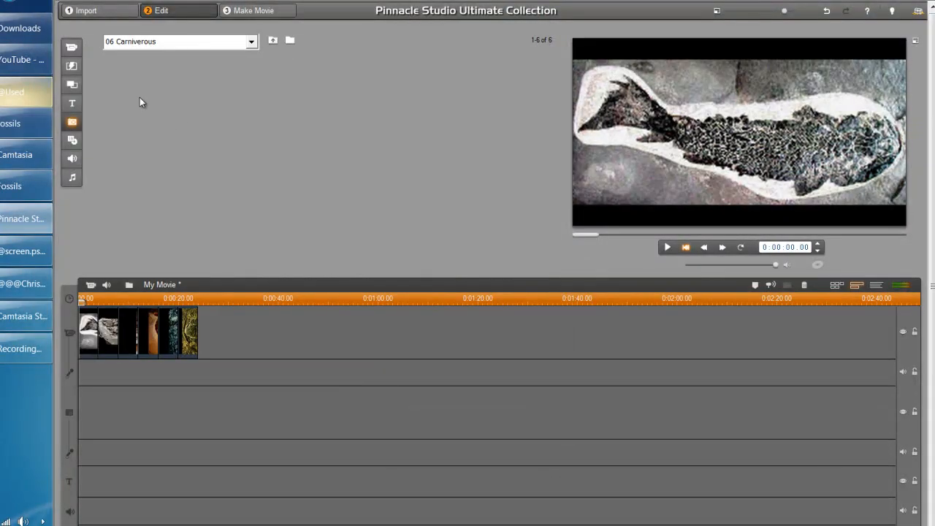
Add all 14 dinosaur photos after the fossil clips and widen the timeline view
left_click(143, 79)
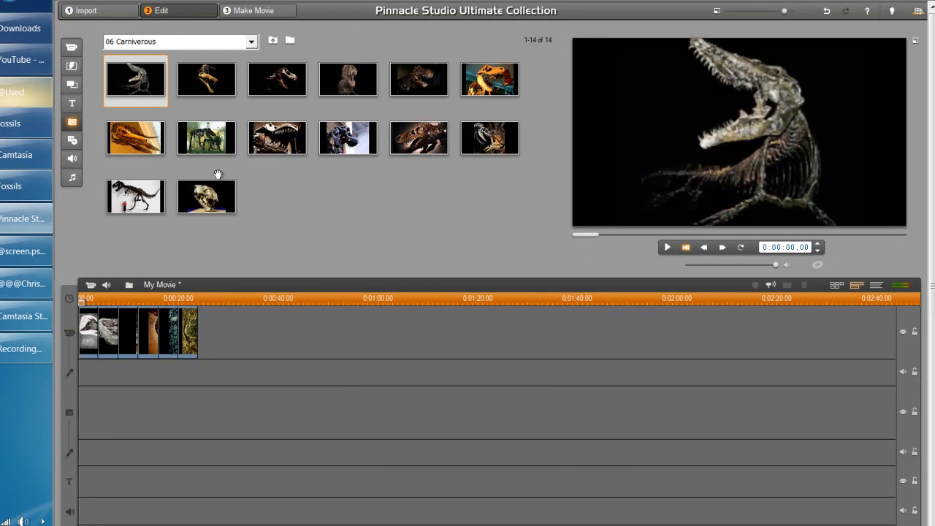
key("ctrl+a")
left_click_drag(162, 129, 377, 371)
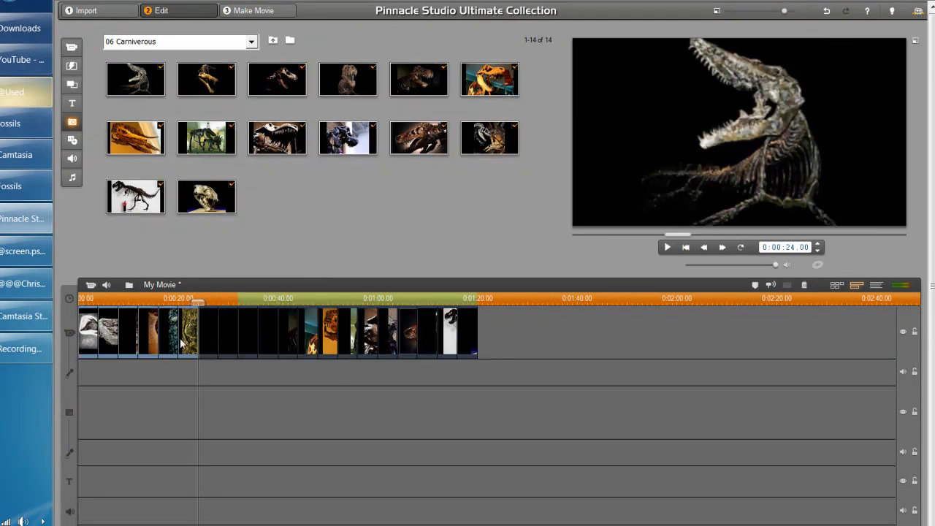
left_click_drag(206, 300, 332, 300)
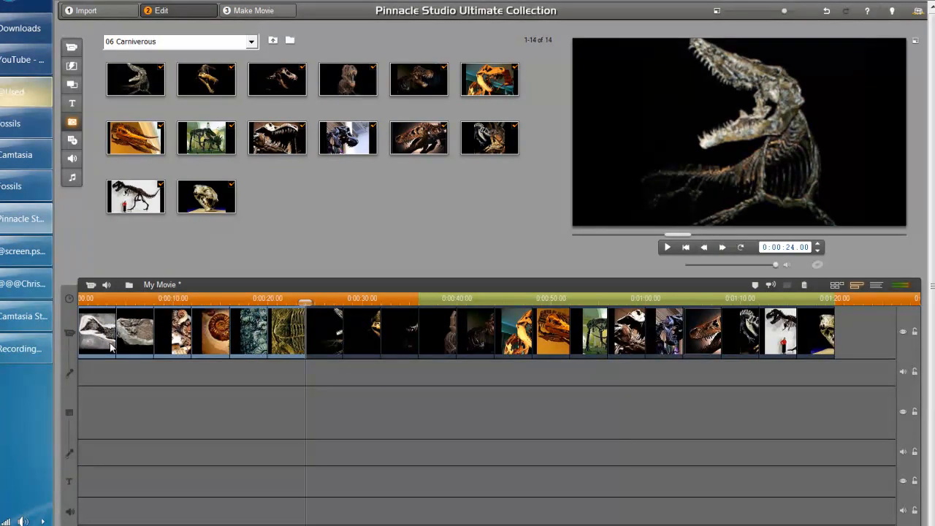
left_click(110, 338)
Set the first fossil clip's duration to 0 seconds and 15 frames
double_click(108, 337)
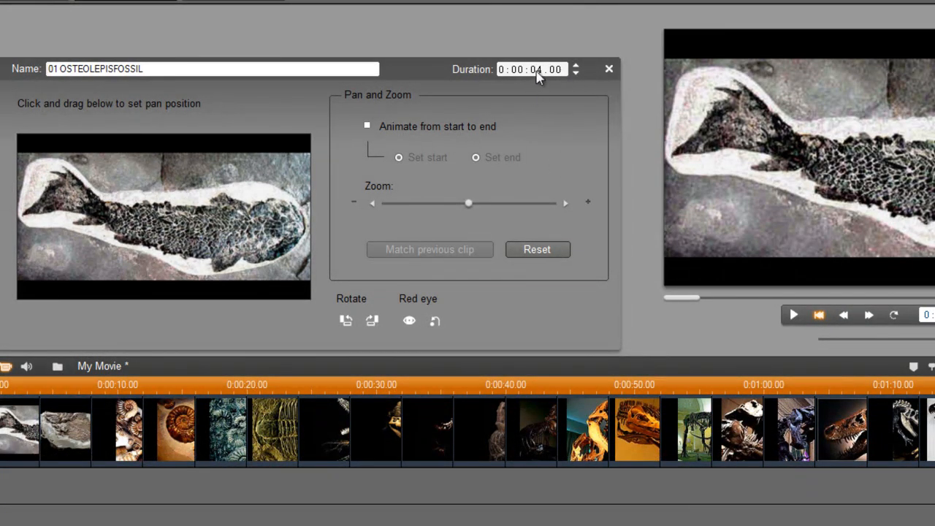
left_click(538, 71)
type("0")
key("Return")
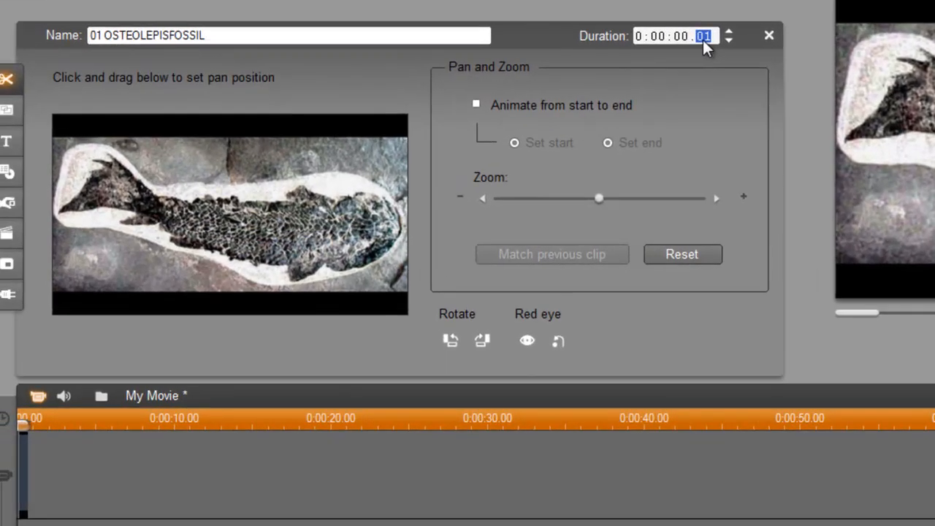
type("15")
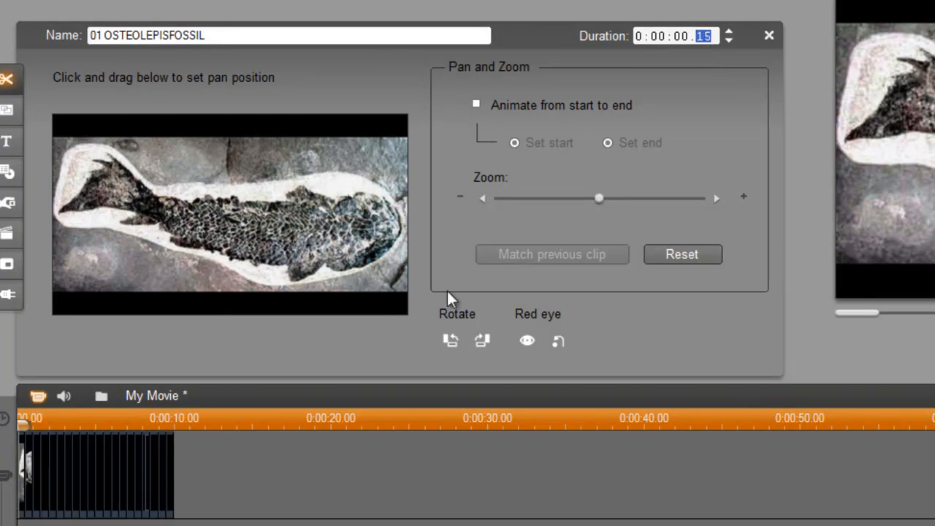
Step the clip's frames down to 05 and zoom the timeline ruler in
left_click(728, 41)
left_click(727, 41)
left_click(727, 41)
left_click(727, 41)
left_click(727, 41)
left_click(727, 41)
left_click(727, 41)
left_click(727, 40)
left_click(727, 41)
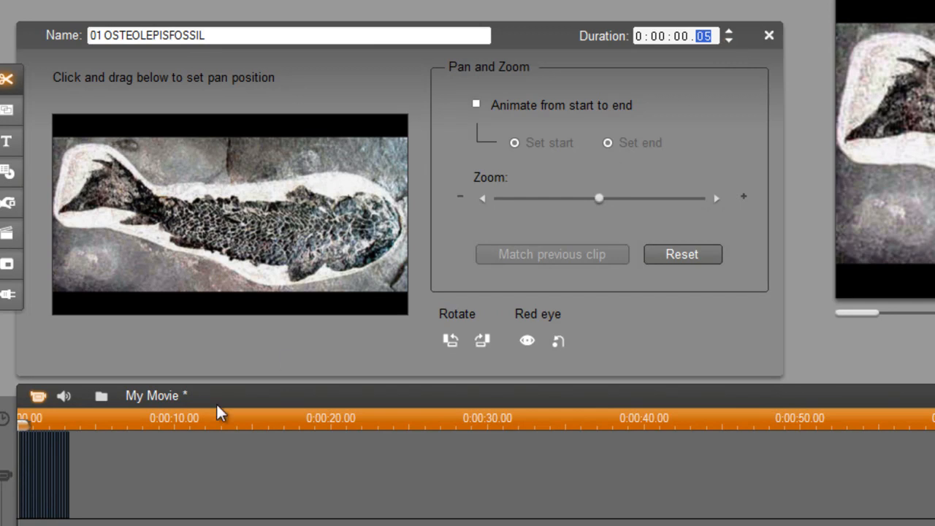
left_click_drag(163, 421, 658, 426)
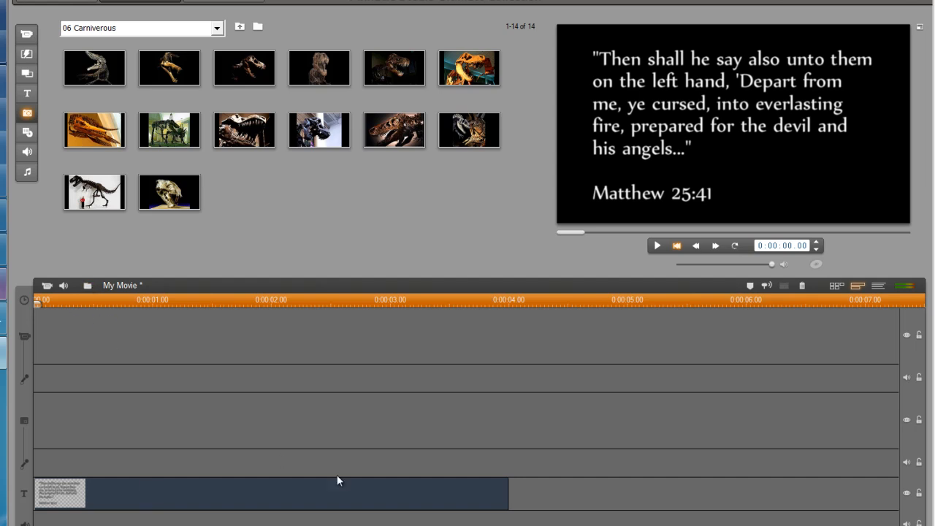
Split the Matthew 25:41 title clip at 0:00:00.21 with the razor tool
left_click_drag(41, 305, 207, 316)
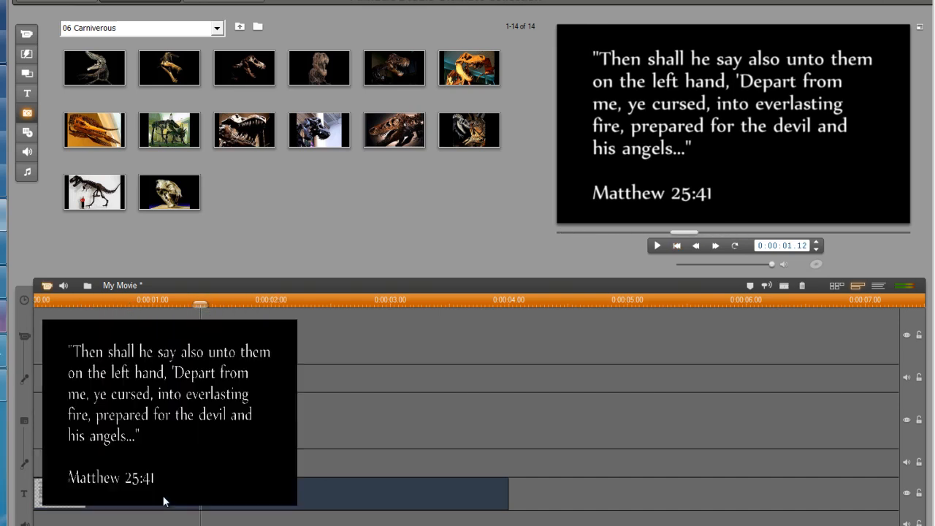
double_click(163, 495)
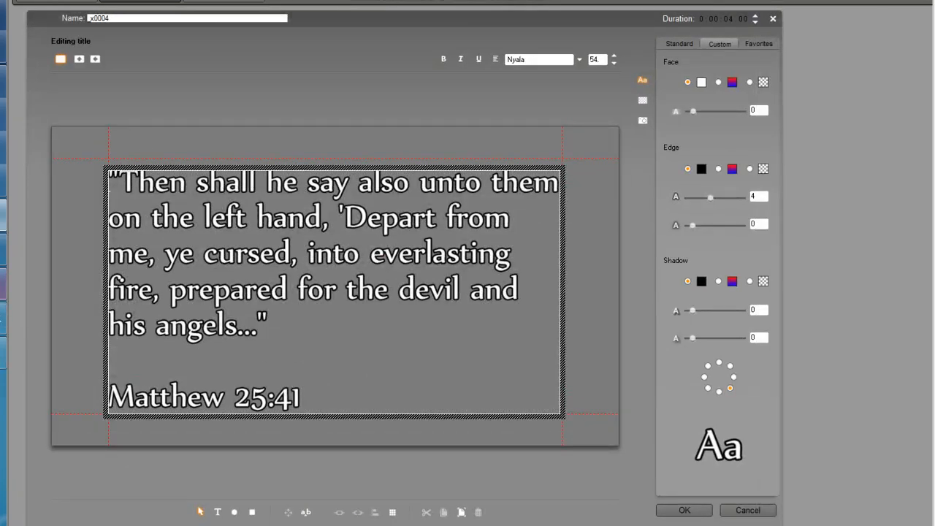
left_click(748, 511)
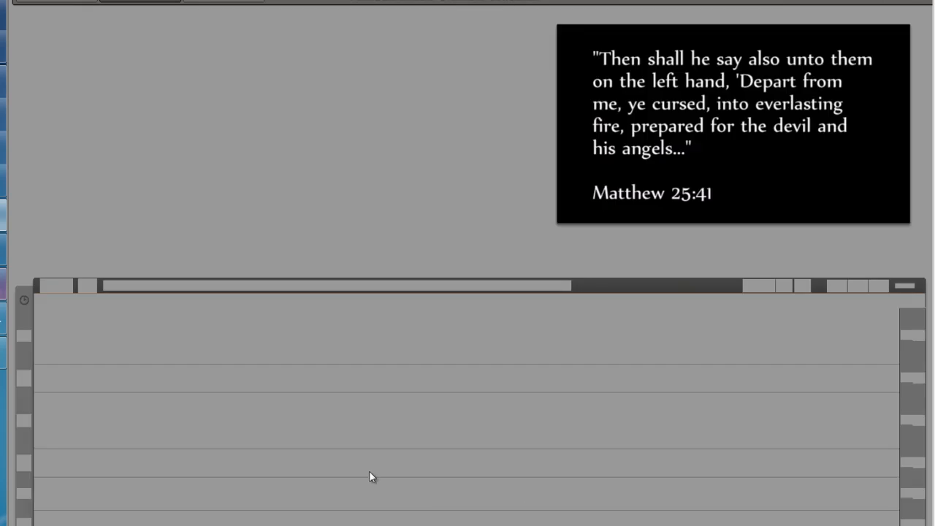
left_click_drag(200, 303, 117, 302)
left_click(783, 286)
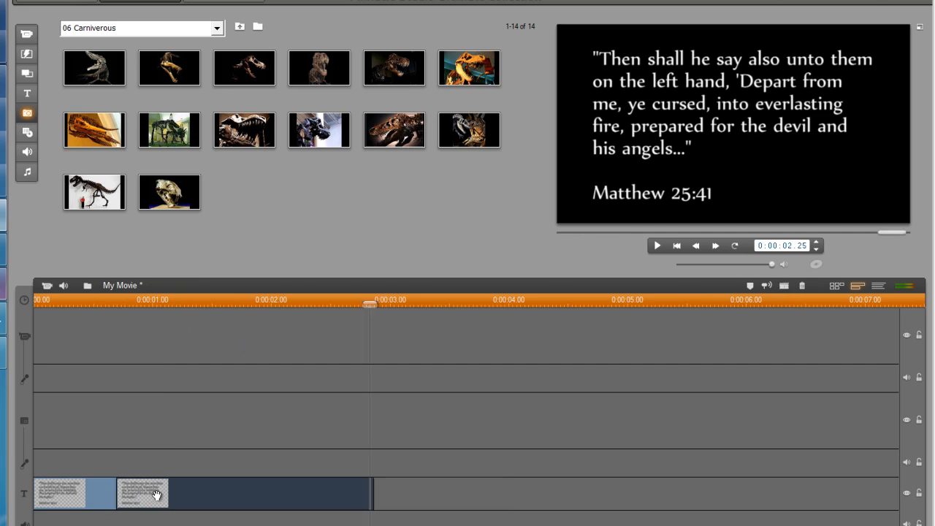
In the first title piece, make 'devil and his angels...' yellow and underlined, then accept
double_click(156, 493)
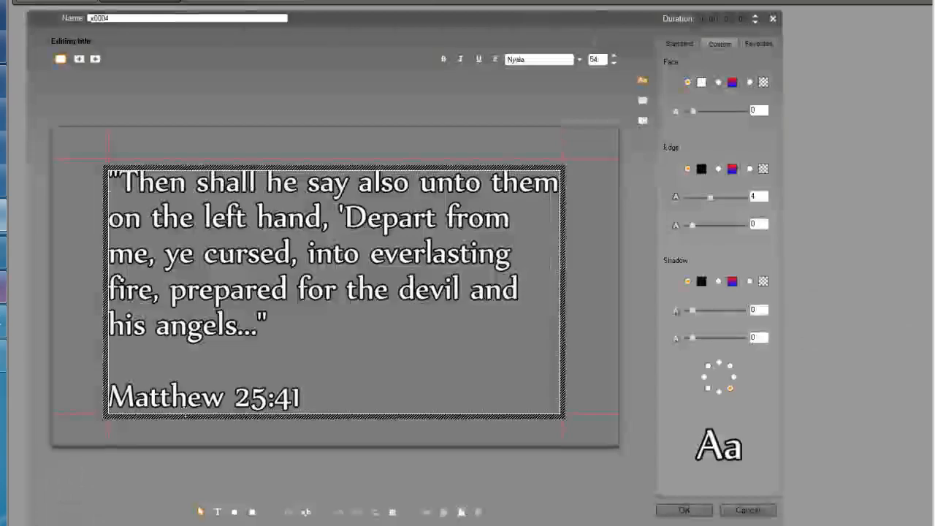
left_click_drag(400, 290, 258, 327)
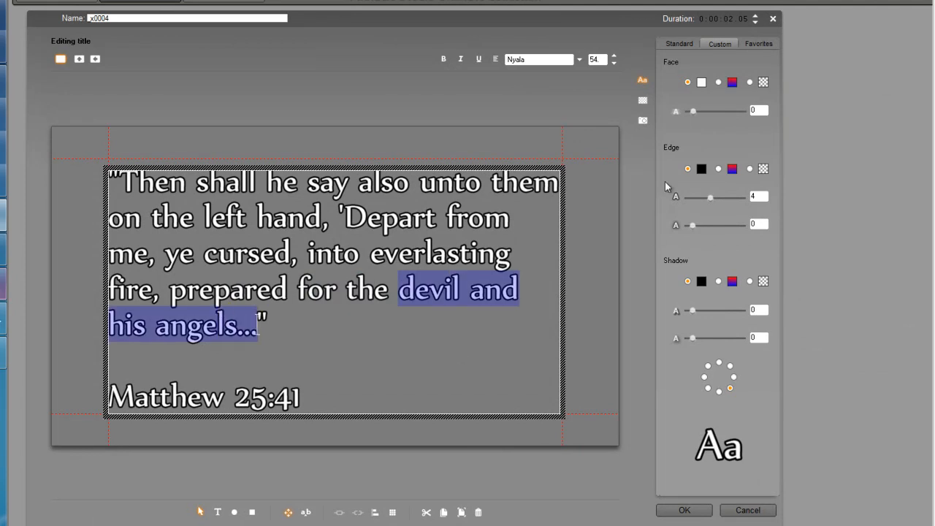
left_click(685, 44)
left_click(720, 43)
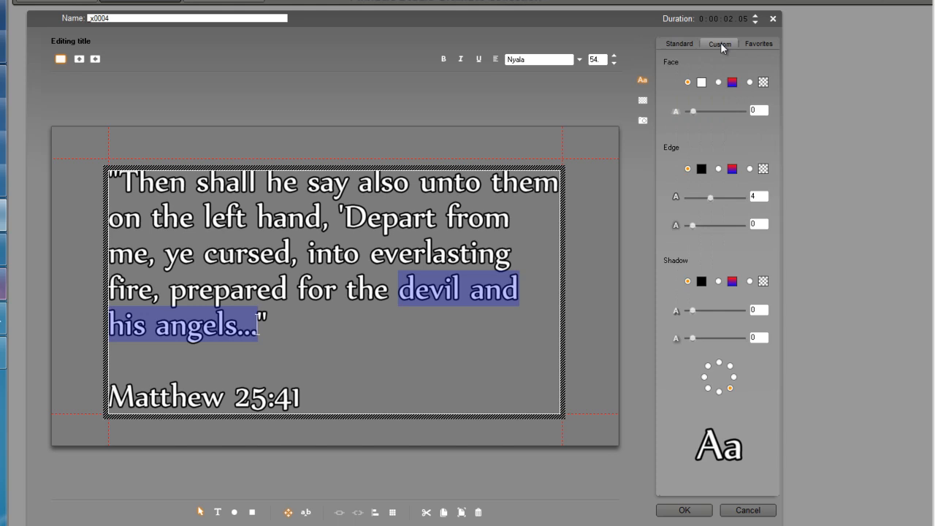
left_click(700, 83)
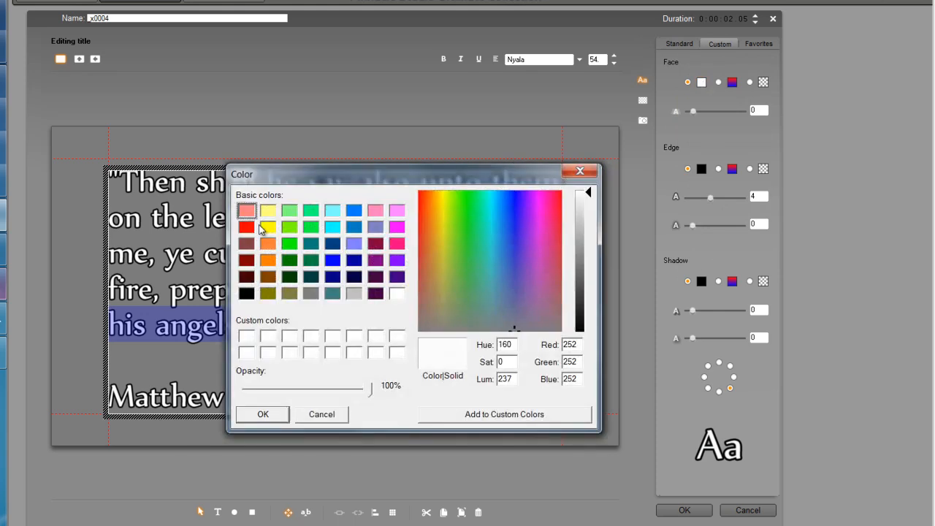
left_click(267, 228)
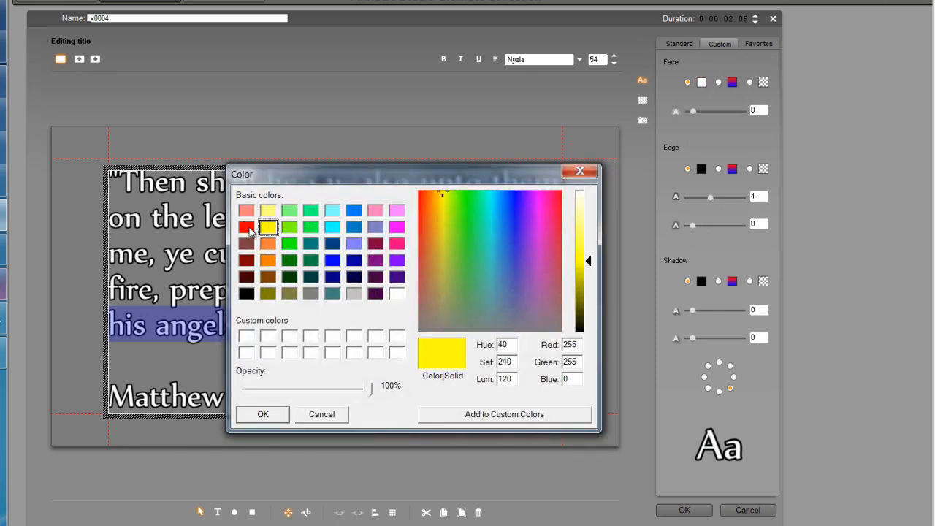
left_click(263, 414)
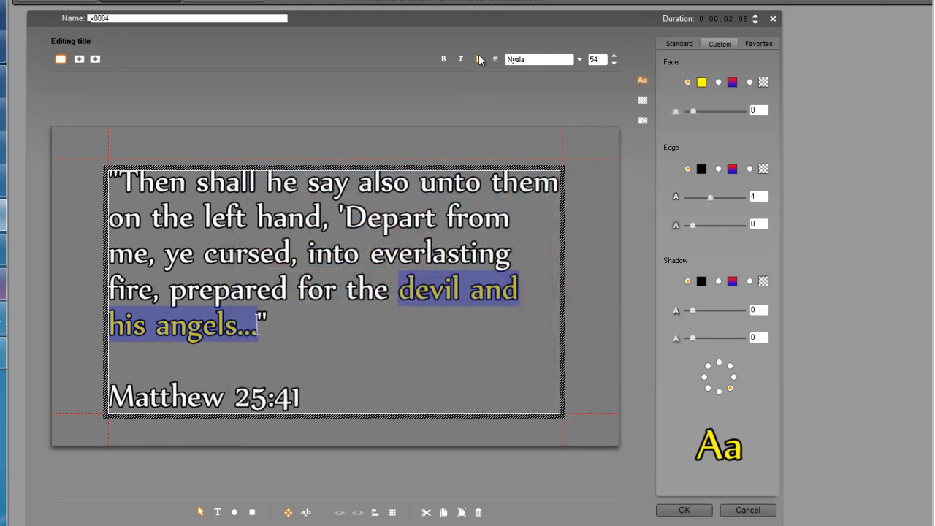
left_click(479, 58)
left_click_drag(440, 352, 429, 284)
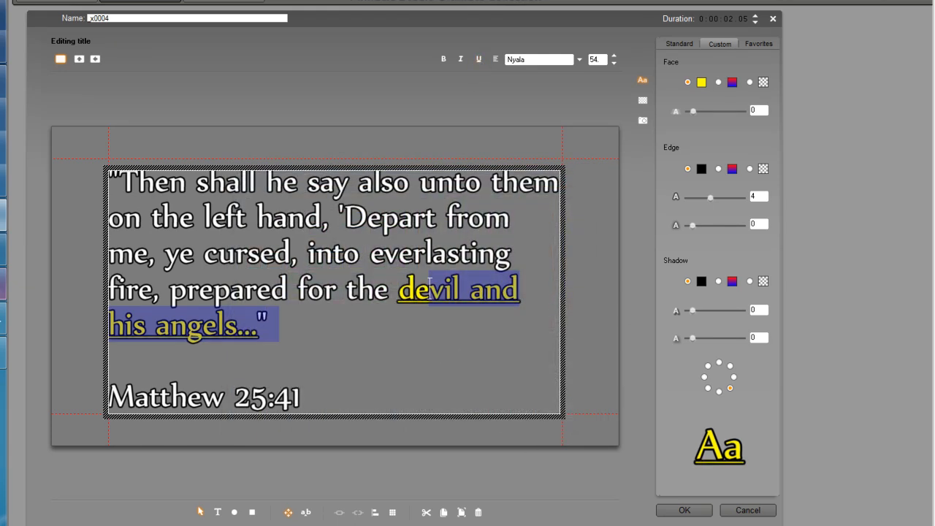
left_click(684, 511)
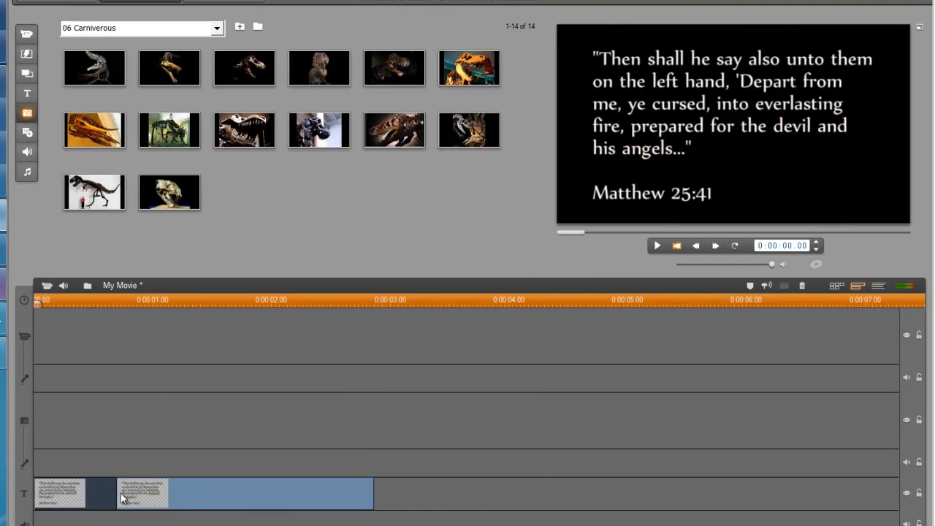
Shift the highlighted title right, drop a 2D wipe between the title pieces, and stretch it to 0:04
left_click_drag(109, 495, 137, 498)
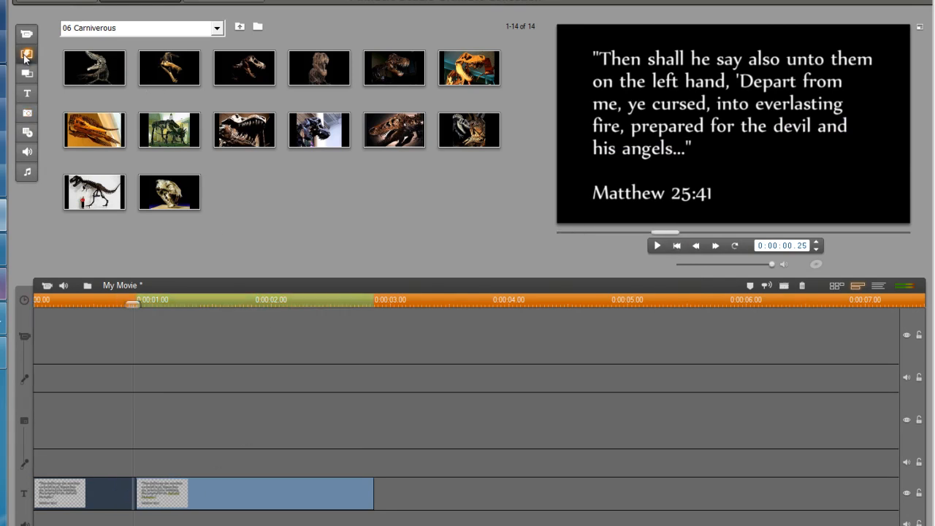
left_click(26, 54)
left_click_drag(130, 60, 135, 496)
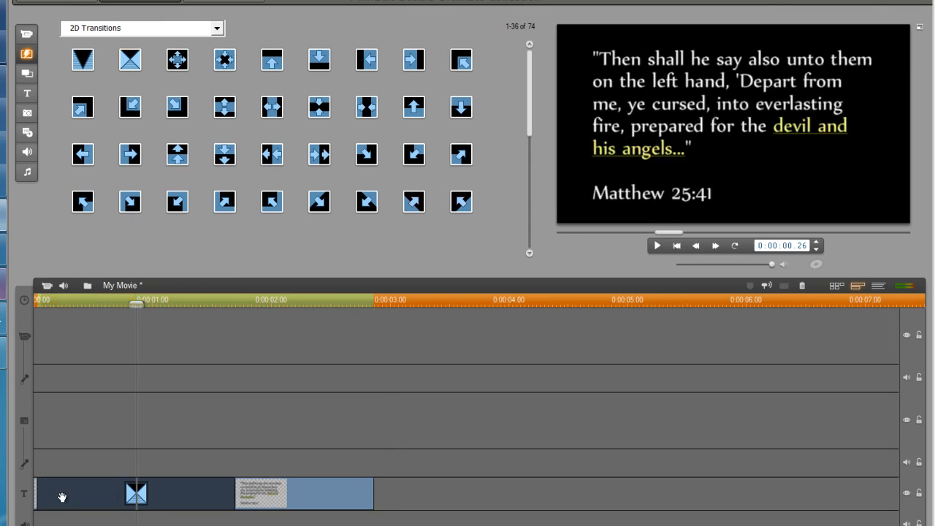
left_click_drag(40, 499, 87, 498)
key("space")
key("space")
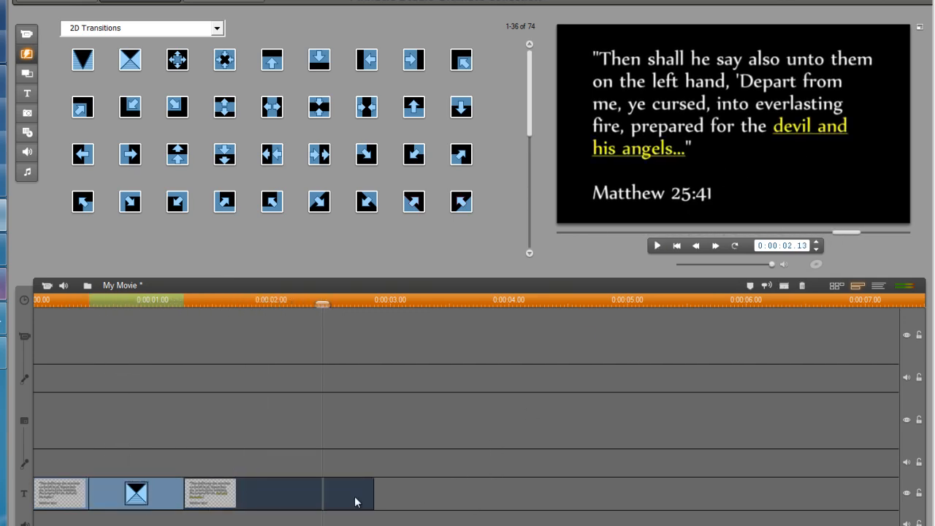
left_click_drag(371, 487, 555, 497)
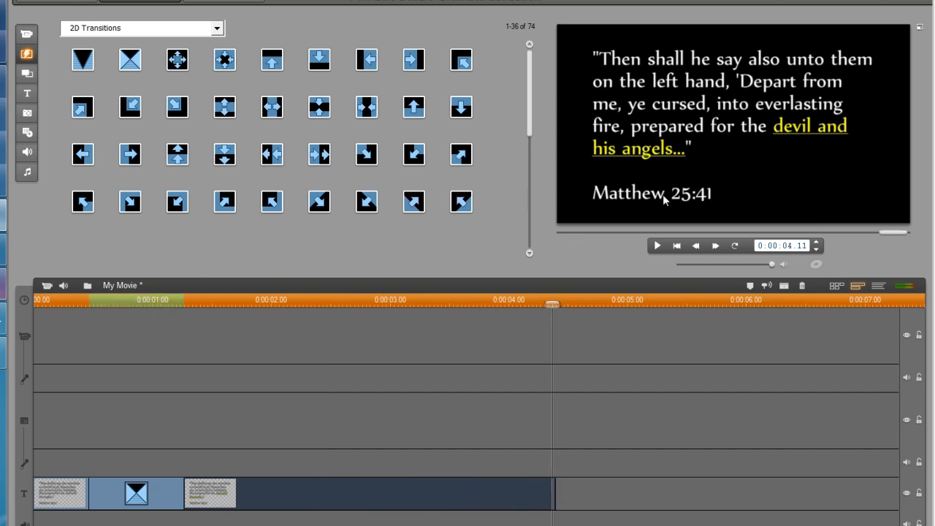
Delete the Matthew 25:41 reference line from the first title clip
double_click(85, 494)
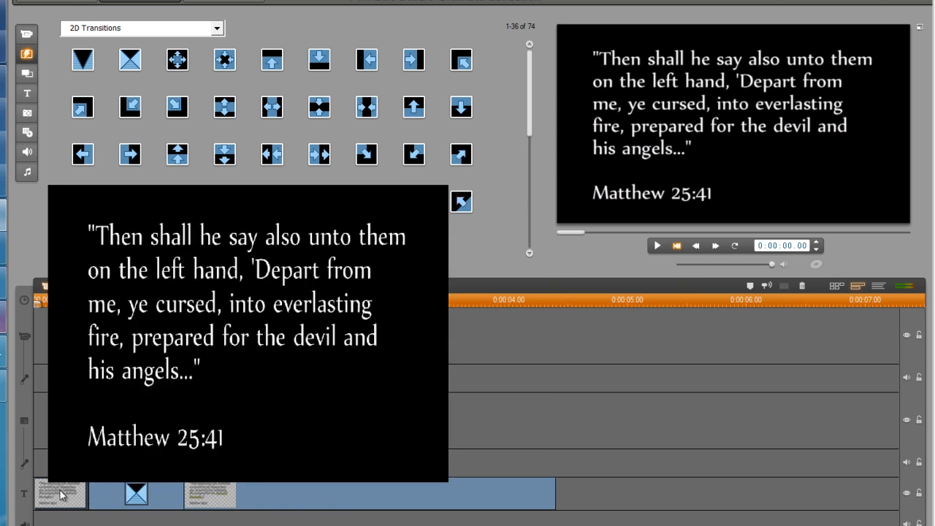
left_click_drag(302, 397, 108, 397)
key("Delete")
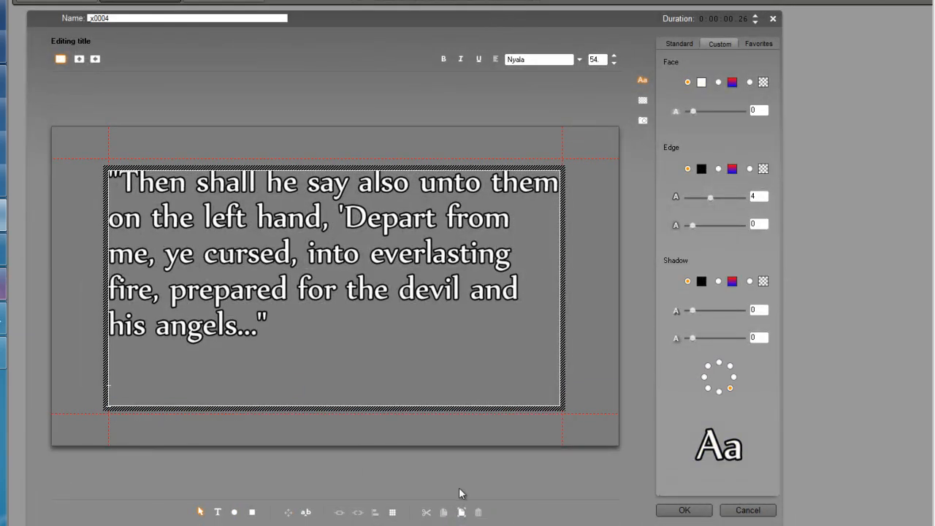
left_click(666, 512)
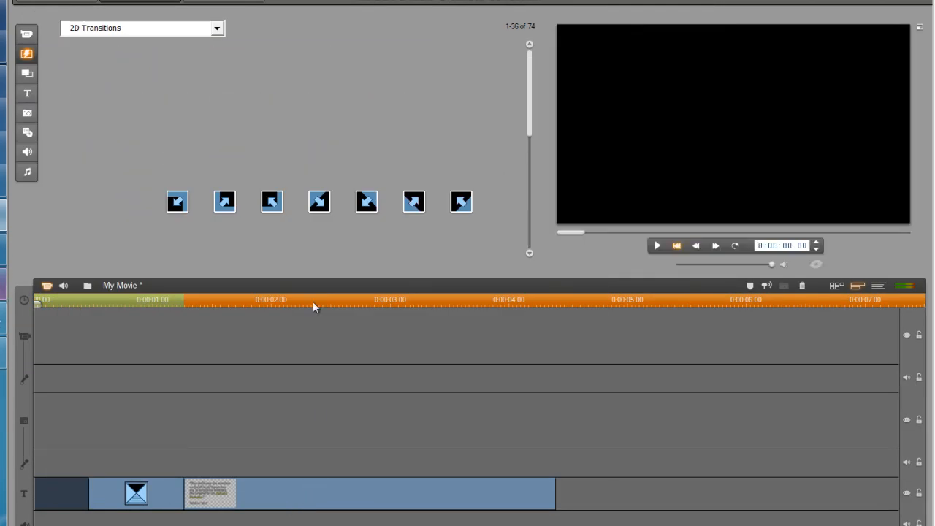
Split the highlighted title at 0:00:02.13 and remove the Matthew 25:41 line from its first half
left_click_drag(311, 300, 322, 302)
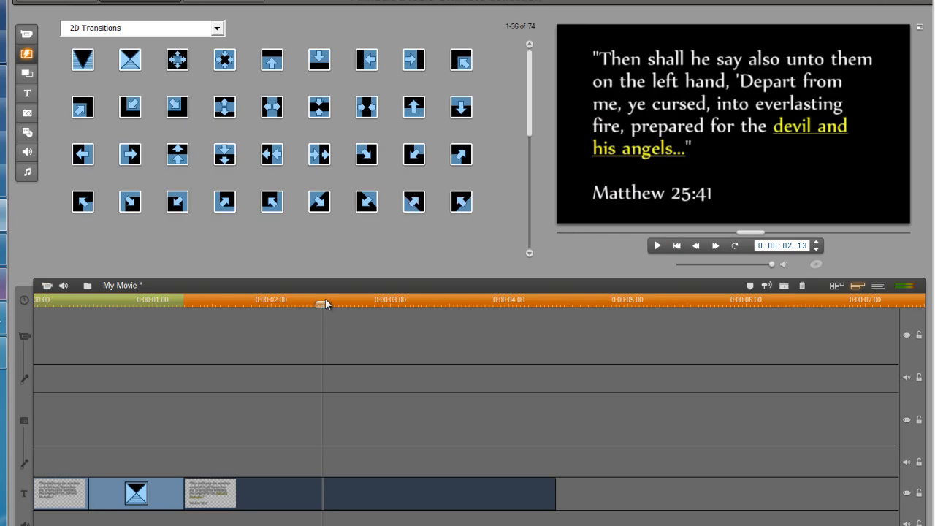
left_click(781, 287)
left_click(262, 497)
double_click(262, 494)
left_click_drag(300, 396, 108, 395)
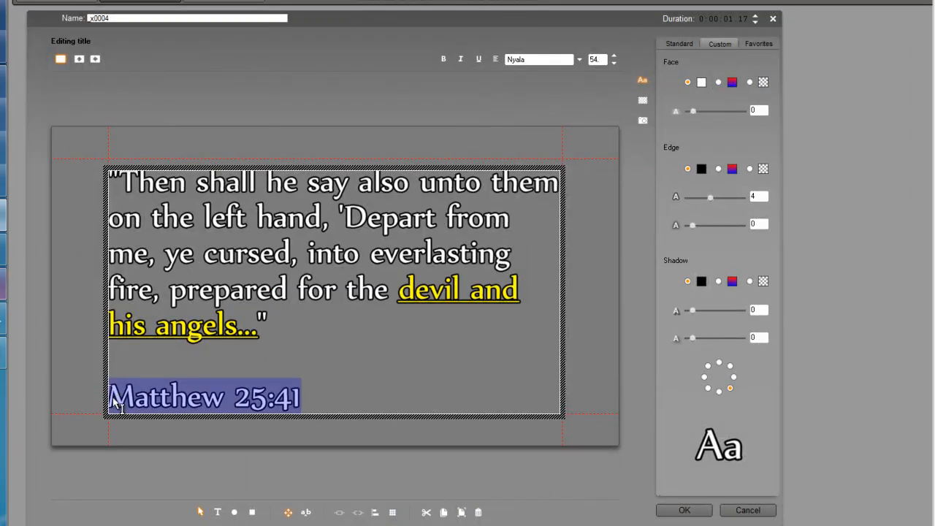
key("Delete")
left_click(666, 510)
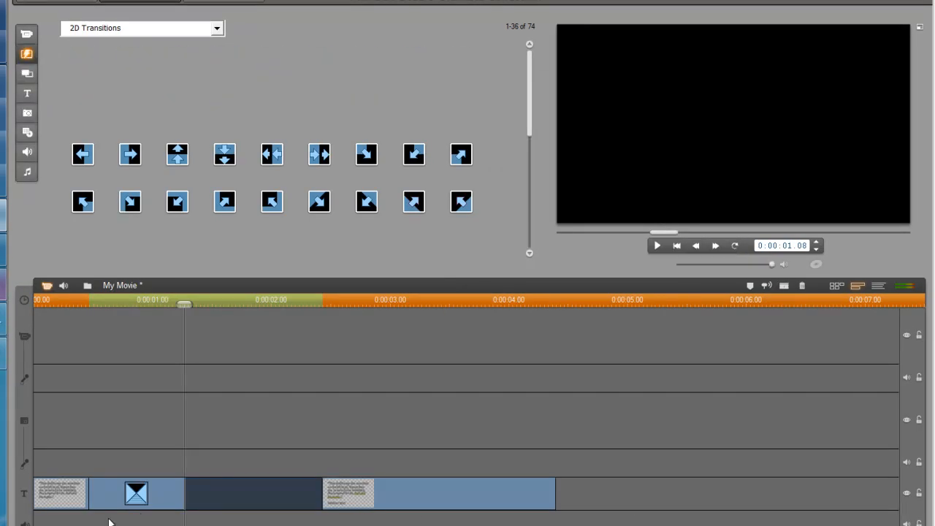
Preview from the start to check which title parts show the reference
left_click(49, 498)
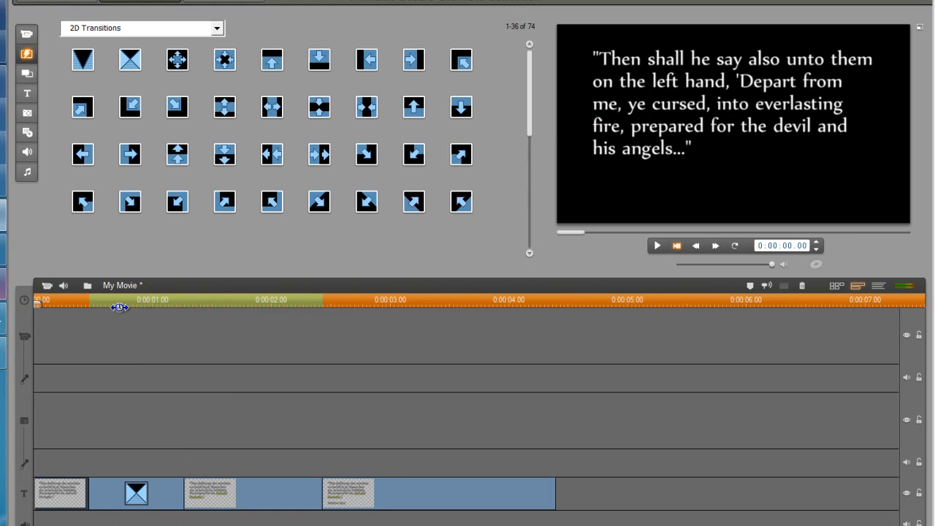
left_click(241, 298)
left_click(425, 303)
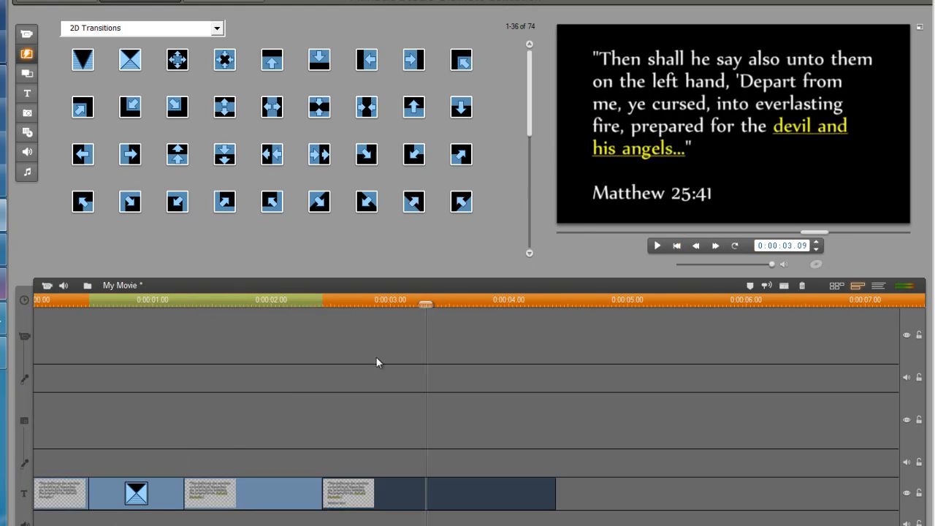
Insert a shortened 2D wipe between the split title halves, play it back, and rewind to the start
left_click_drag(129, 60, 310, 498)
left_click_drag(200, 498, 371, 503)
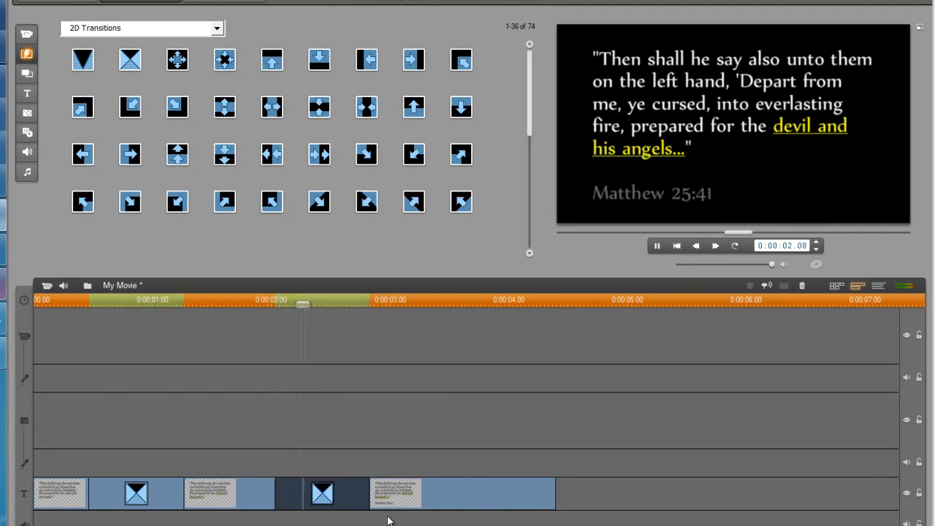
key("space")
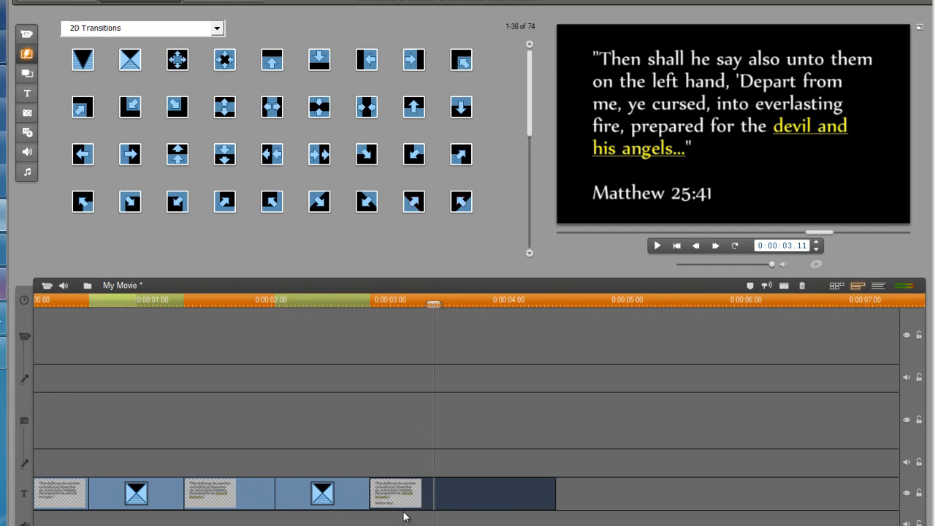
mouse_move(433, 303)
left_mouse_down()
mouse_move(394, 305)
mouse_move(444, 305)
left_mouse_up()
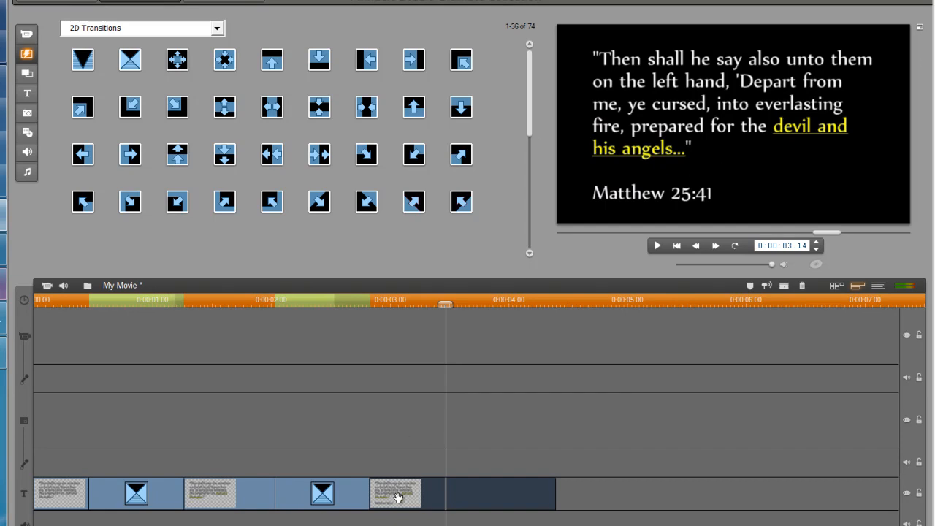
left_click(188, 496)
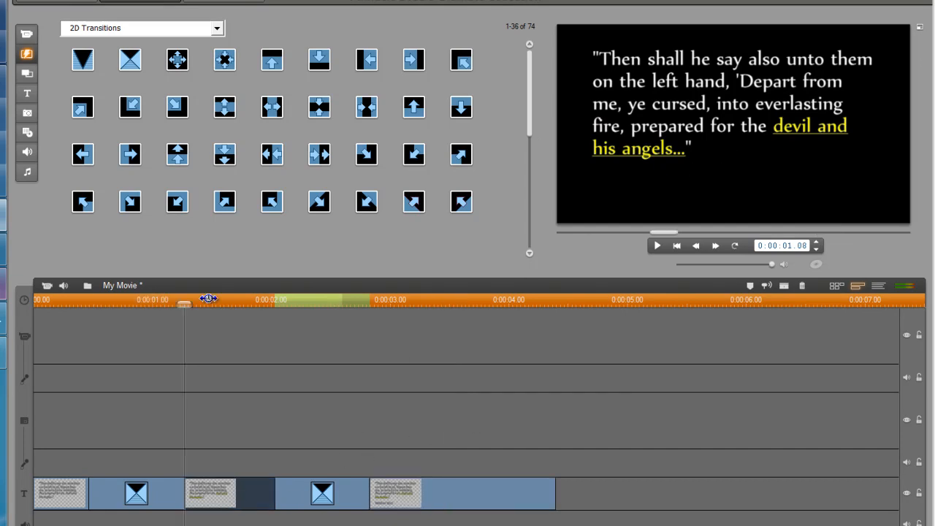
left_click_drag(199, 308, 61, 306)
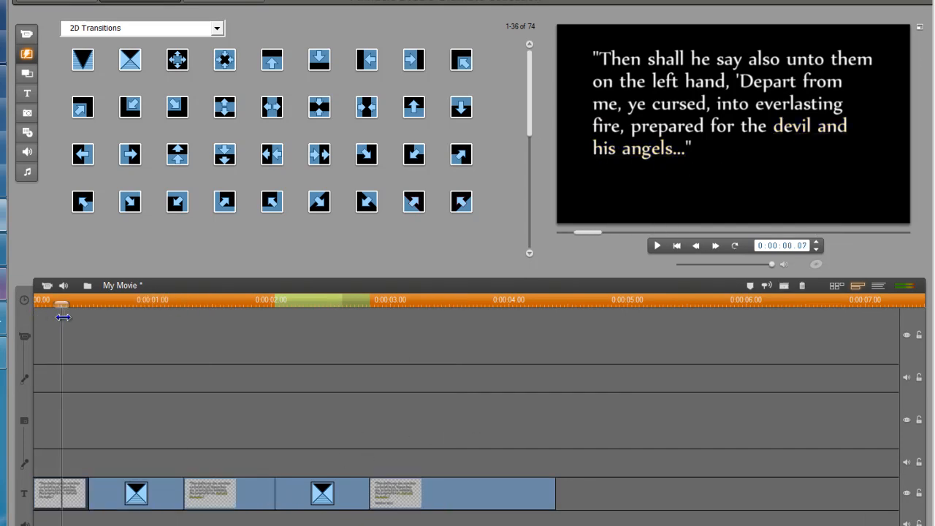
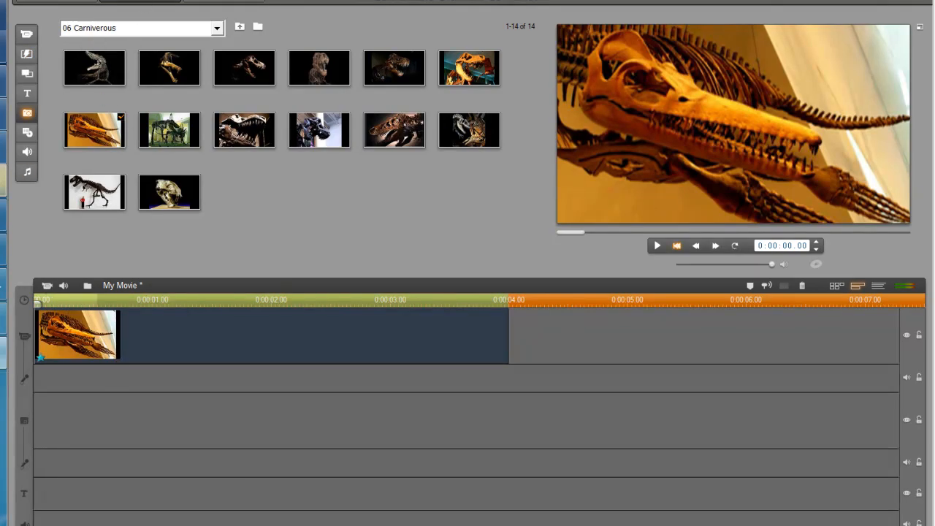
Apply the Studio Ultimate RTFx Old Film effect to the dinosaur skull clip
left_click(136, 0)
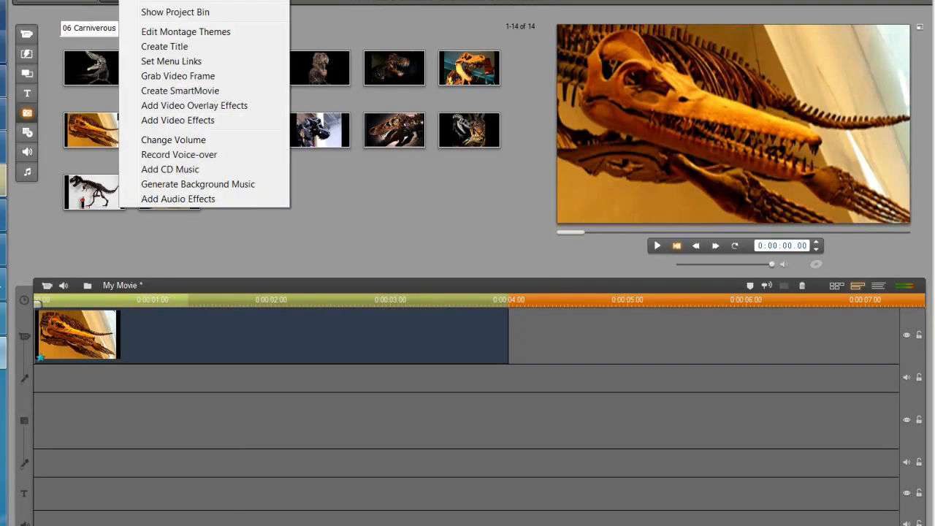
left_click(176, 123)
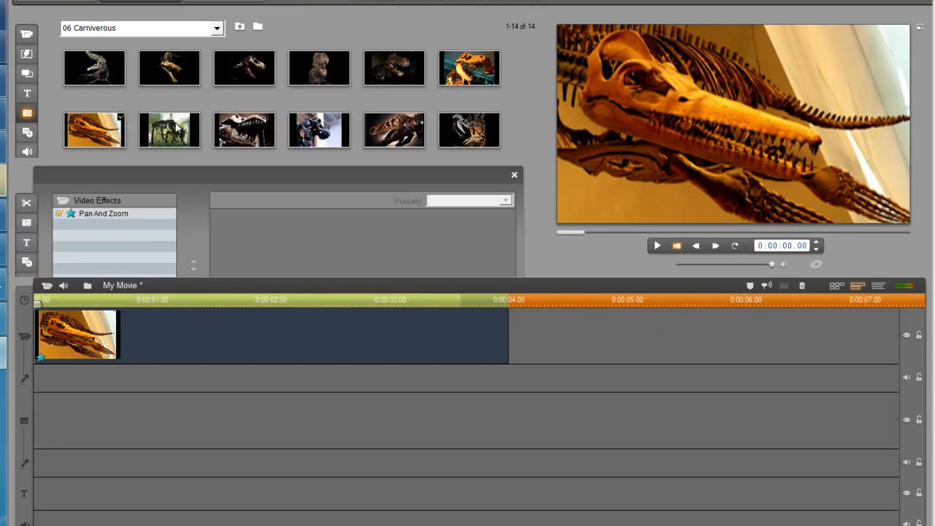
left_click(89, 239)
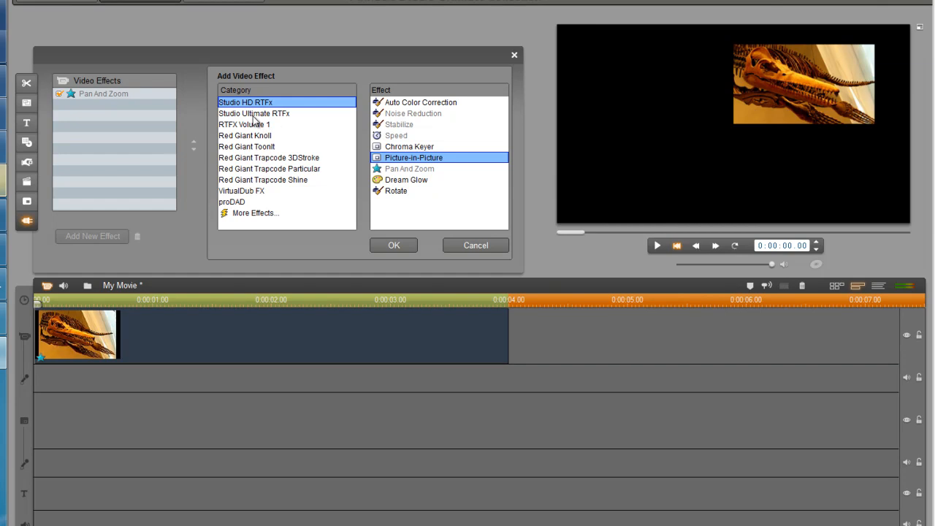
left_click(255, 115)
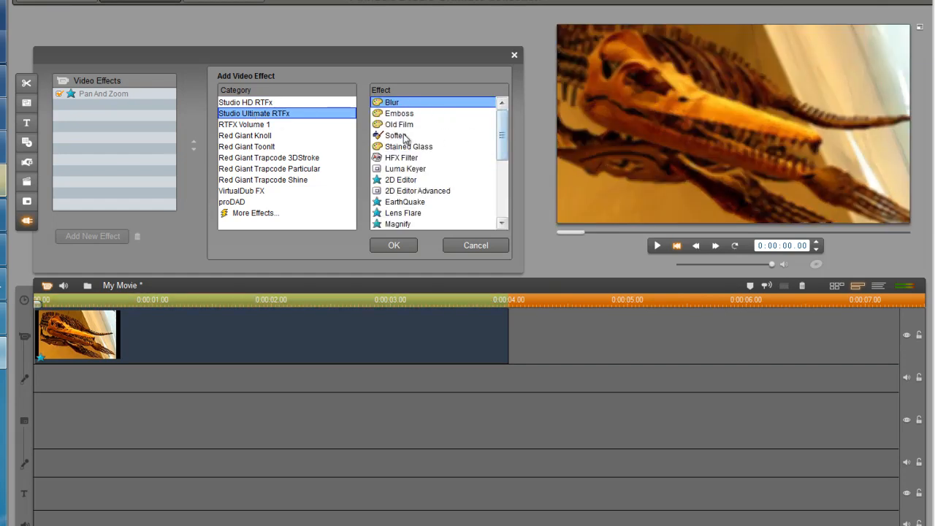
left_click(396, 125)
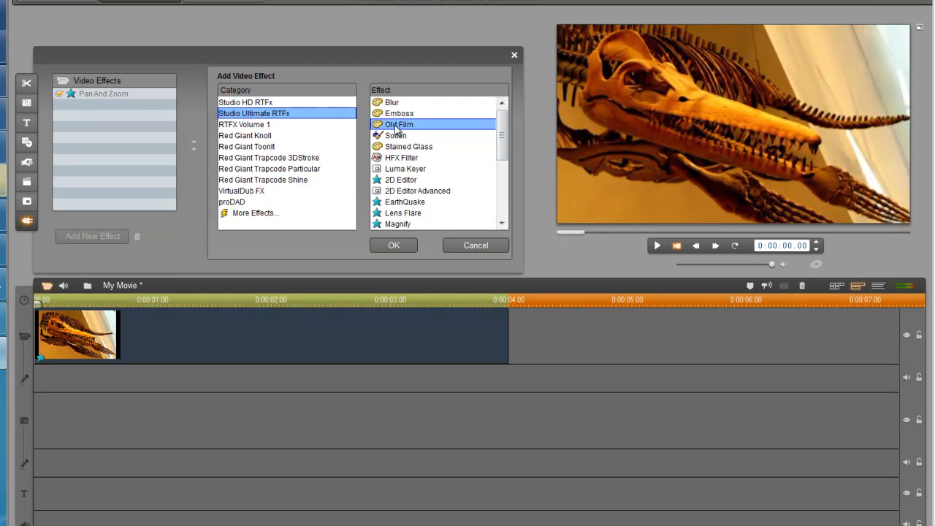
left_click(398, 249)
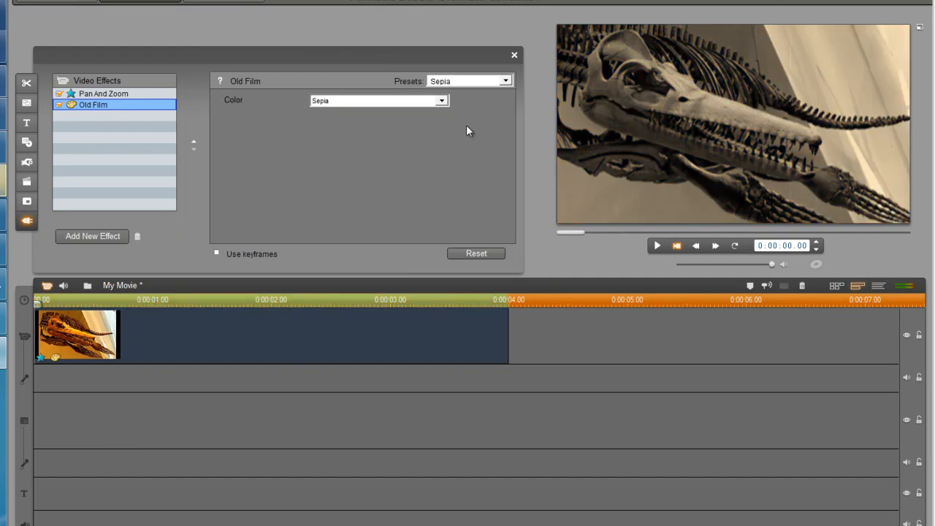
Keep the Sepia Old Film preset, preview the clip, and enable keyframes for the effect
left_click(460, 84)
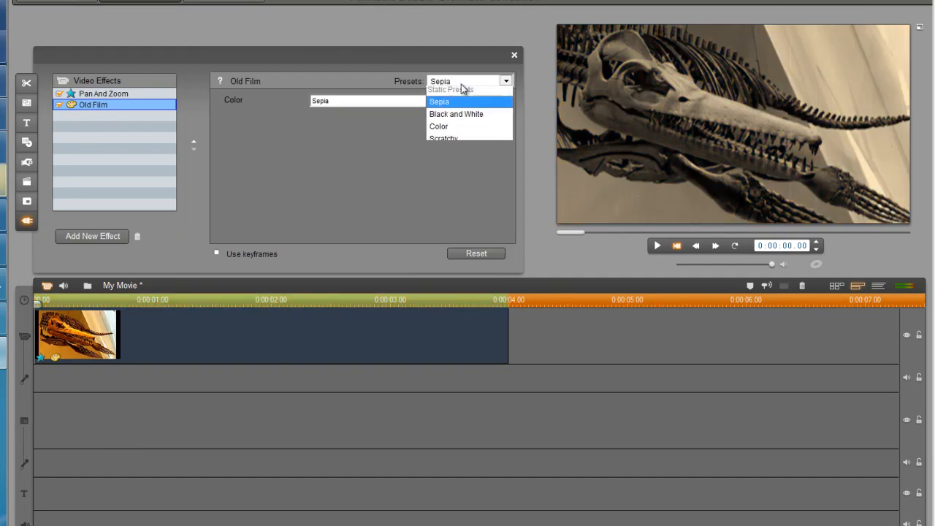
left_click(341, 171)
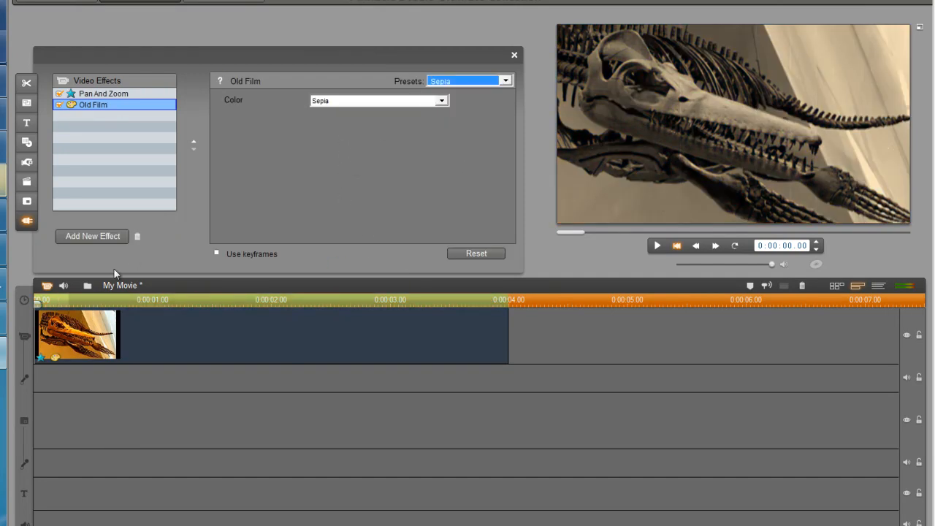
left_click_drag(73, 300, 45, 301)
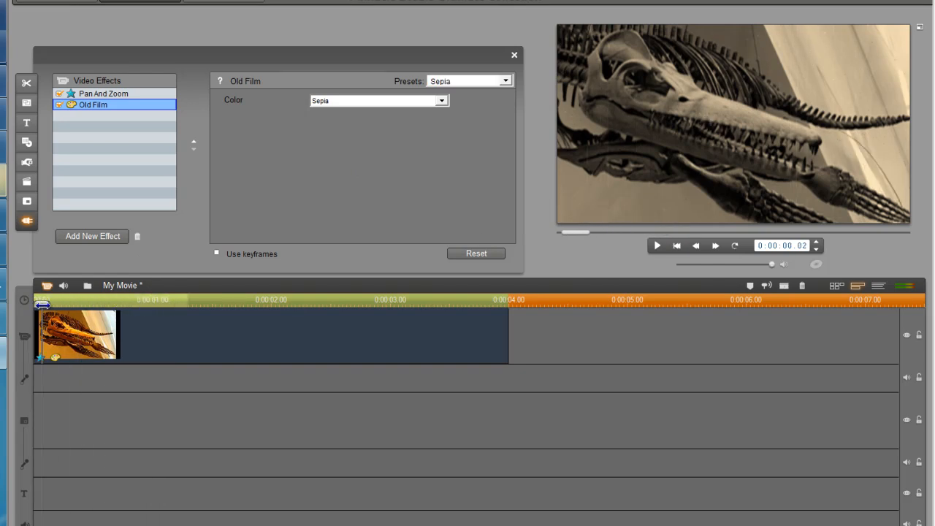
double_click(696, 120)
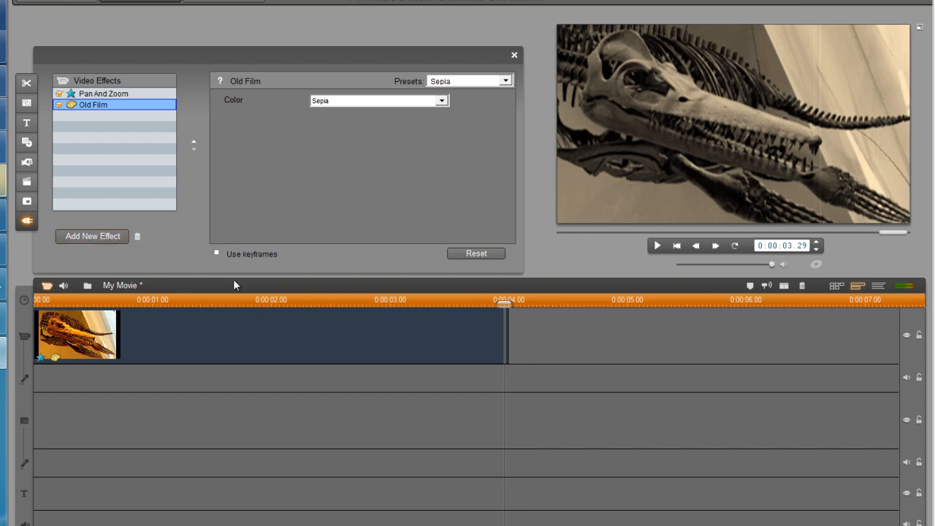
left_click(217, 254)
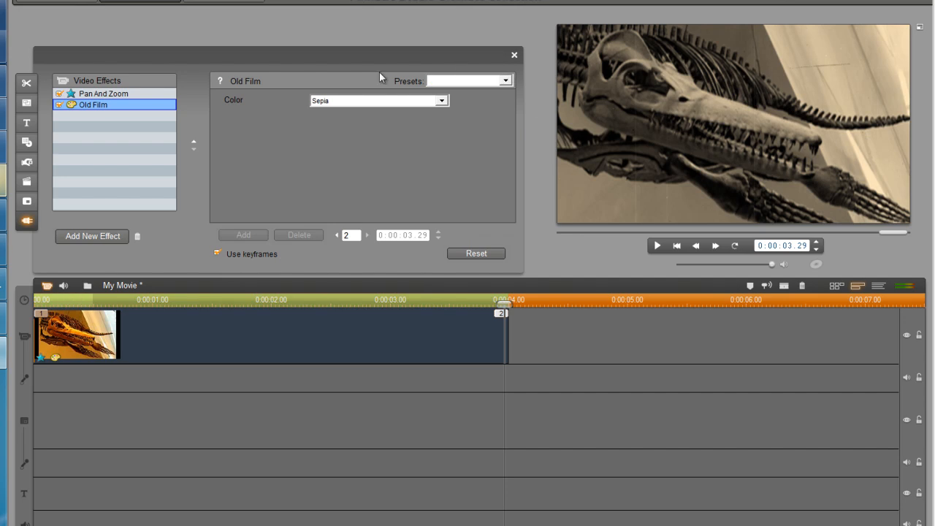
Start adding another effect and scroll through the effect list
left_click(102, 242)
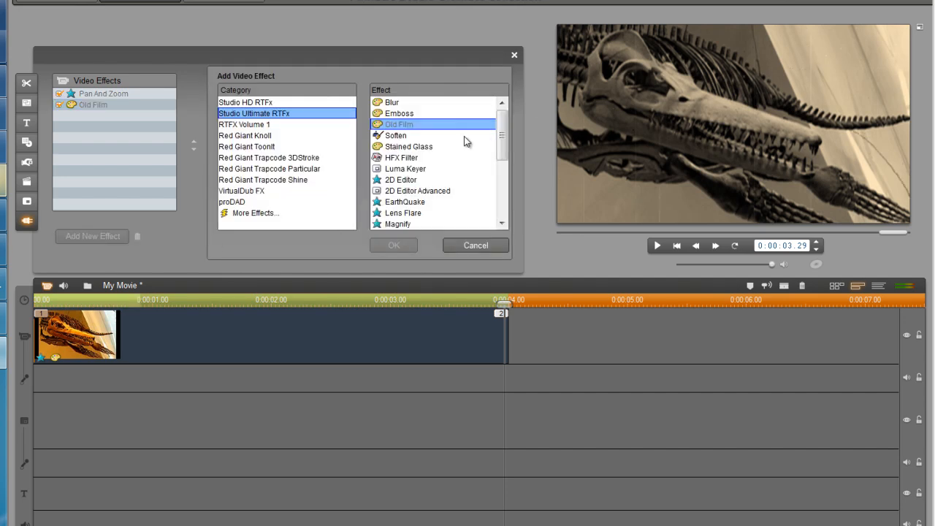
left_click_drag(501, 135, 501, 162)
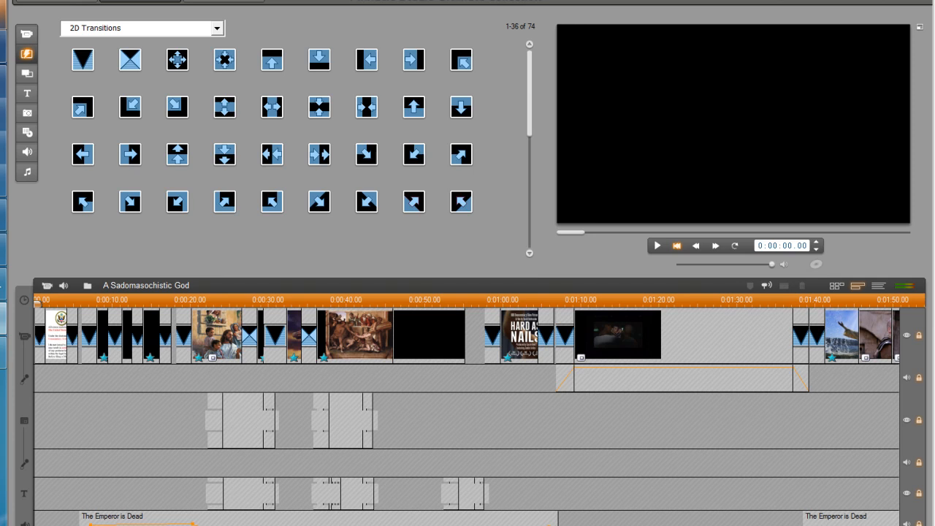
Scroll through the entire timeline, cueing the preview to about 0:03:31
scroll(466, 409, "right", 10)
scroll(465, 365, "right", 12)
scroll(315, 417, "right", 10)
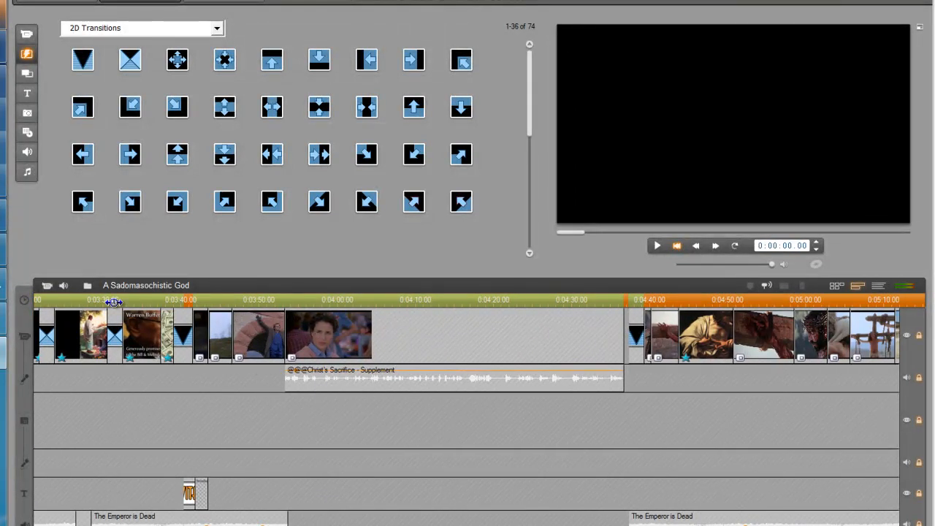
mouse_move(103, 298)
left_mouse_down()
mouse_move(121, 298)
mouse_move(110, 298)
left_mouse_up()
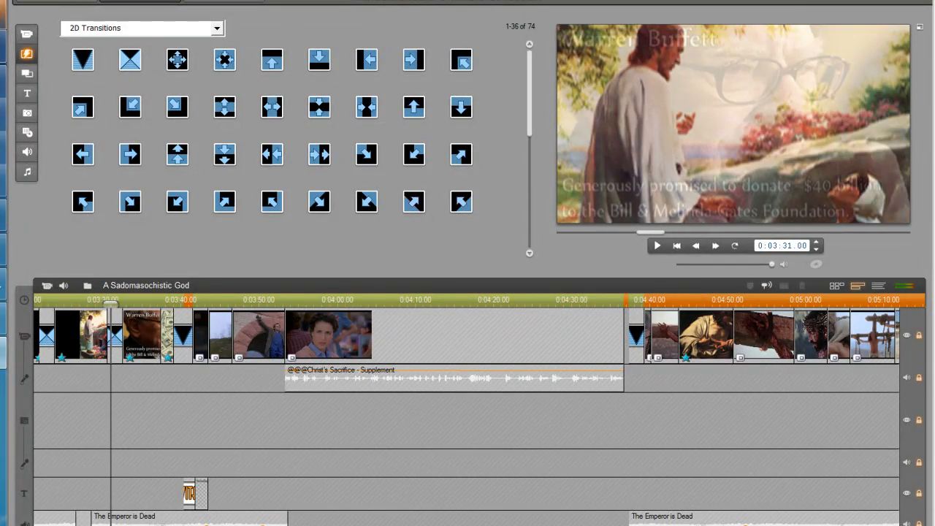
scroll(466, 409, "right", 15)
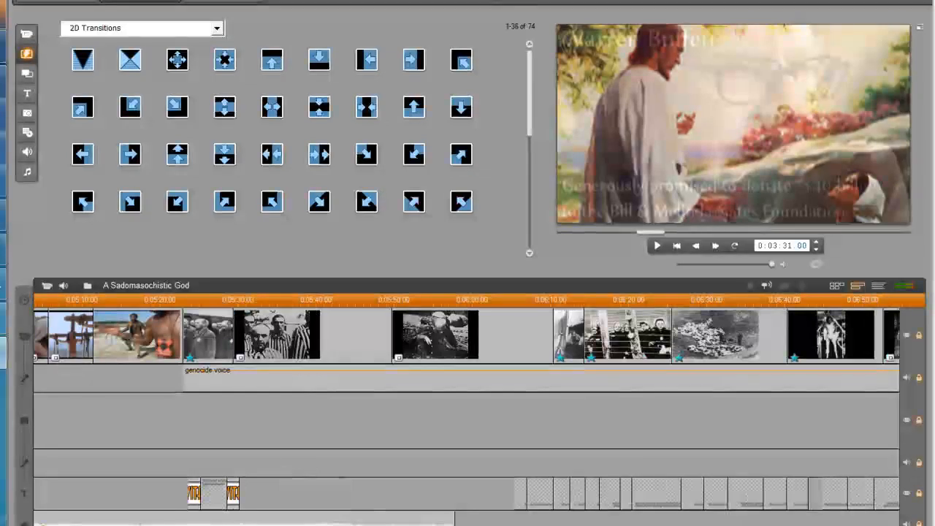
scroll(466, 409, "right", 10)
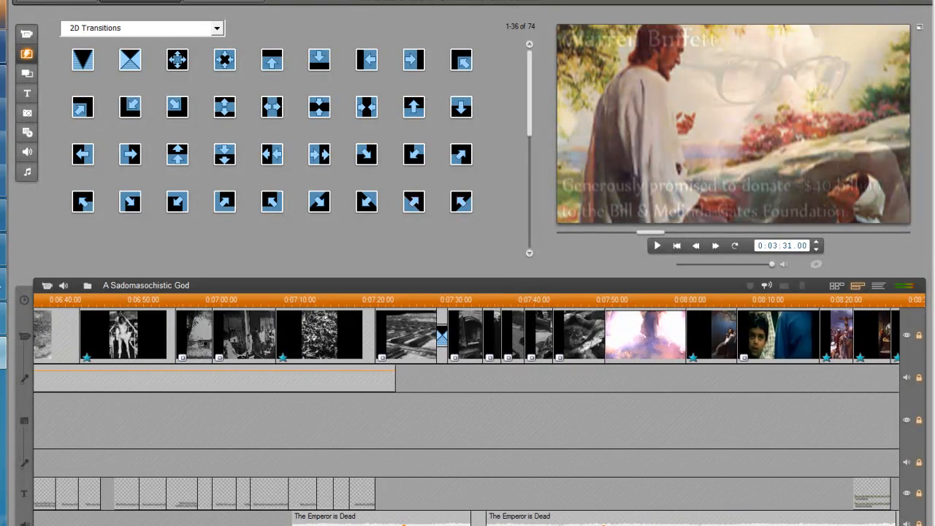
scroll(466, 409, "right", 15)
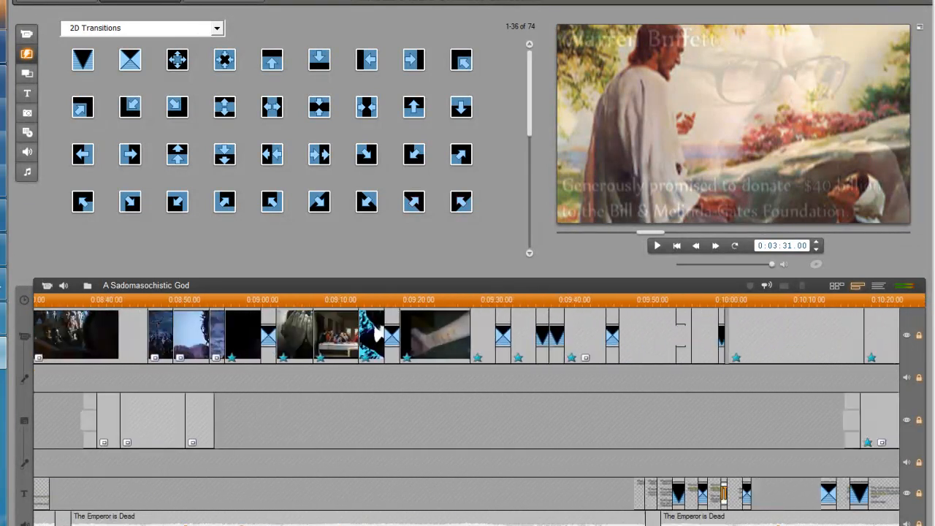
scroll(466, 409, "right", 15)
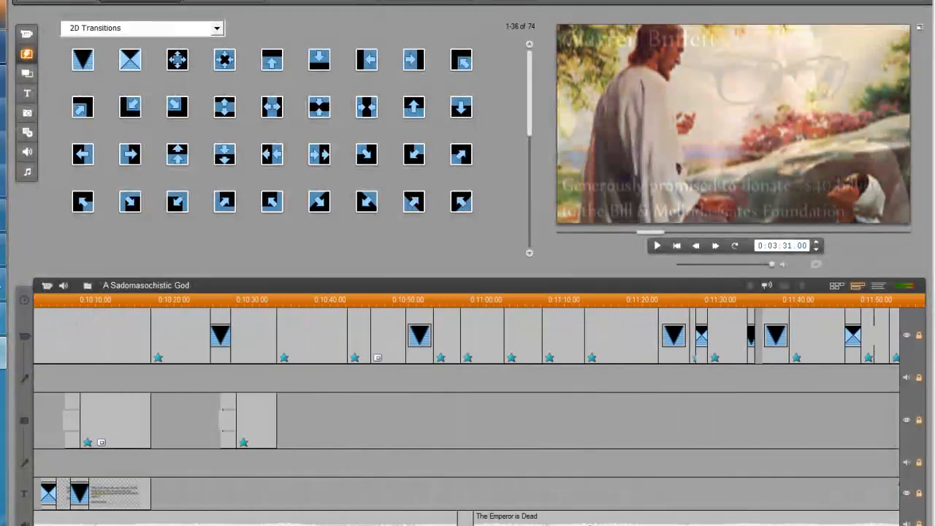
scroll(466, 409, "right", 3)
scroll(466, 409, "left", 20)
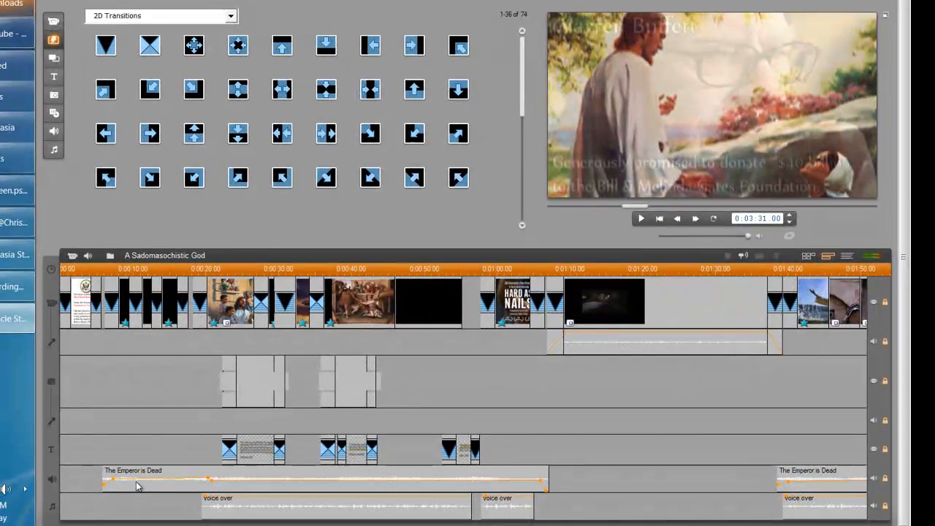
Zoom into the timeline, unlock both audio tracks, and select The Emperor is Dead clip
left_click(117, 524)
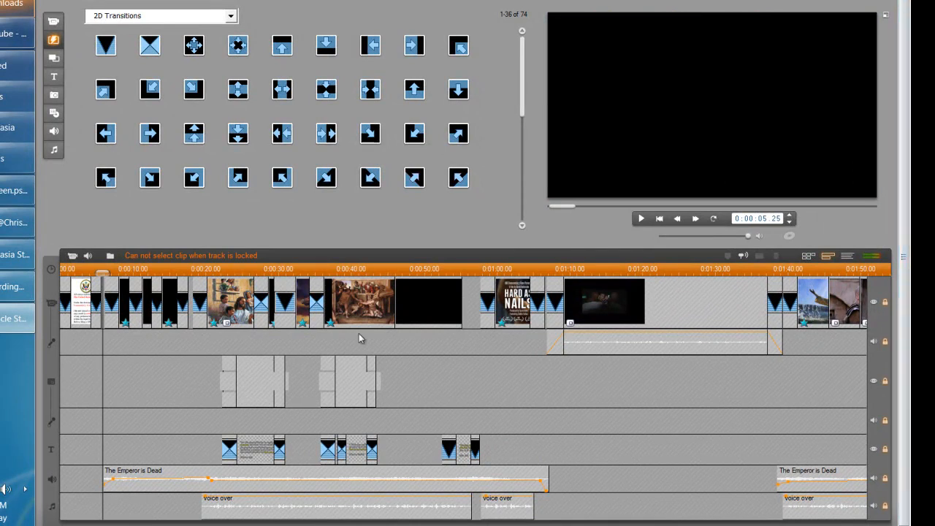
key("plus")
key("plus")
key("plus")
key("plus")
key("plus")
key("plus")
key("plus")
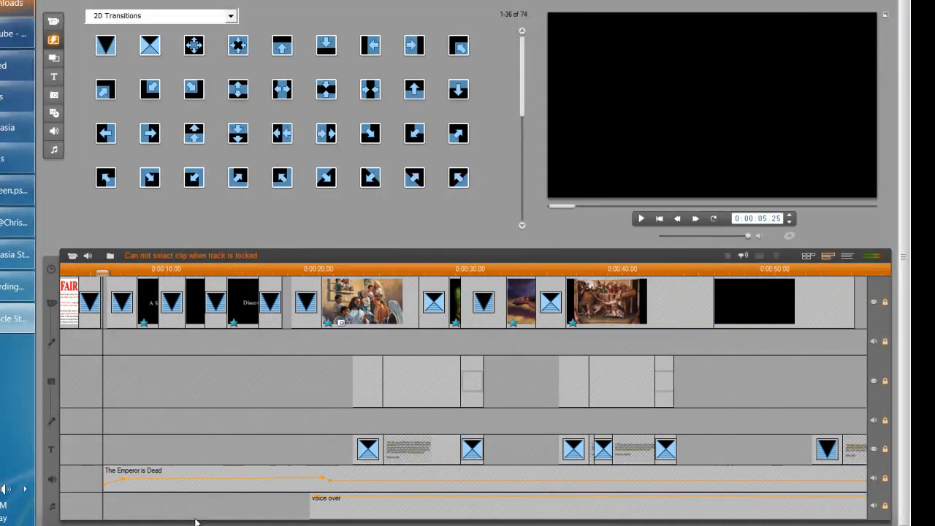
key("plus")
key("plus")
key("plus")
key("plus")
key("plus")
key("plus")
key("plus")
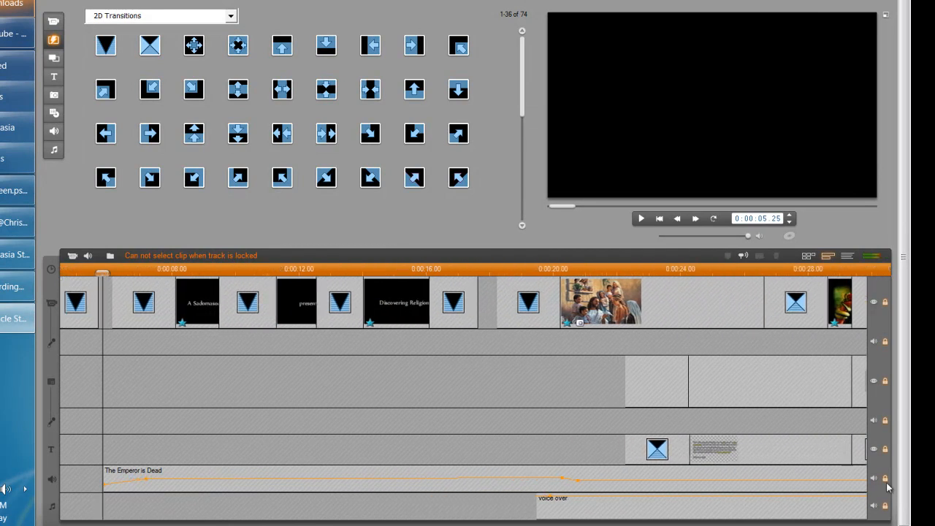
left_click(884, 478)
left_click(884, 505)
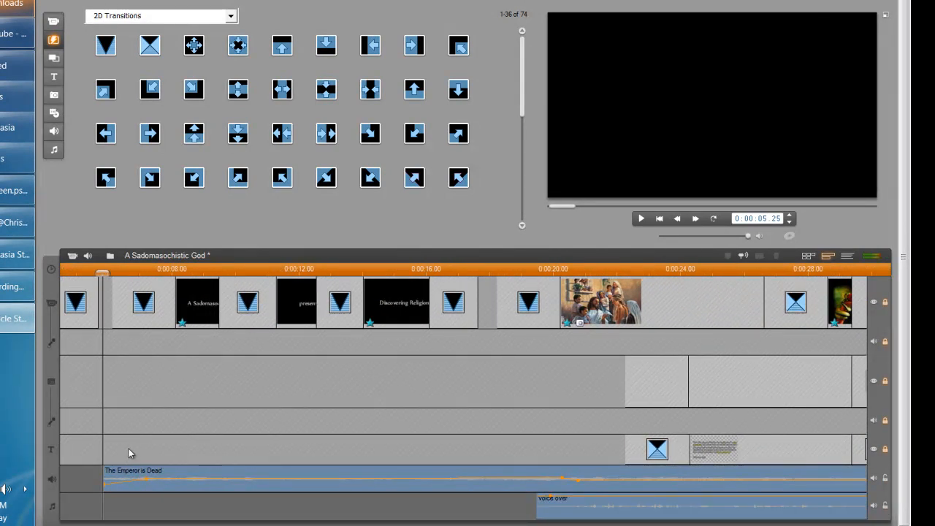
key("plus")
key("plus")
key("plus")
key("plus")
key("plus")
left_click(189, 482)
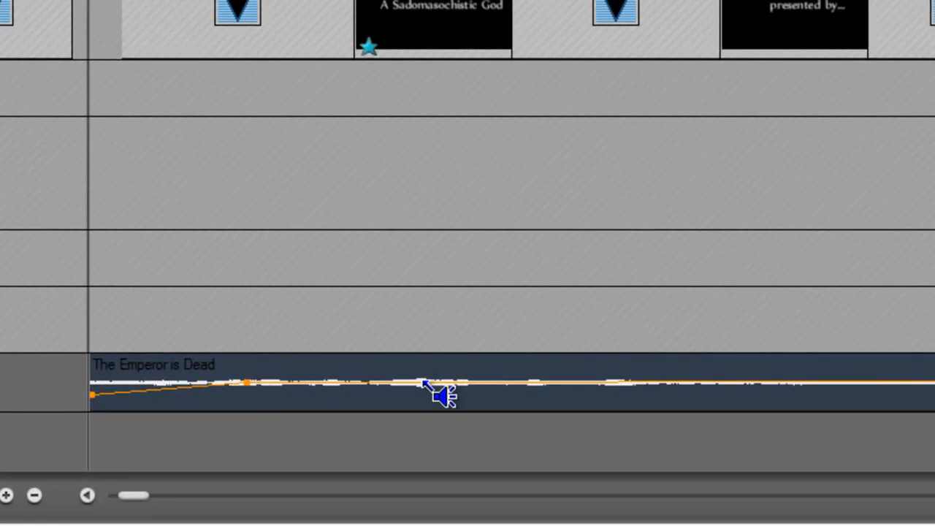
Add raising and lowering volume points to The Emperor is Dead, then delete both
left_click_drag(426, 383, 427, 364)
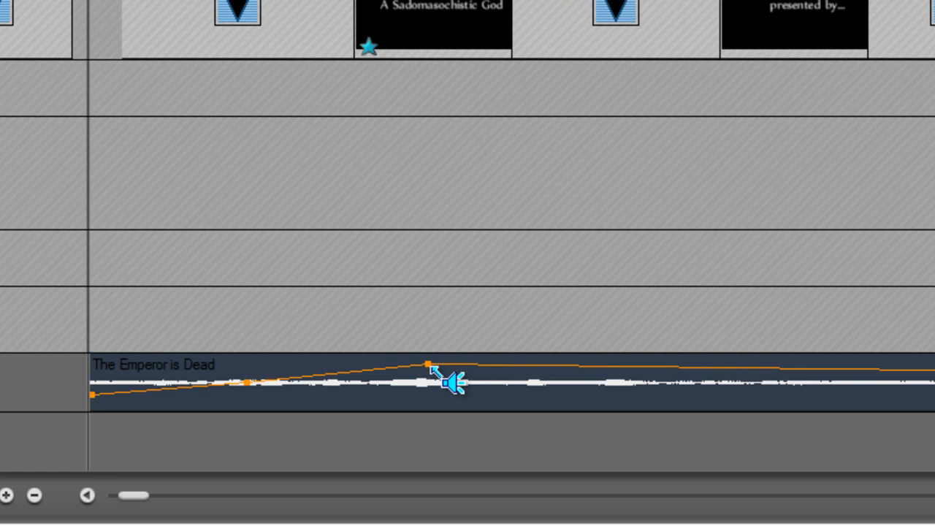
mouse_move(431, 366)
left_mouse_down()
mouse_move(436, 390)
mouse_move(443, 362)
left_mouse_up()
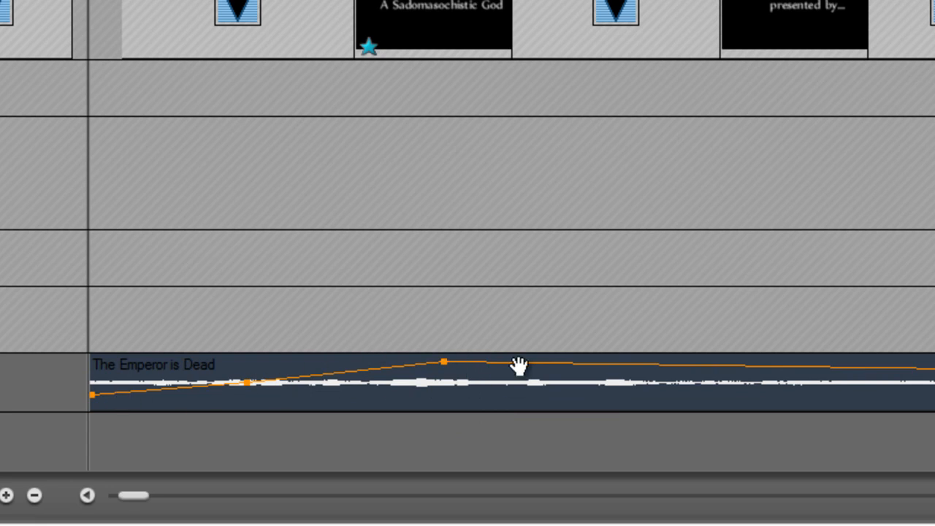
left_click_drag(557, 365, 551, 403)
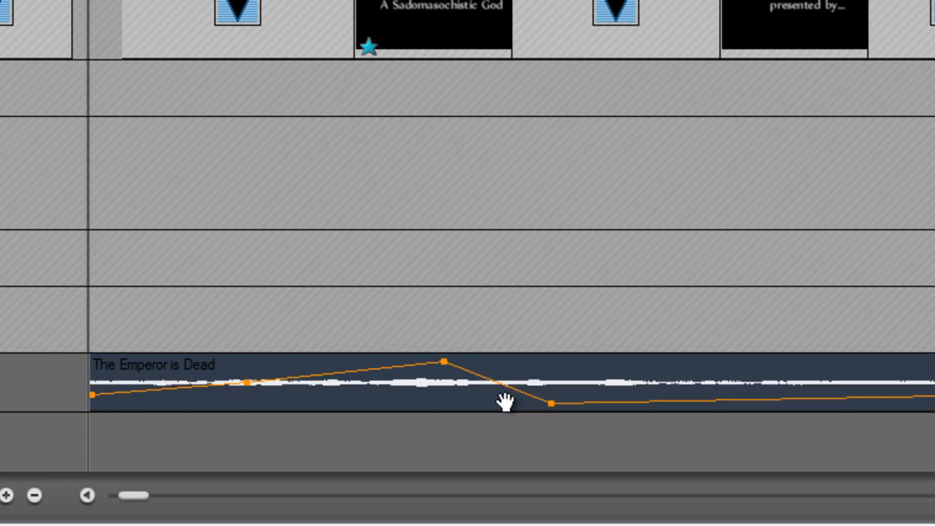
right_click(551, 401)
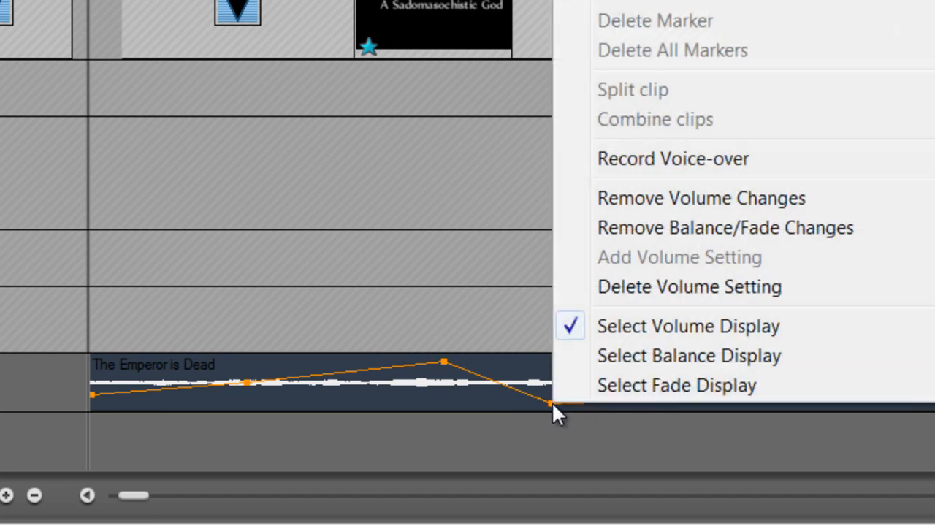
left_click(607, 286)
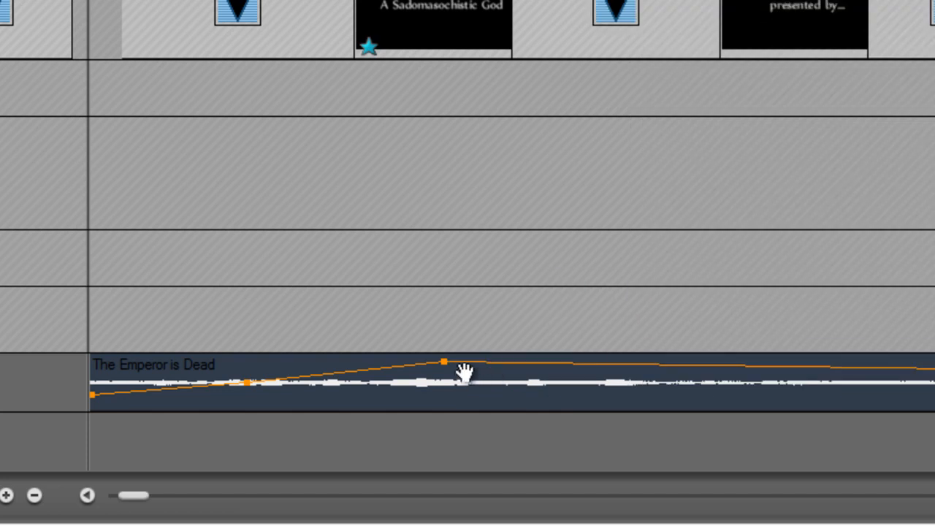
right_click(444, 362)
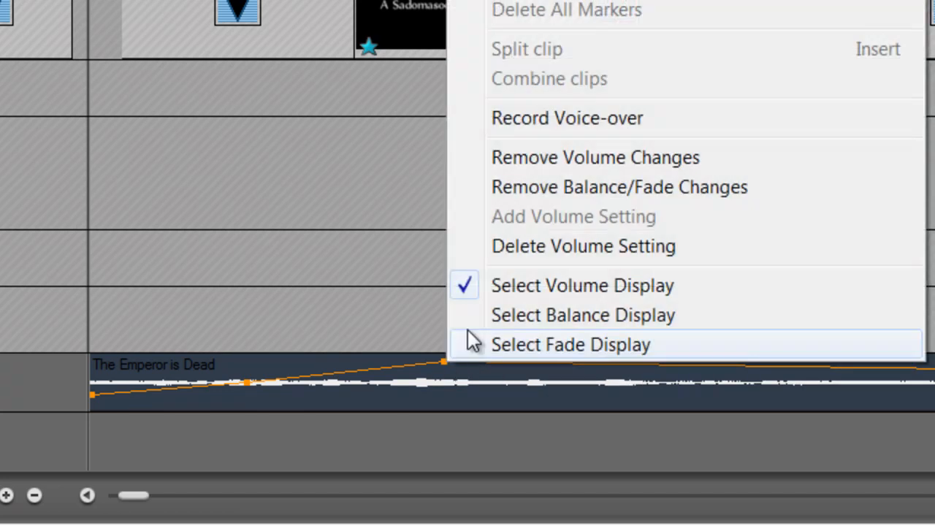
left_click(494, 253)
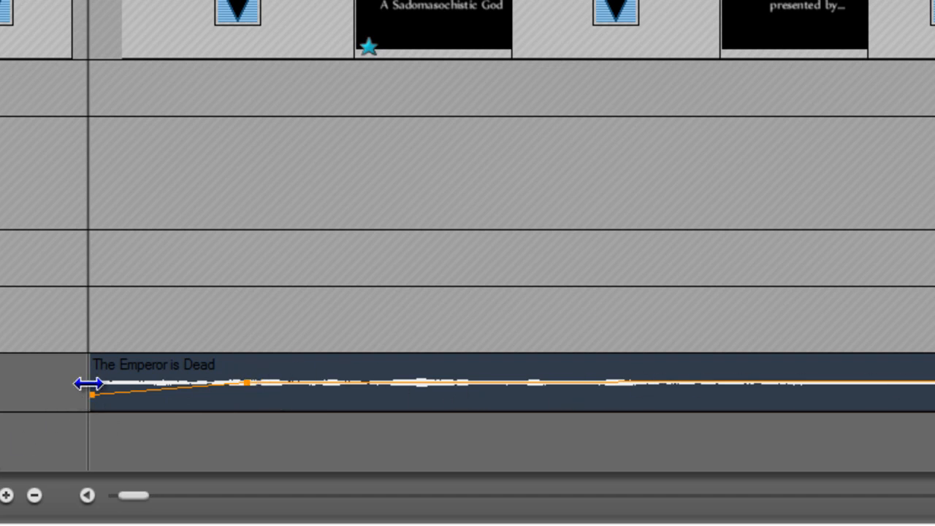
Level the starting volume so the music line is flat, then play the project
mouse_move(93, 393)
left_mouse_down()
mouse_move(98, 381)
mouse_move(92, 409)
mouse_move(94, 382)
mouse_move(95, 395)
left_mouse_up()
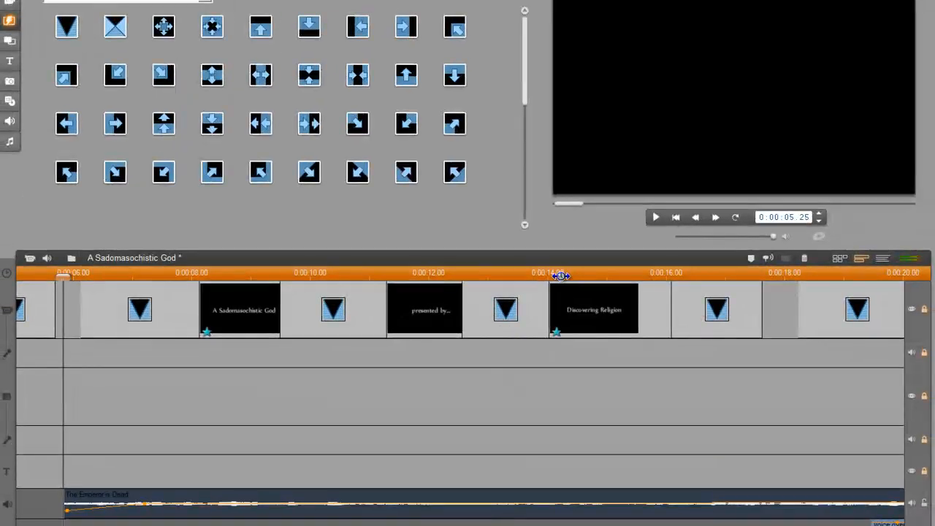
left_click_drag(670, 198, 277, 210)
left_click(655, 217)
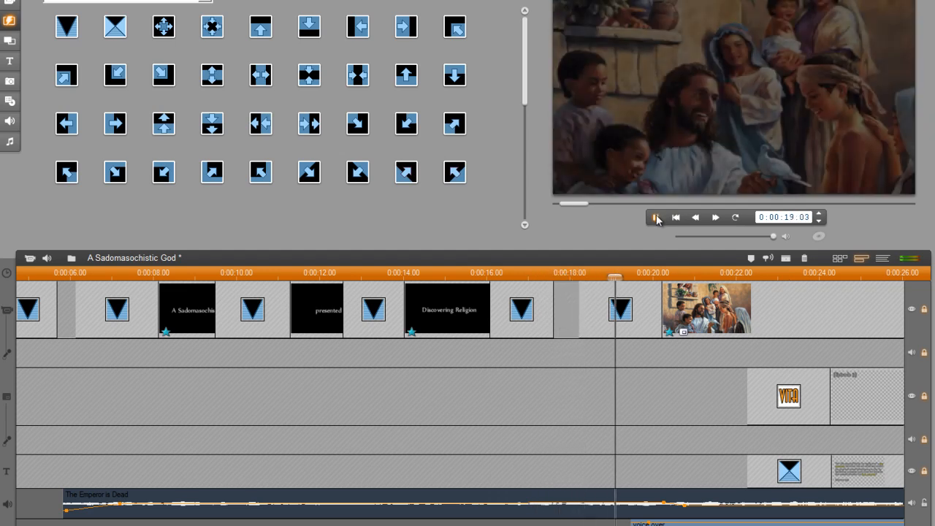
Pause playback at 0:00:19.22, zoom the timeline out, and relock the music track
left_click(656, 218)
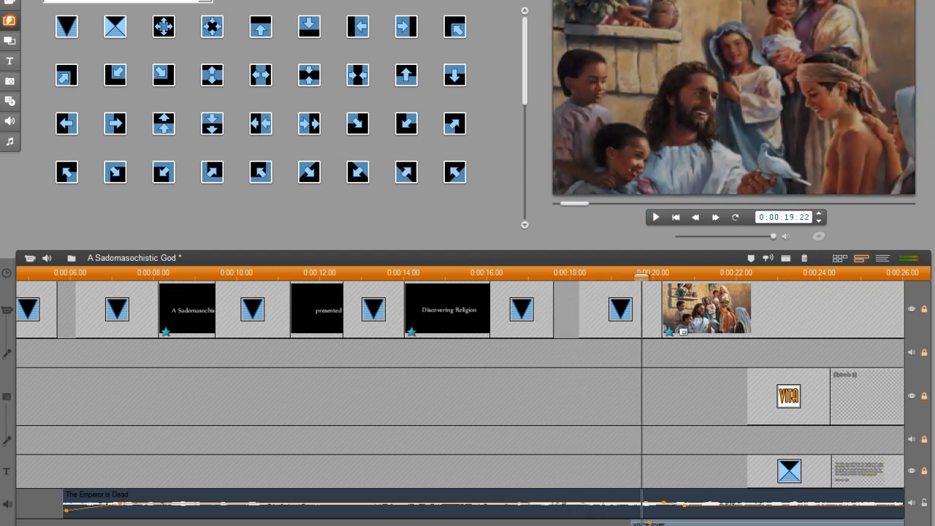
scroll(460, 397, "right", 5)
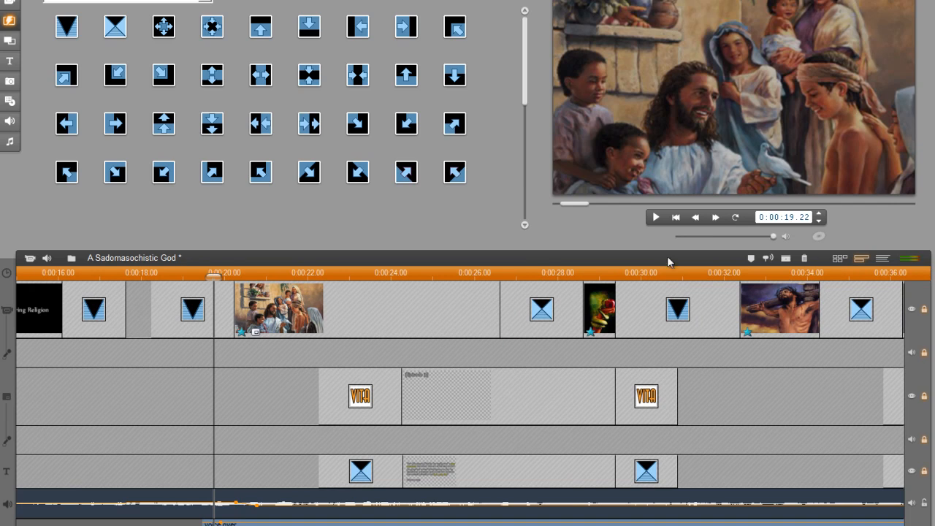
left_click_drag(747, 269, 509, 271)
left_click_drag(625, 274, 474, 272)
left_click(925, 502)
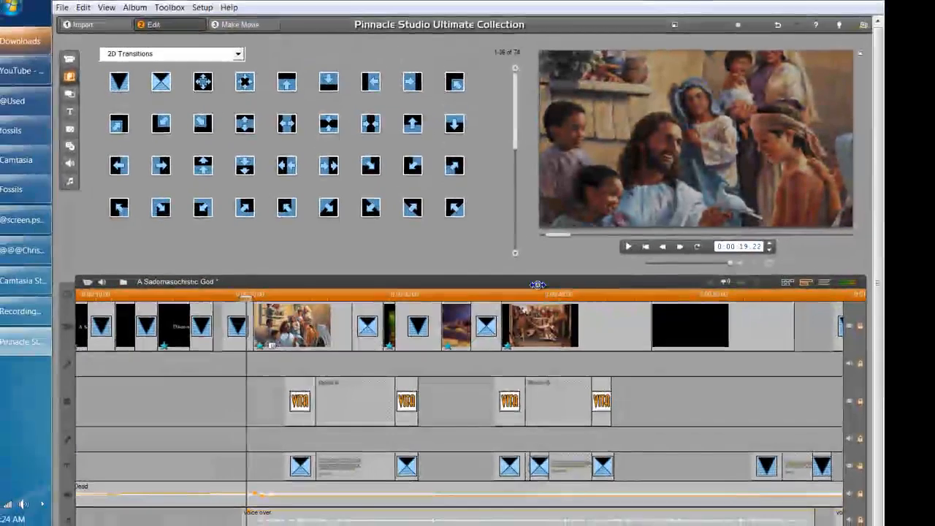
left_click_drag(594, 295, 508, 291)
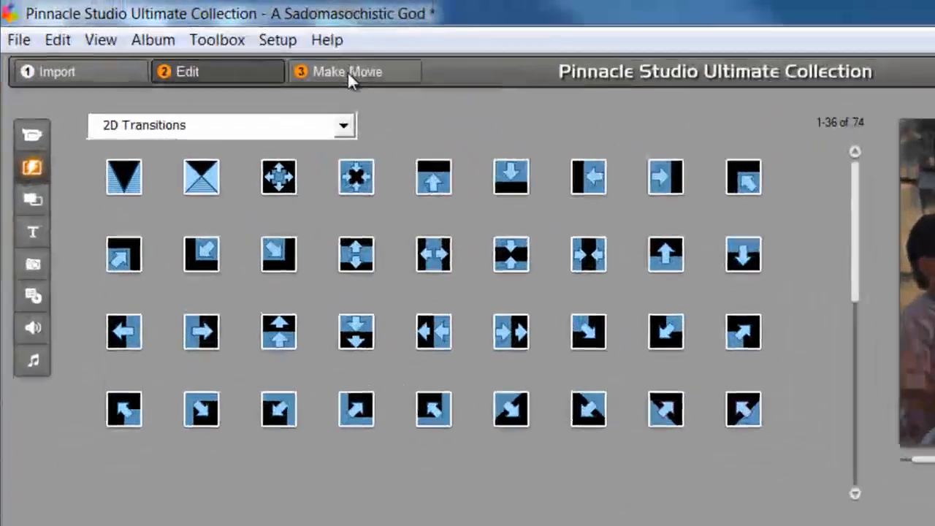
Set the Make Movie file output to Audio, keeping the MP3 - Best Quality preset
left_click(286, 45)
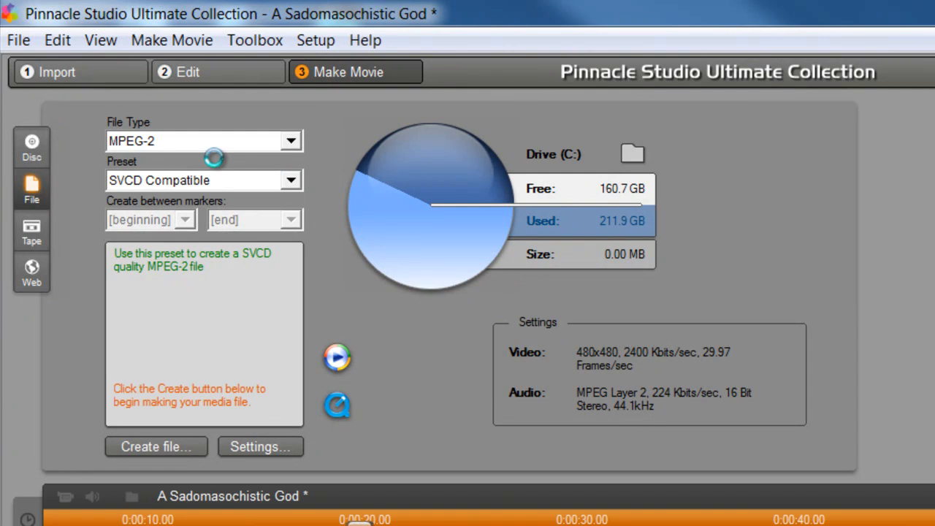
left_click(210, 141)
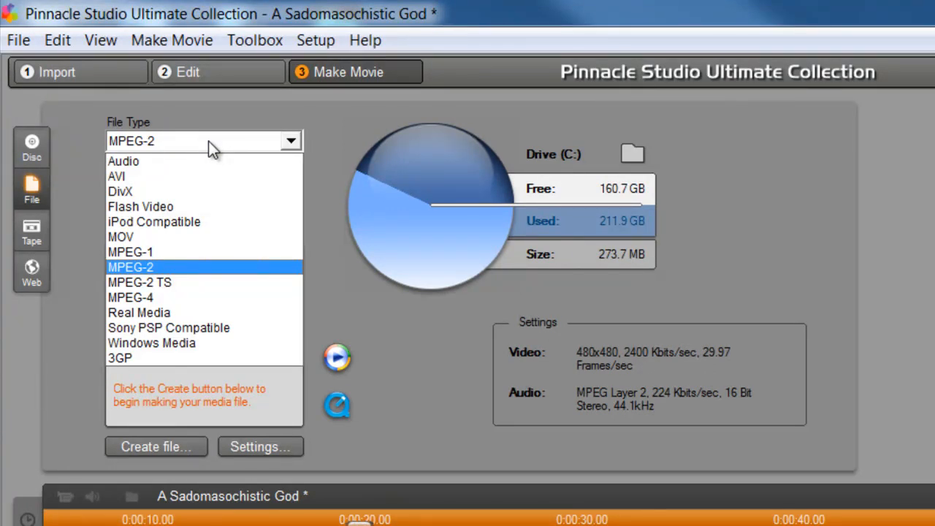
left_click(169, 163)
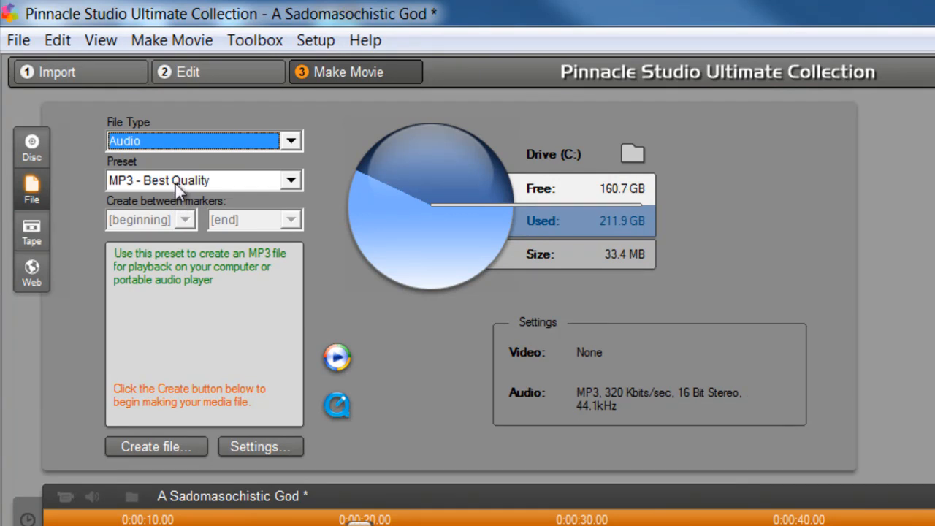
left_click(176, 183)
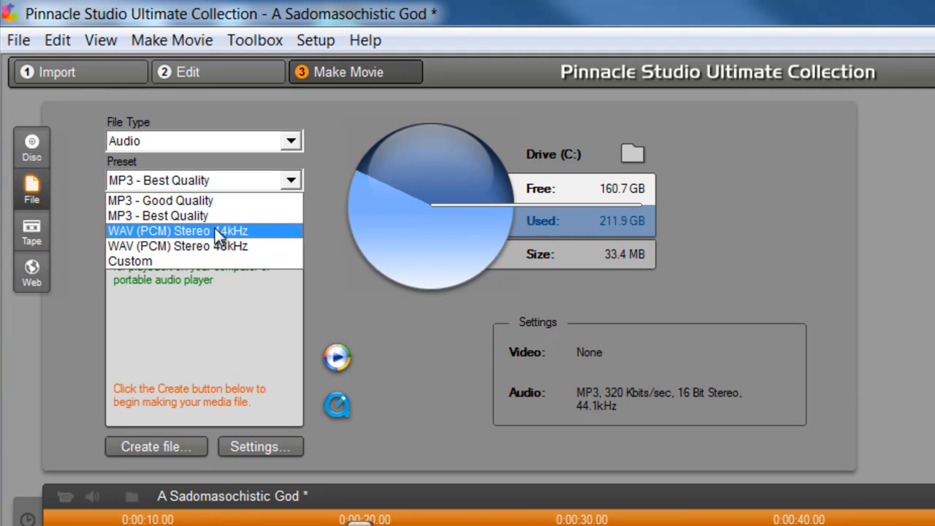
left_click(206, 145)
left_click(207, 145)
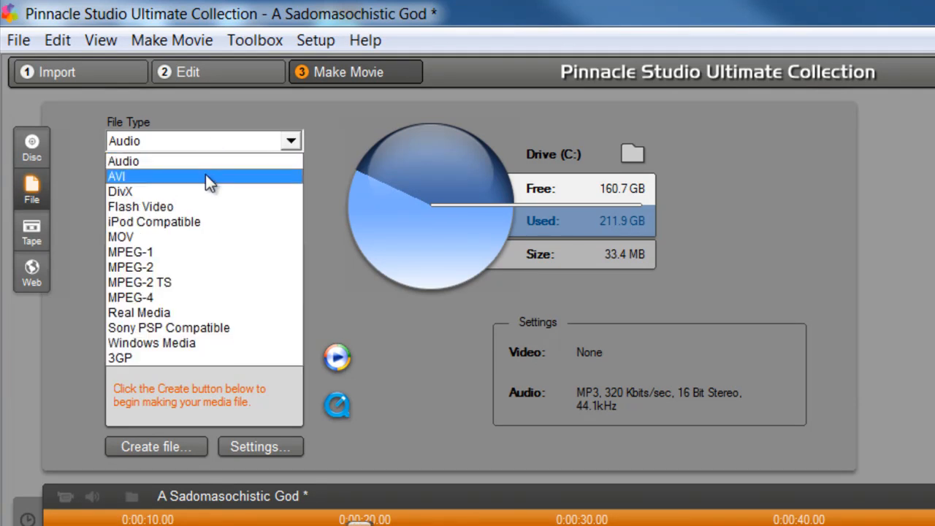
Try AVI, then switch the output to DivX and keep its Small 16:9 preset
left_click(205, 176)
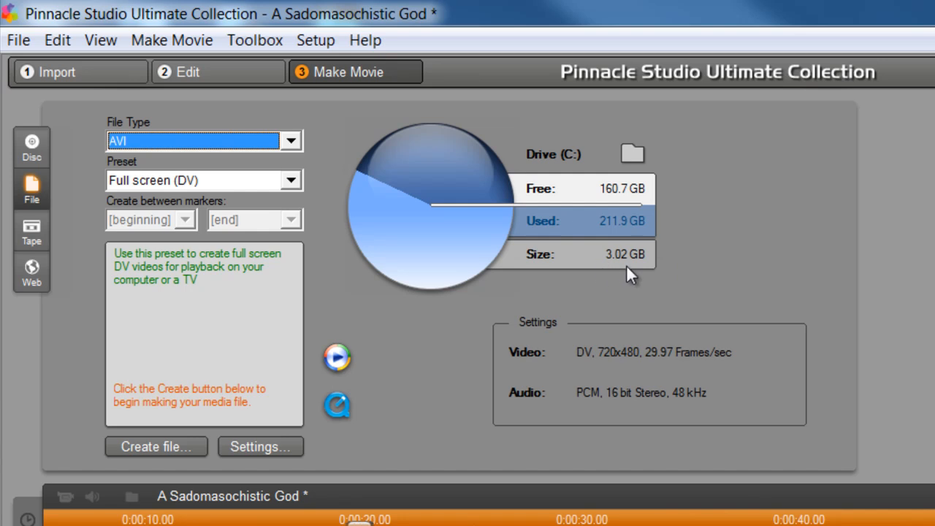
left_click(183, 139)
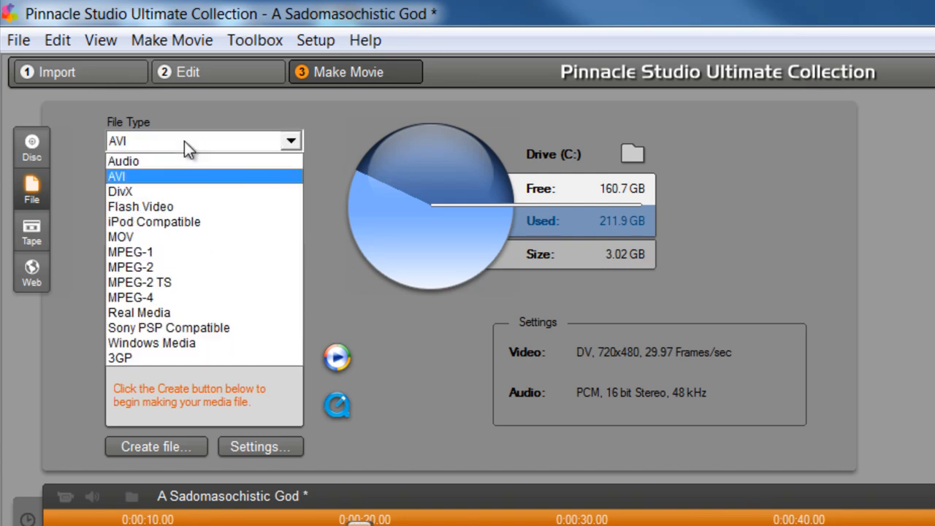
left_click(173, 190)
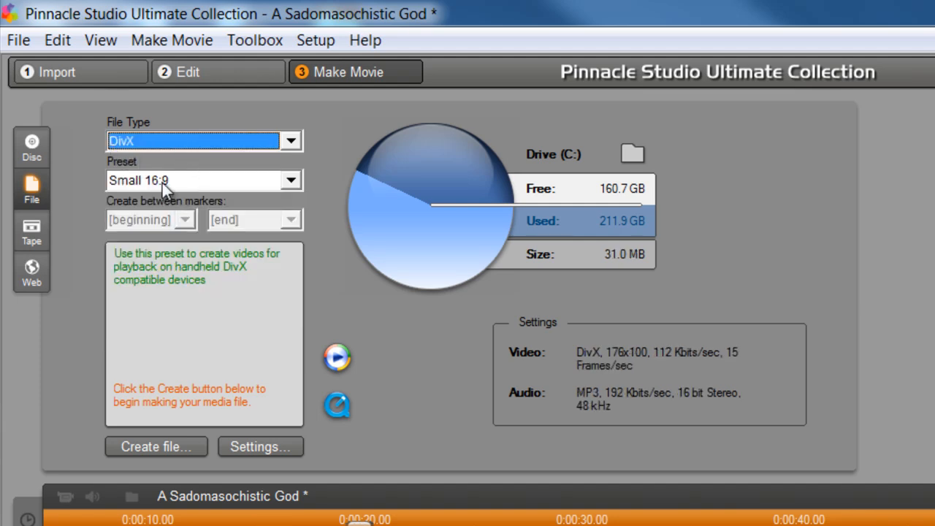
left_click(169, 178)
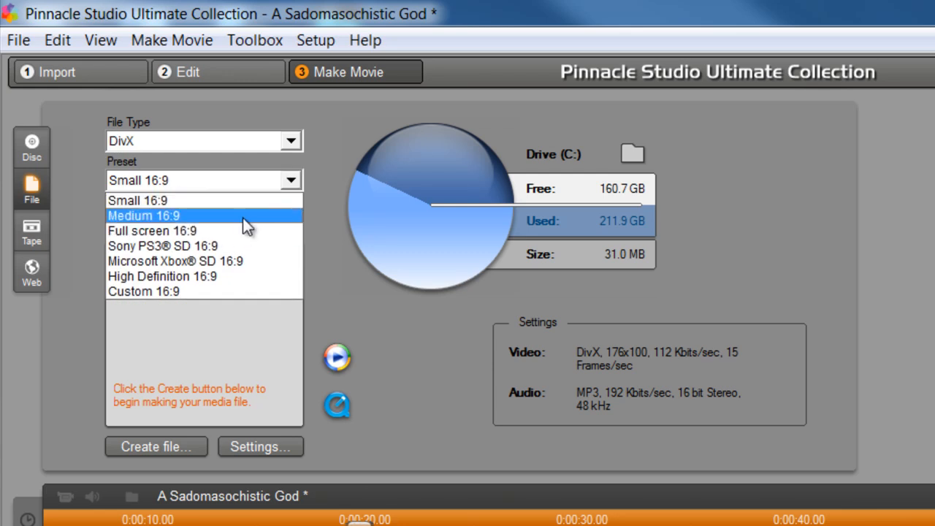
left_click(197, 144)
left_click(200, 180)
left_click(199, 180)
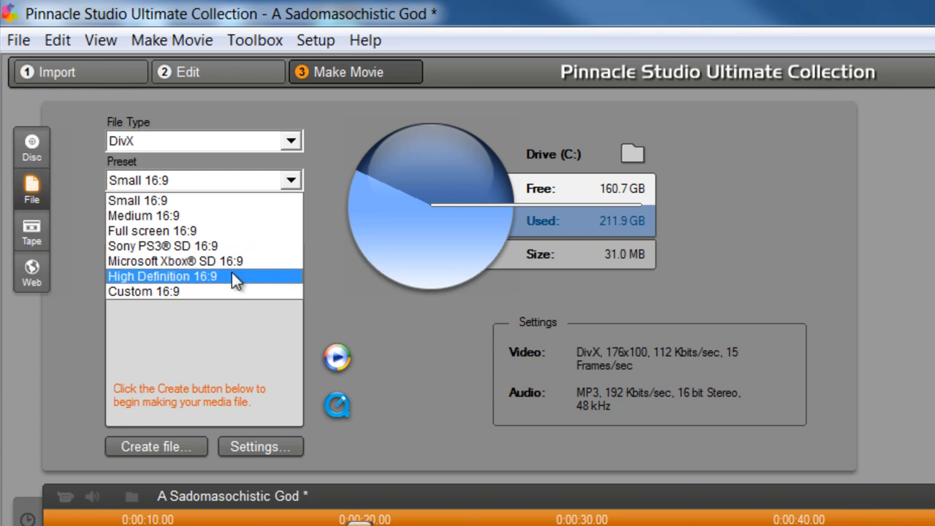
left_click(181, 143)
left_click(209, 143)
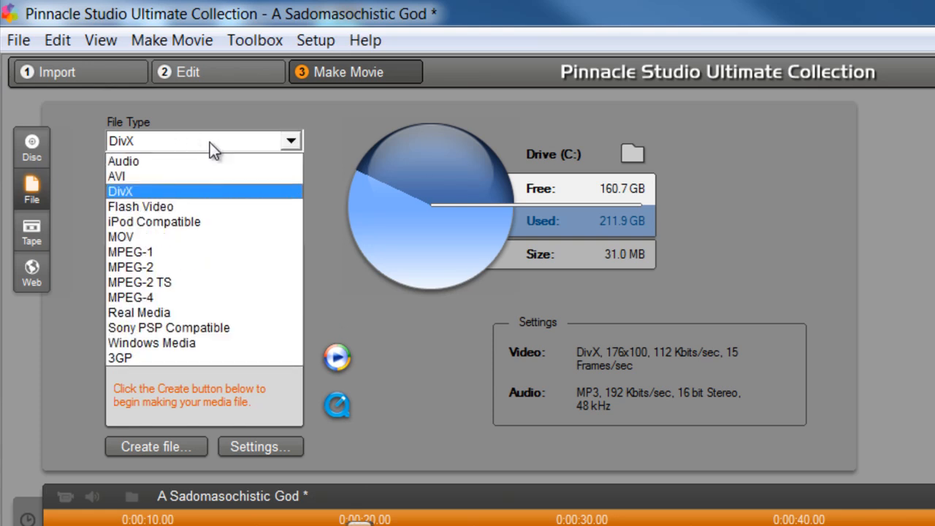
Try MPEG-1 output, reviewing its presets and keeping Video CD Compatible
left_click(208, 254)
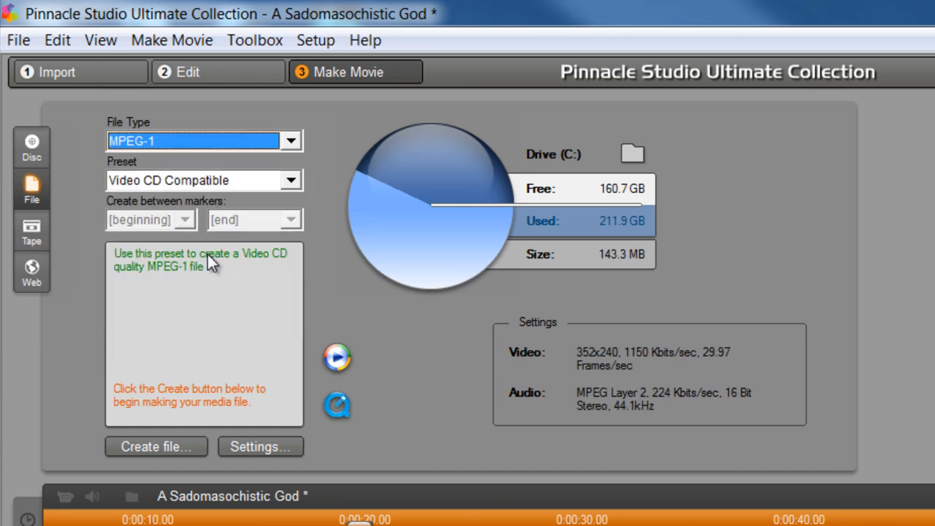
left_click(217, 143)
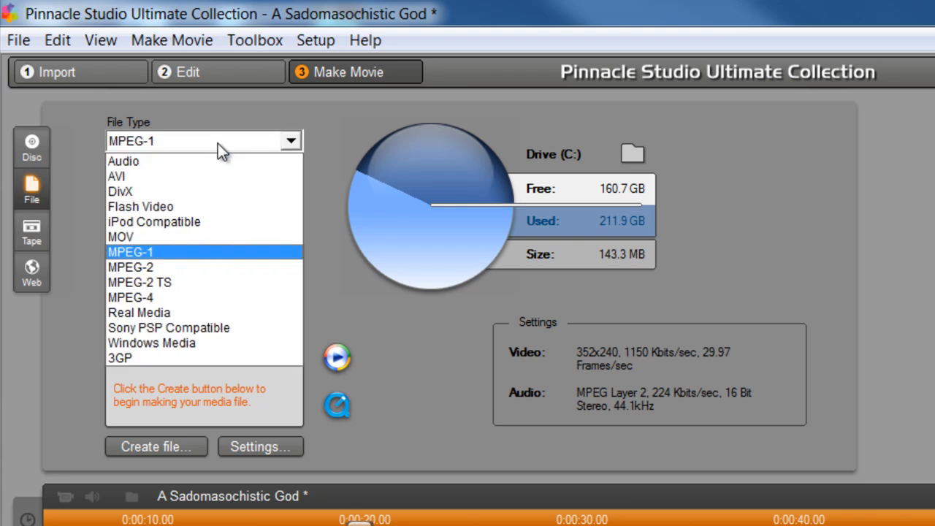
left_click(200, 249)
left_click(201, 180)
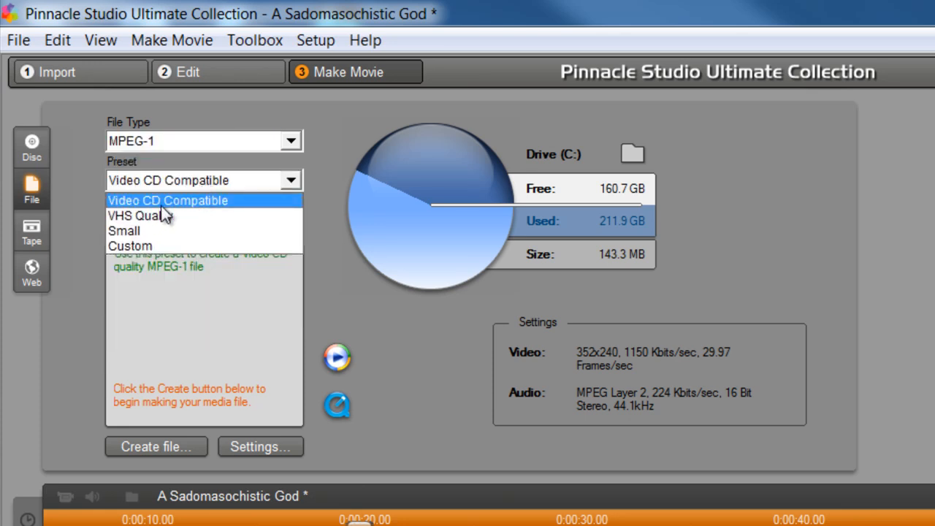
left_click(212, 206)
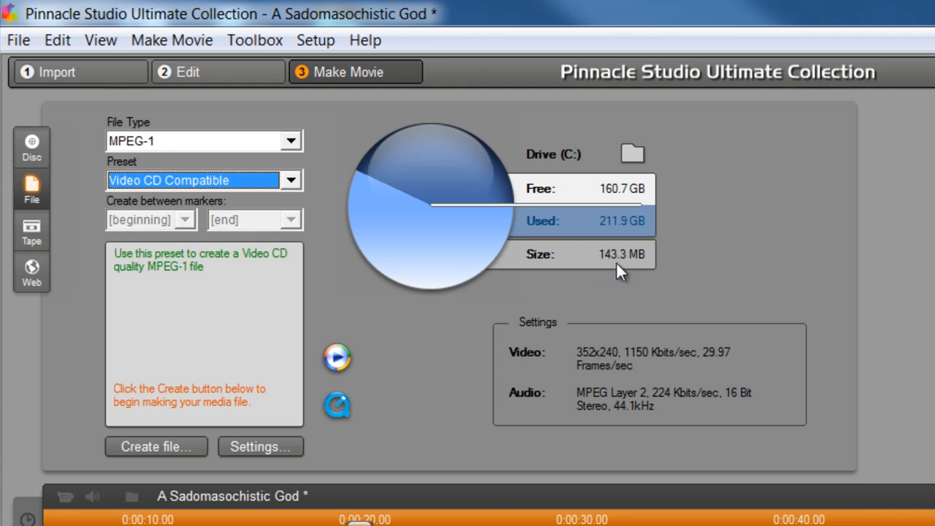
left_click(202, 180)
Switch the output to MPEG-2 and keep the SVCD Compatible preset
left_click(202, 180)
left_click(214, 141)
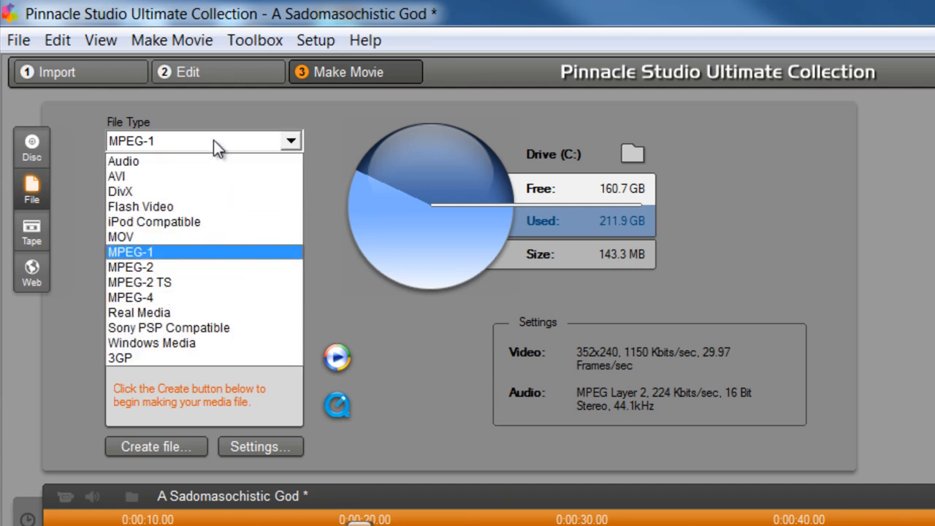
left_click(210, 268)
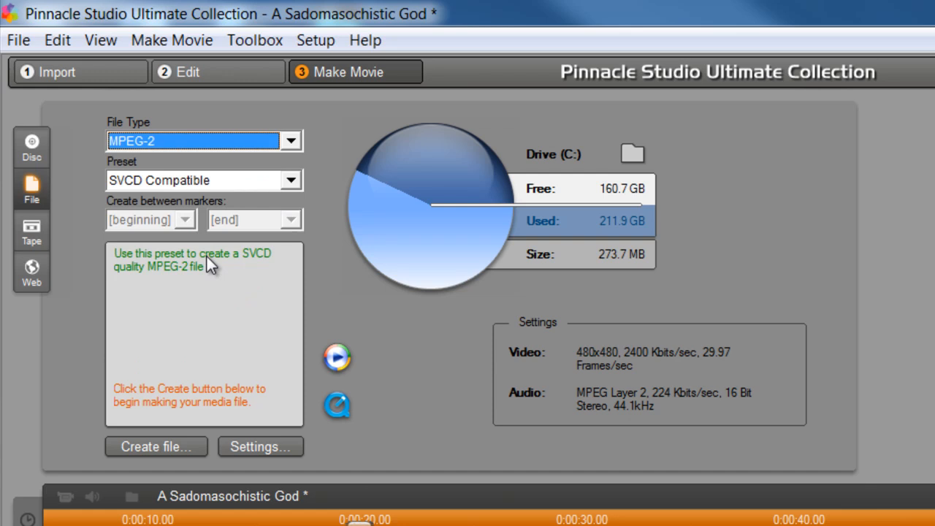
left_click(209, 185)
left_click(208, 182)
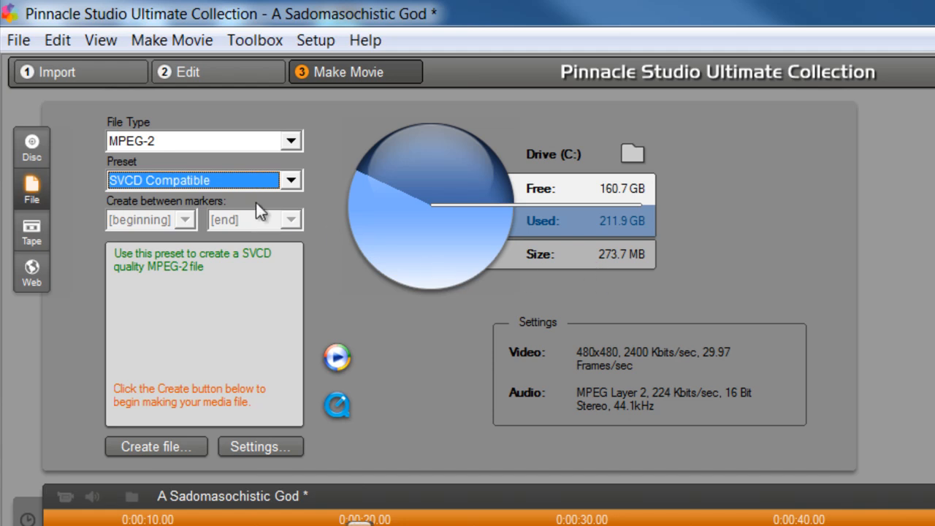
left_click(223, 145)
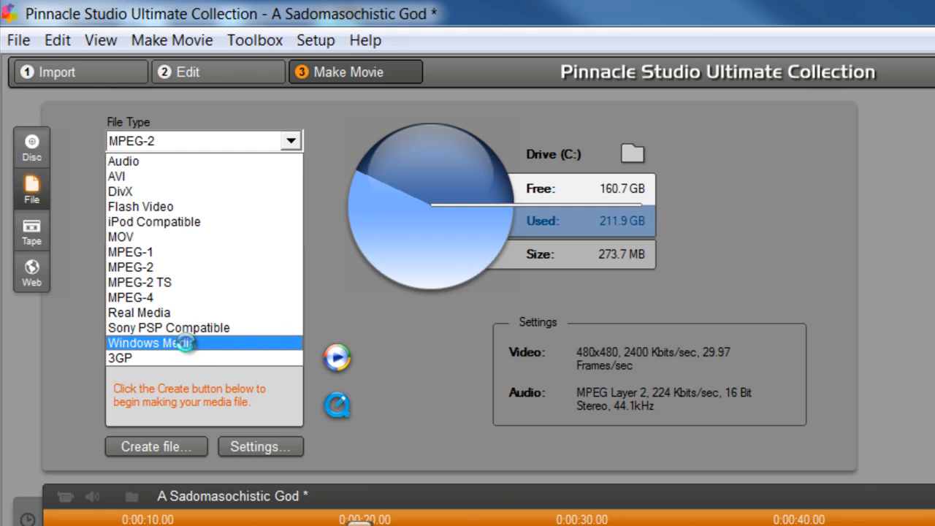
Set the output to Windows Media with the 'HDV 720/60p 1280x720, 5.1 surround' preset
left_click(186, 342)
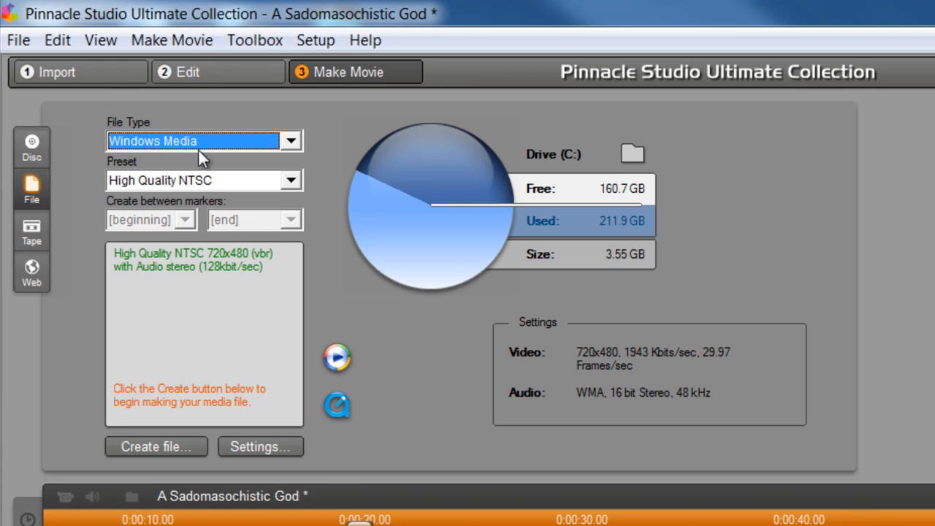
left_click(202, 181)
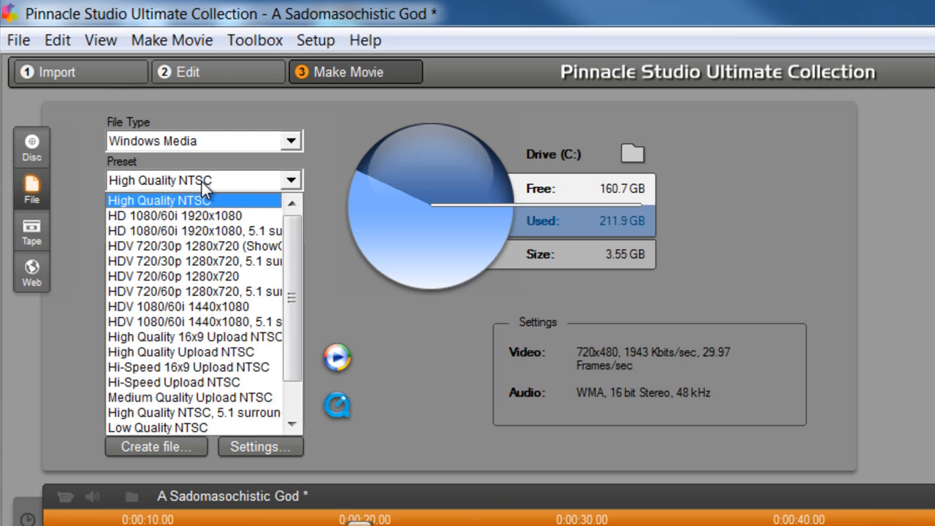
left_click(261, 292)
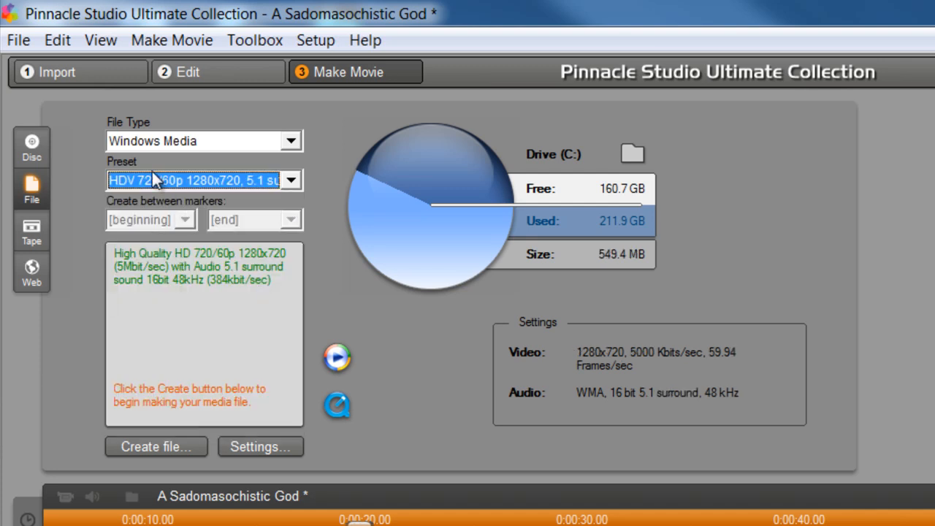
Zoom the timeline ruler out to show more time, keeping Windows Media as the file type
left_click_drag(794, 520, 509, 503)
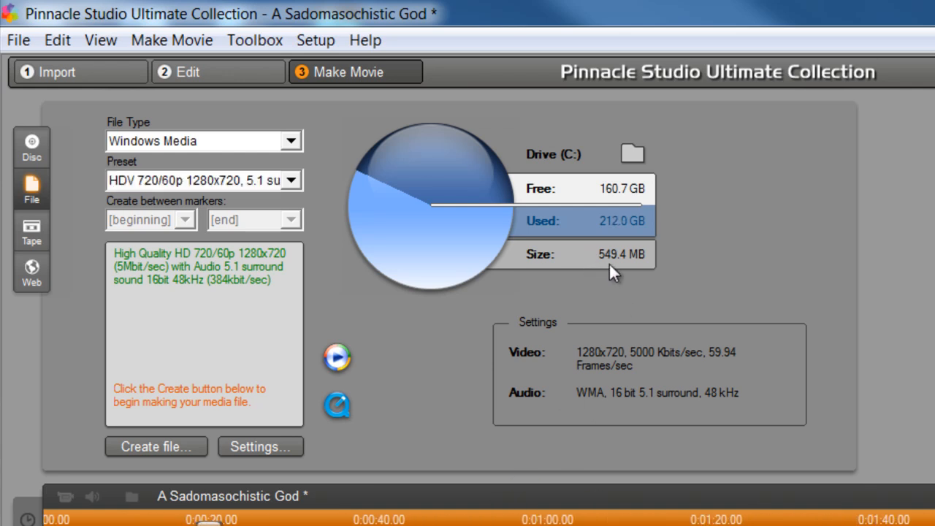
left_click_drag(886, 515, 698, 522)
scroll(468, 519, "right", 15)
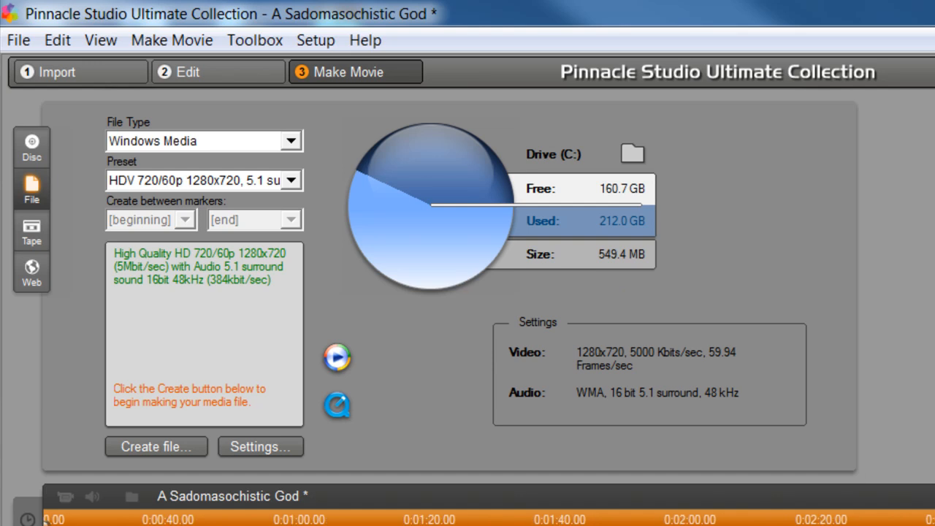
scroll(468, 519, "right", 10)
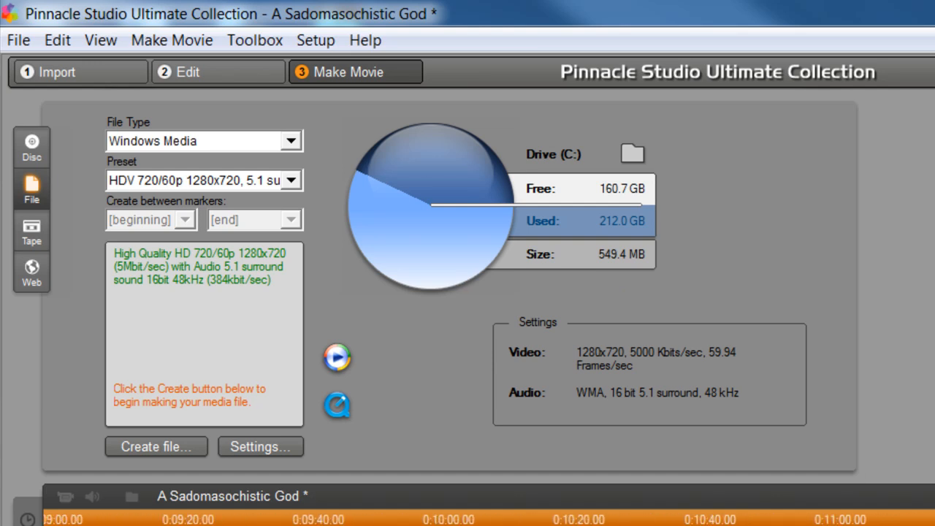
scroll(467, 519, "right", 2)
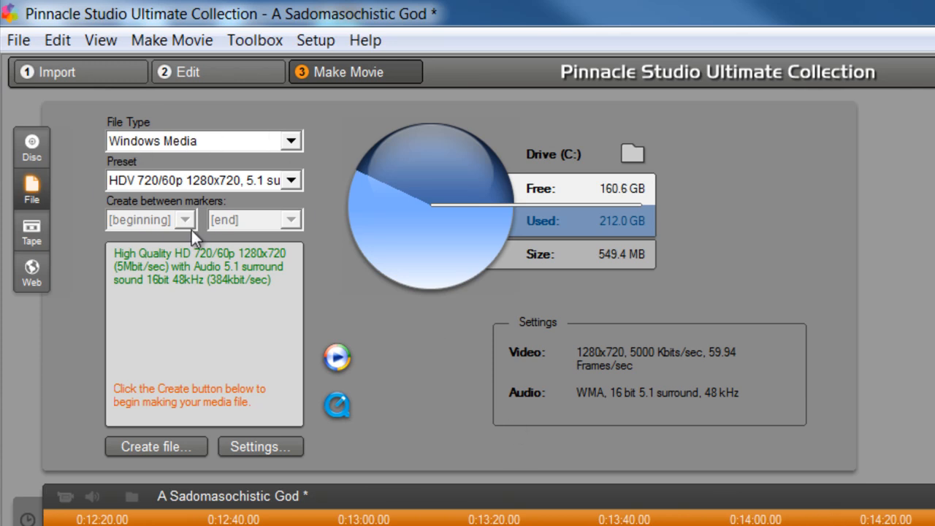
left_click(194, 141)
left_click(194, 141)
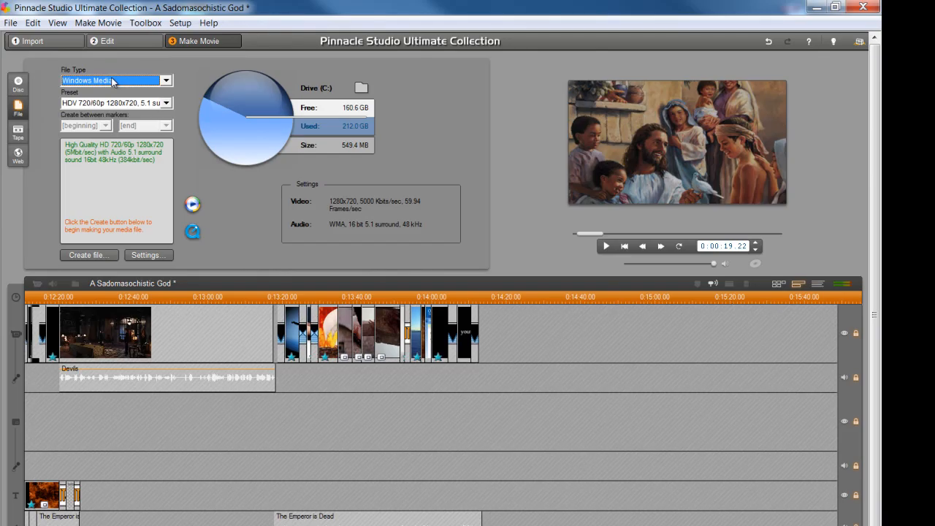